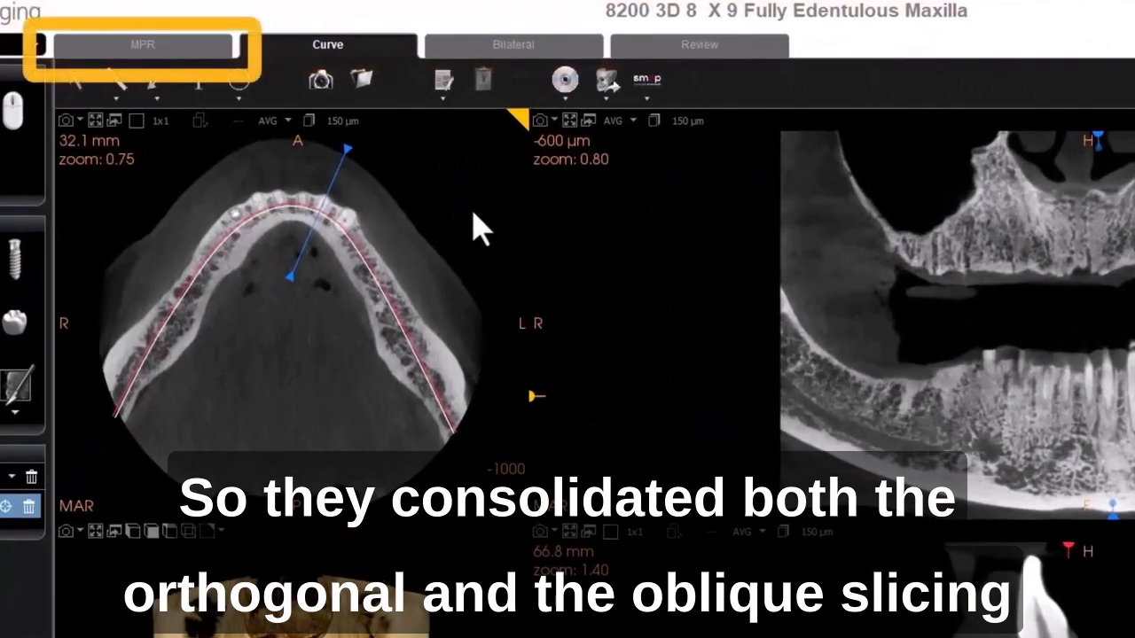
- Open the MPR tab and review its slice views and 3D rendering, then return to the Curve tab
left_click(178, 46)
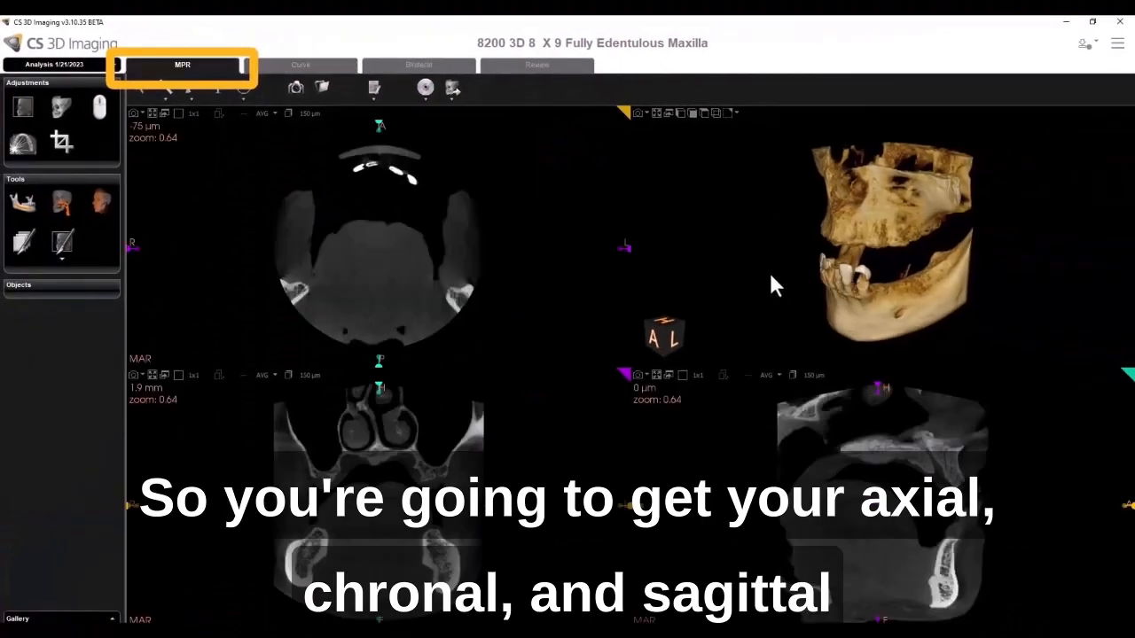
left_click_drag(791, 256, 816, 258)
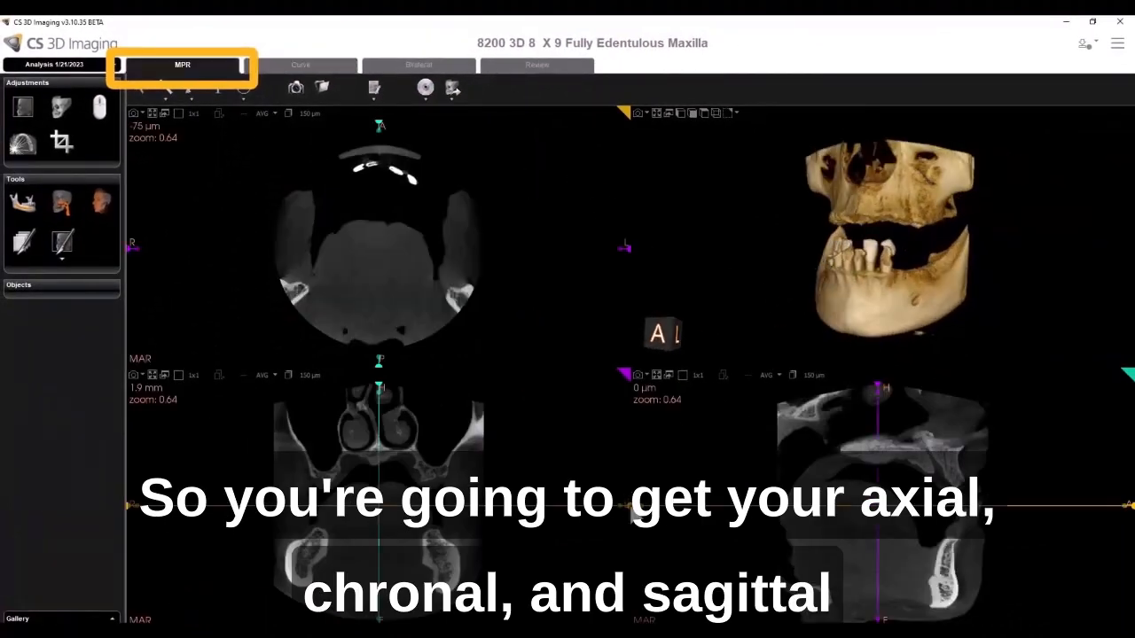
left_click_drag(631, 505, 631, 467)
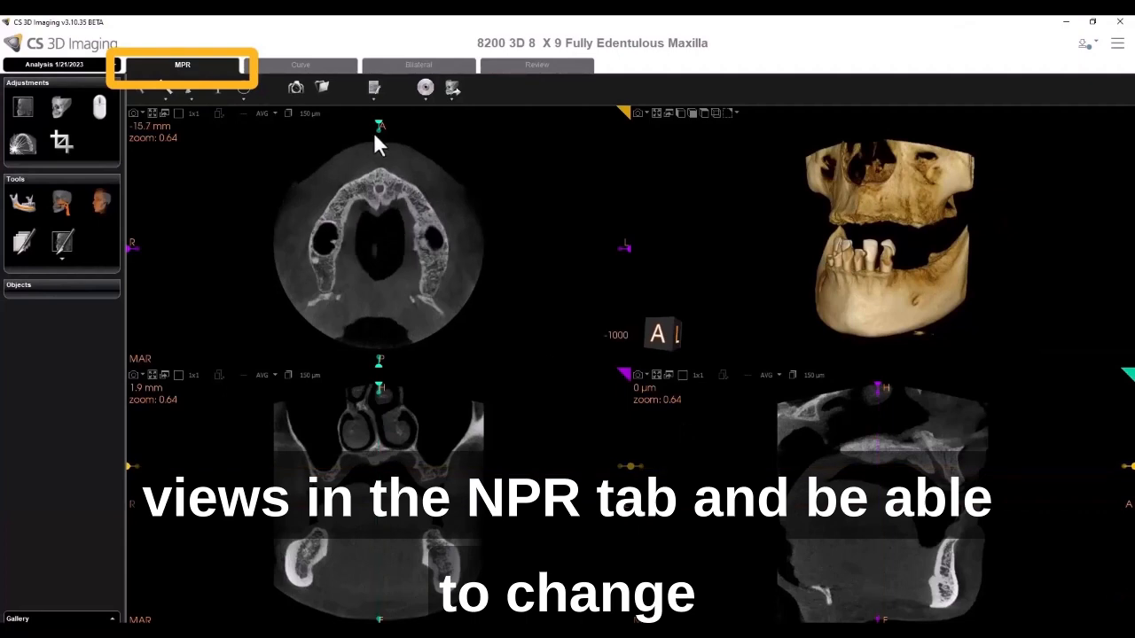
mouse_move(378, 131)
left_mouse_down()
mouse_move(393, 145)
mouse_move(381, 124)
mouse_move(381, 136)
left_mouse_up()
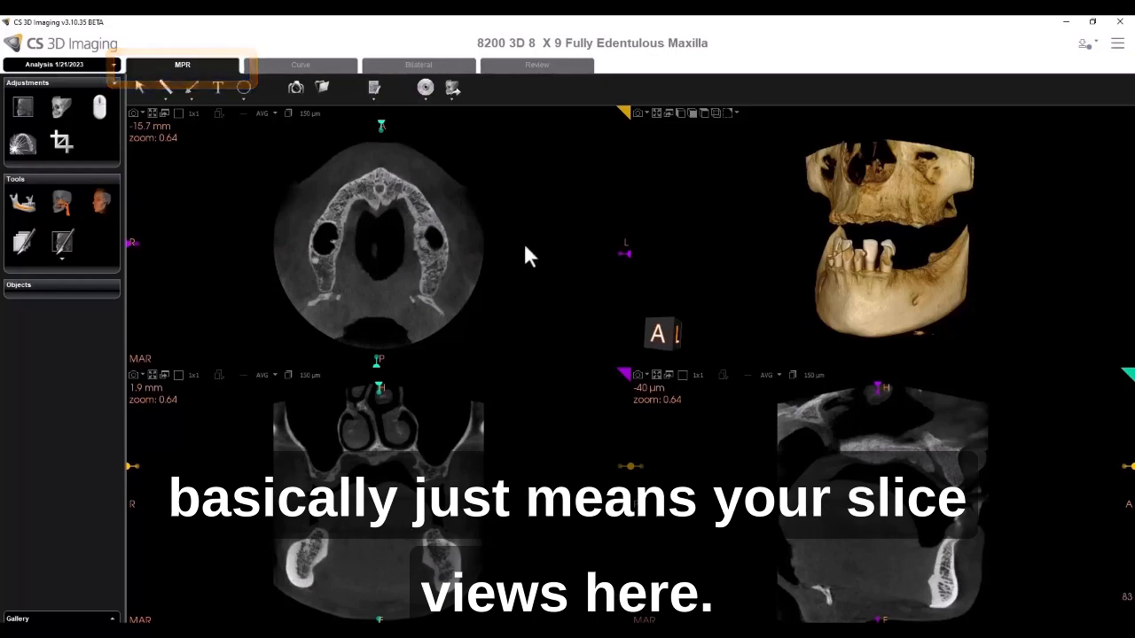
left_click(301, 65)
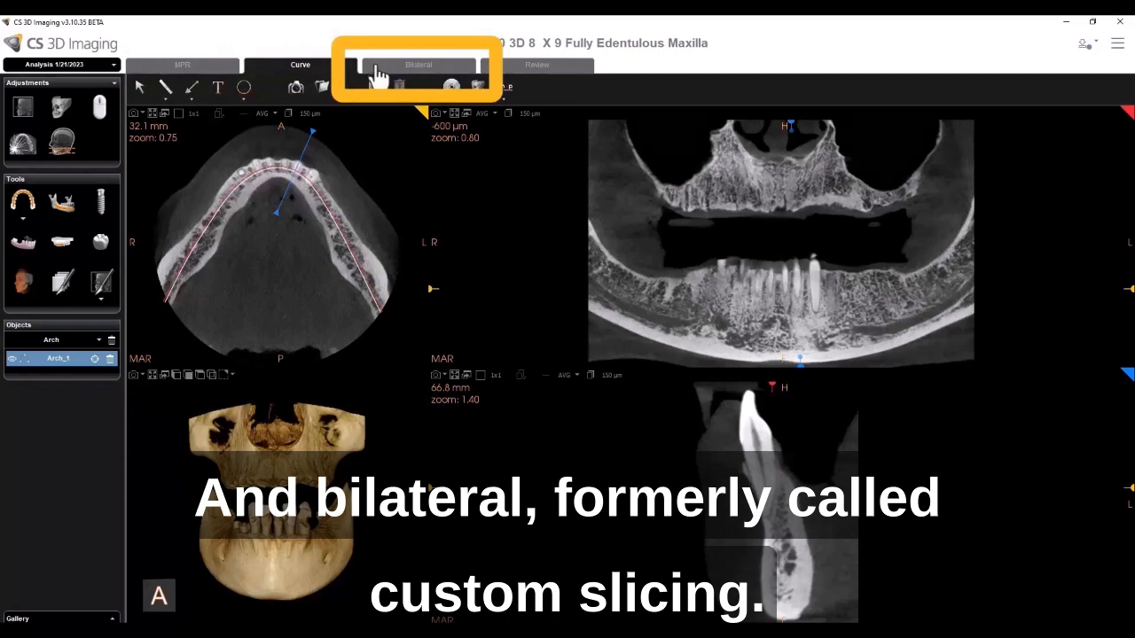
- Switch to the 9600 16 X 10 Bilateral Condyle scan and move the axial slice up to the condyle level
left_click(469, 631)
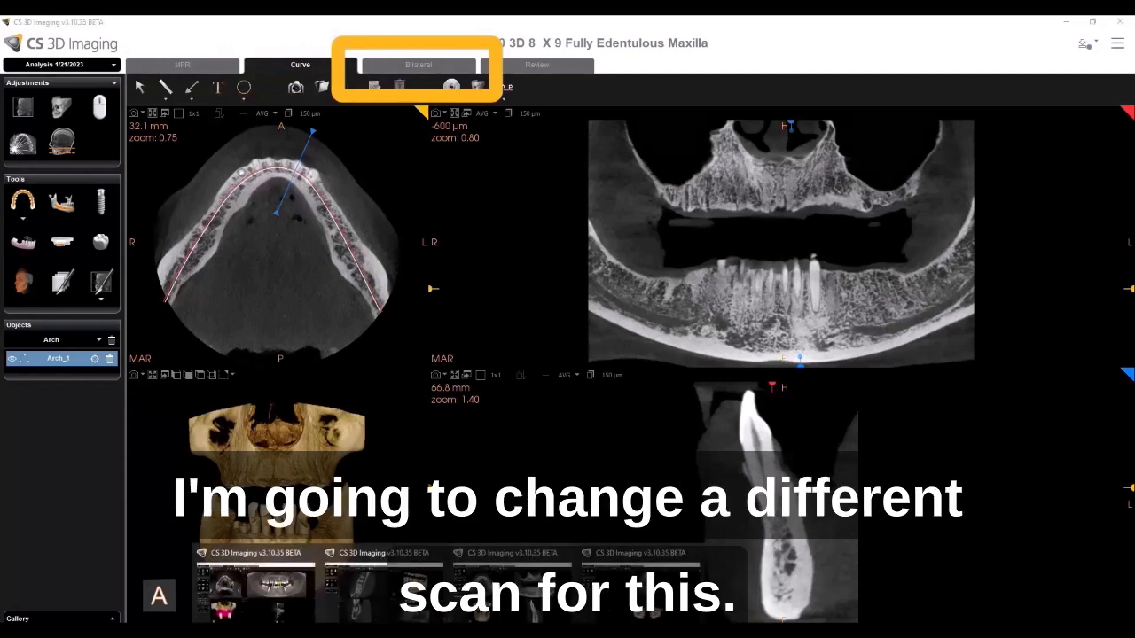
left_click(512, 590)
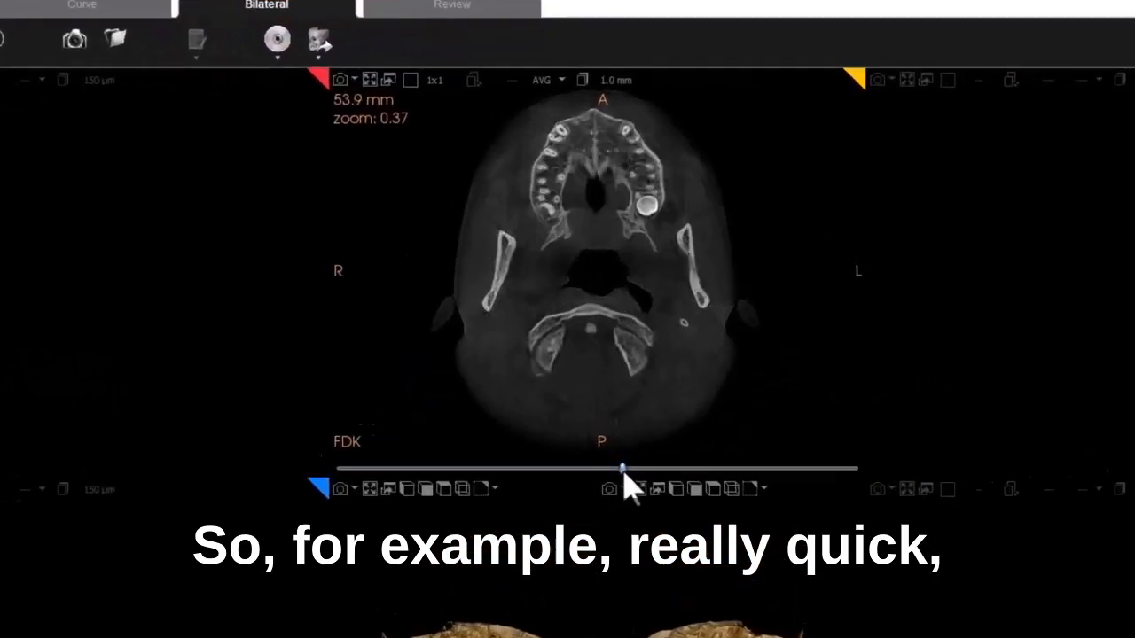
left_click_drag(624, 473, 748, 500)
left_click_drag(757, 572, 735, 564)
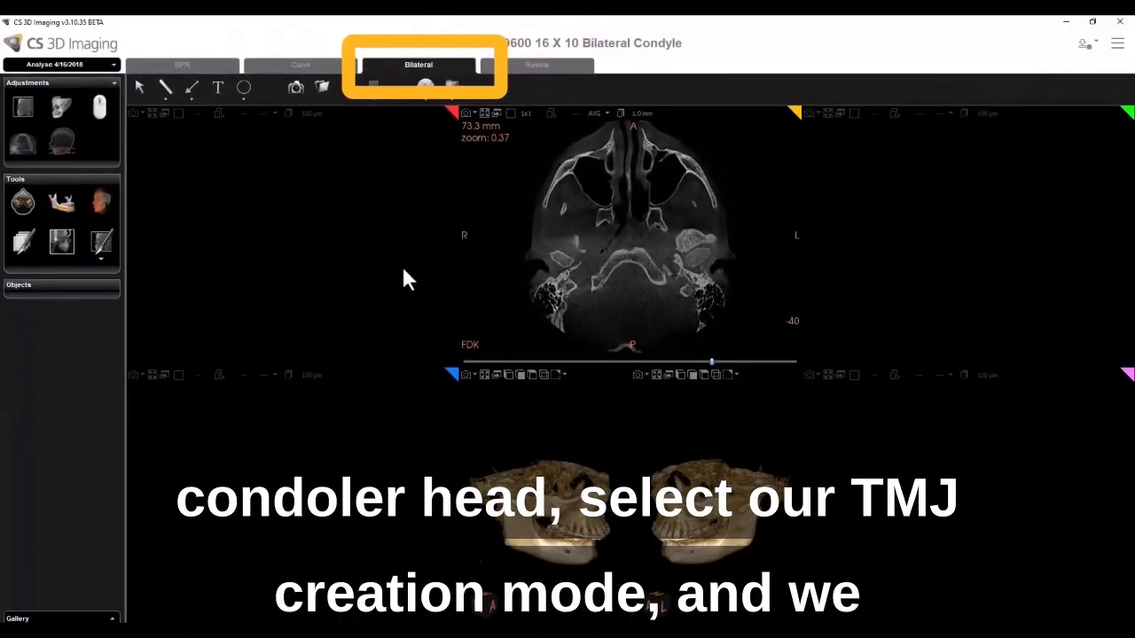
- Use the TMJ creation mode to draw slicing lines across both condyles in the axial view
left_click(23, 205)
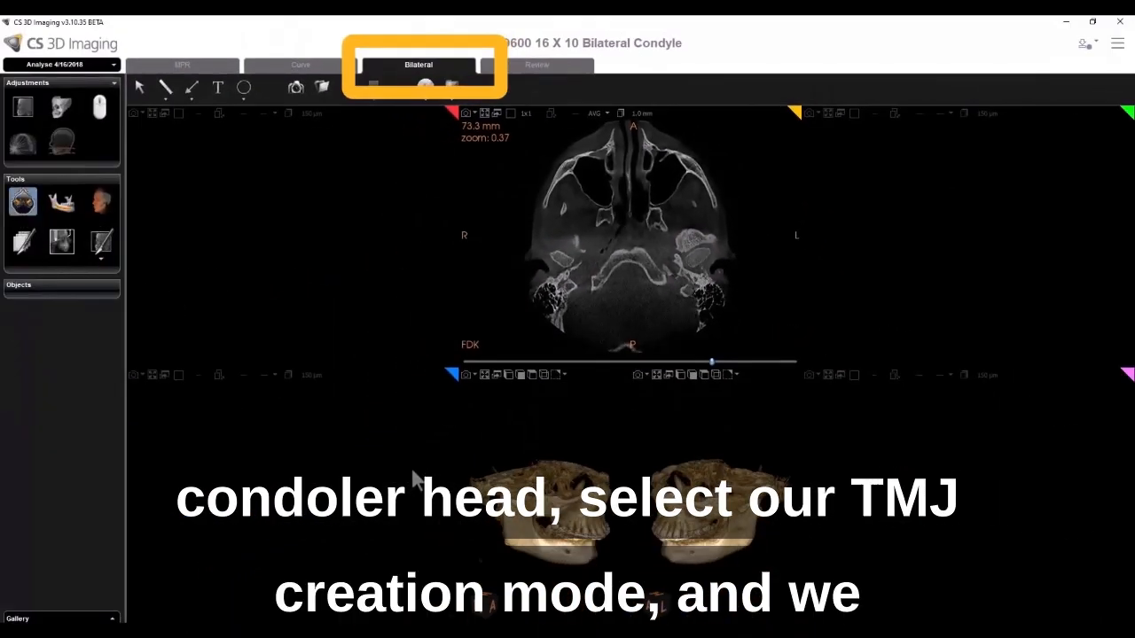
left_click_drag(544, 244, 572, 266)
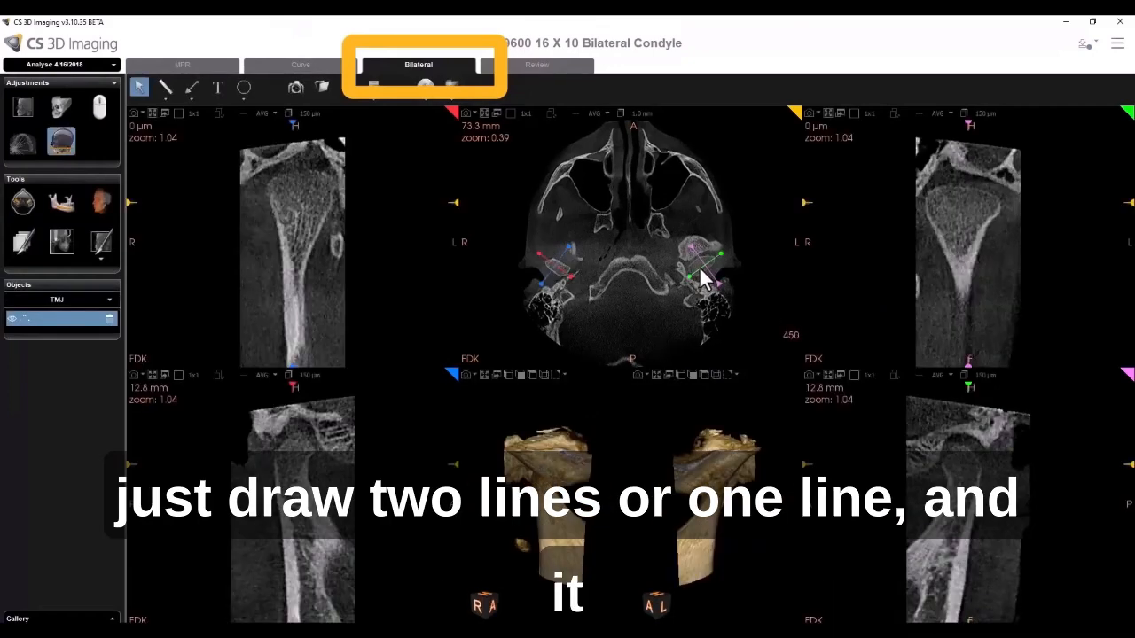
left_click_drag(704, 268, 701, 268)
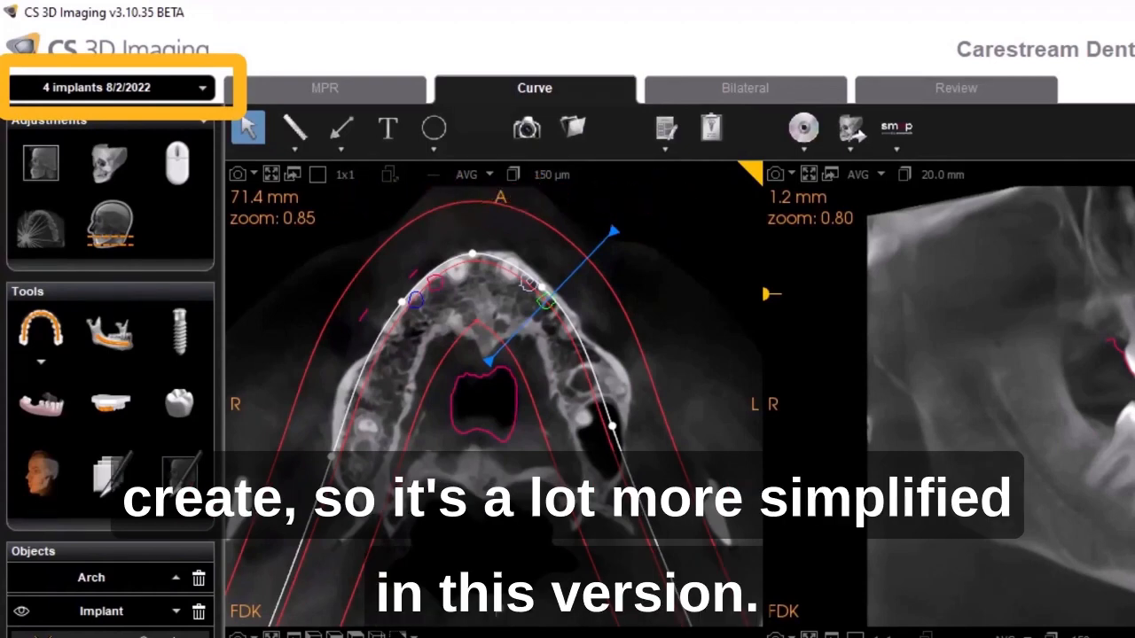
- Create a new patient analysis named test
right_click_drag(514, 373, 508, 556)
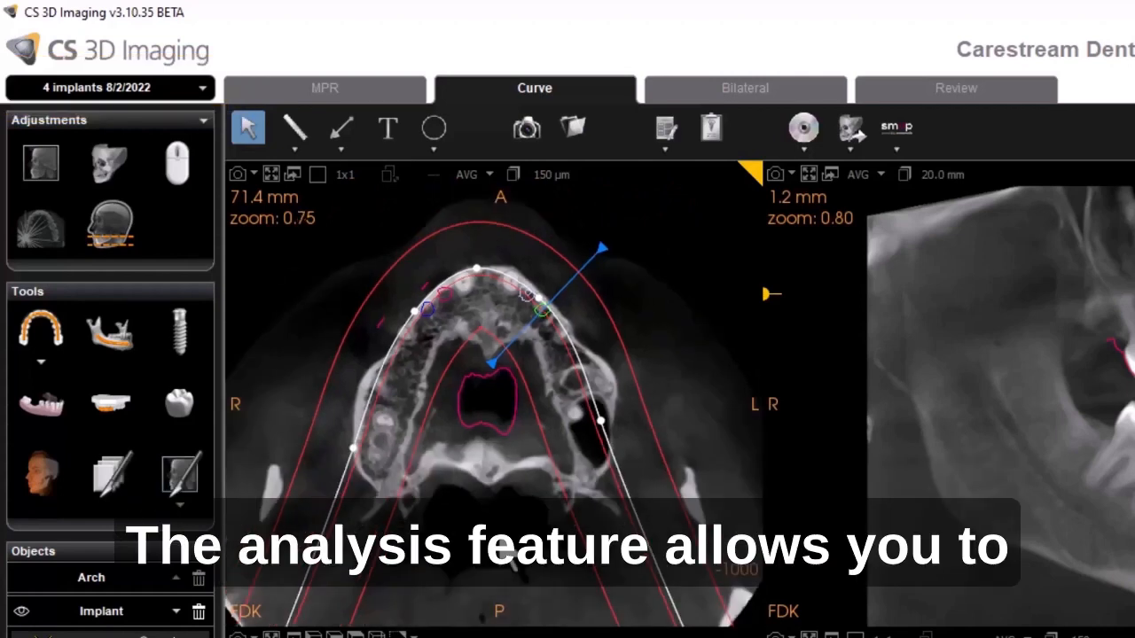
left_click(203, 89)
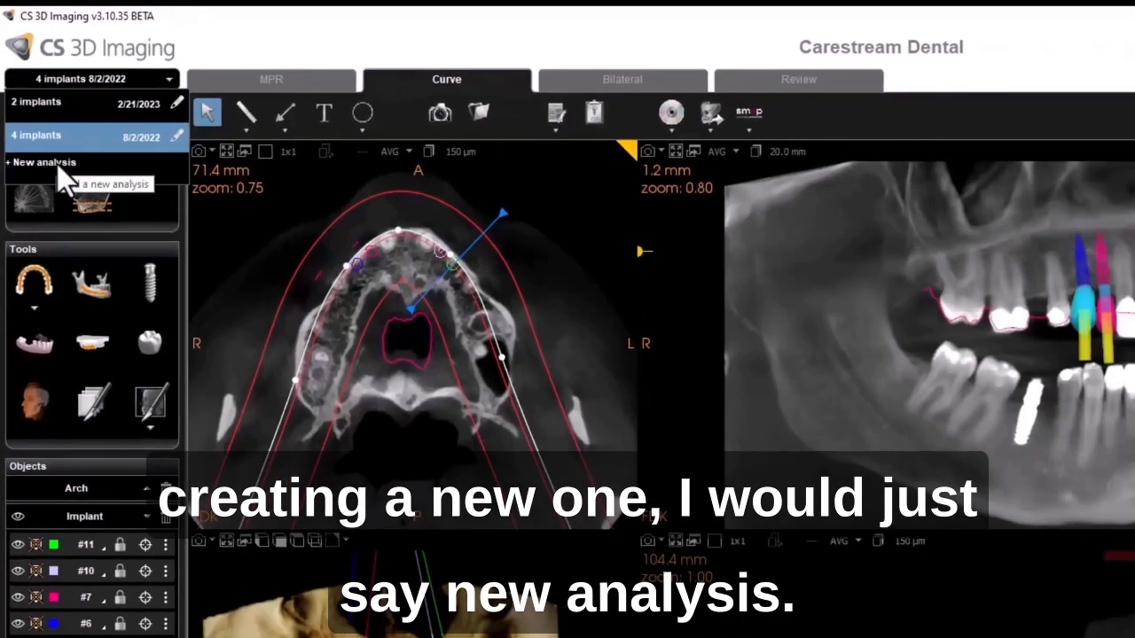
left_click(57, 164)
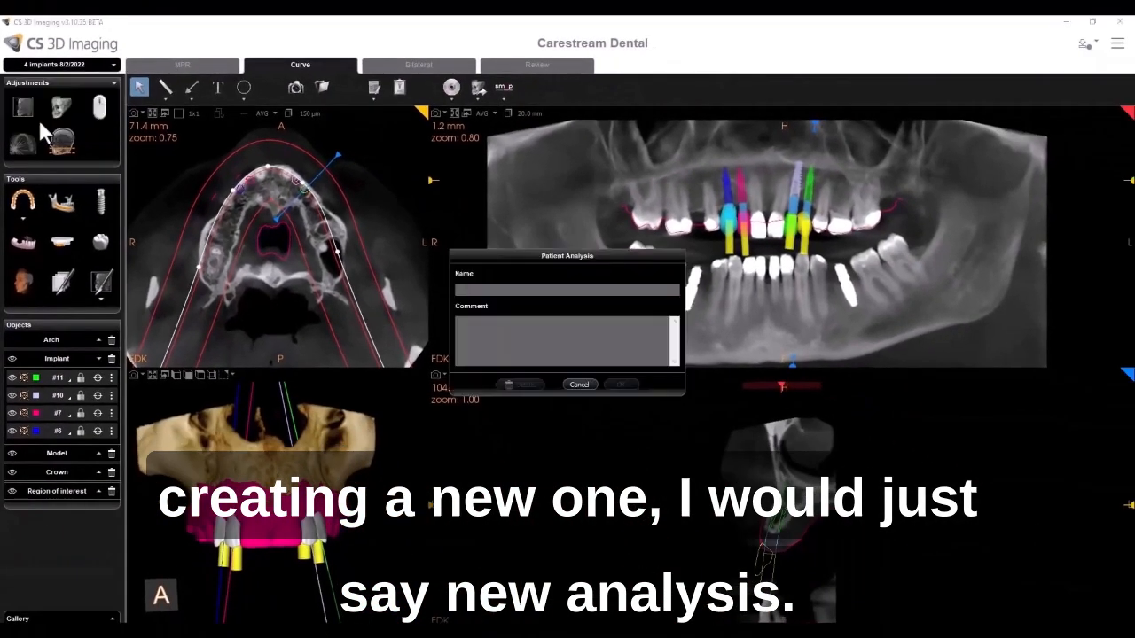
left_click(519, 292)
type("t")
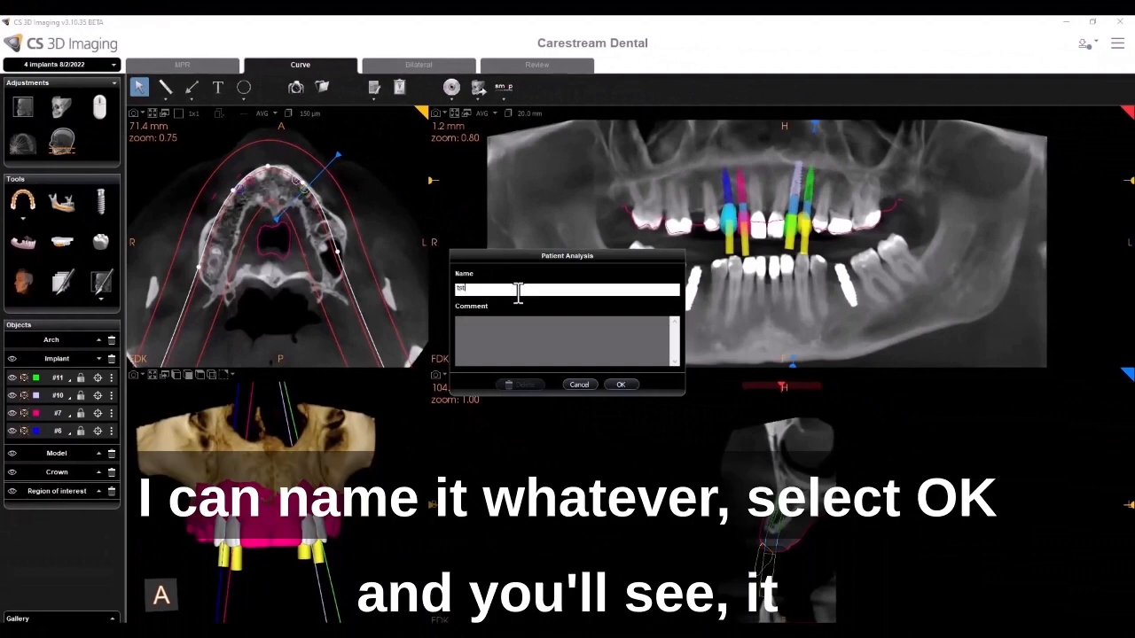
type("est")
left_click(634, 387)
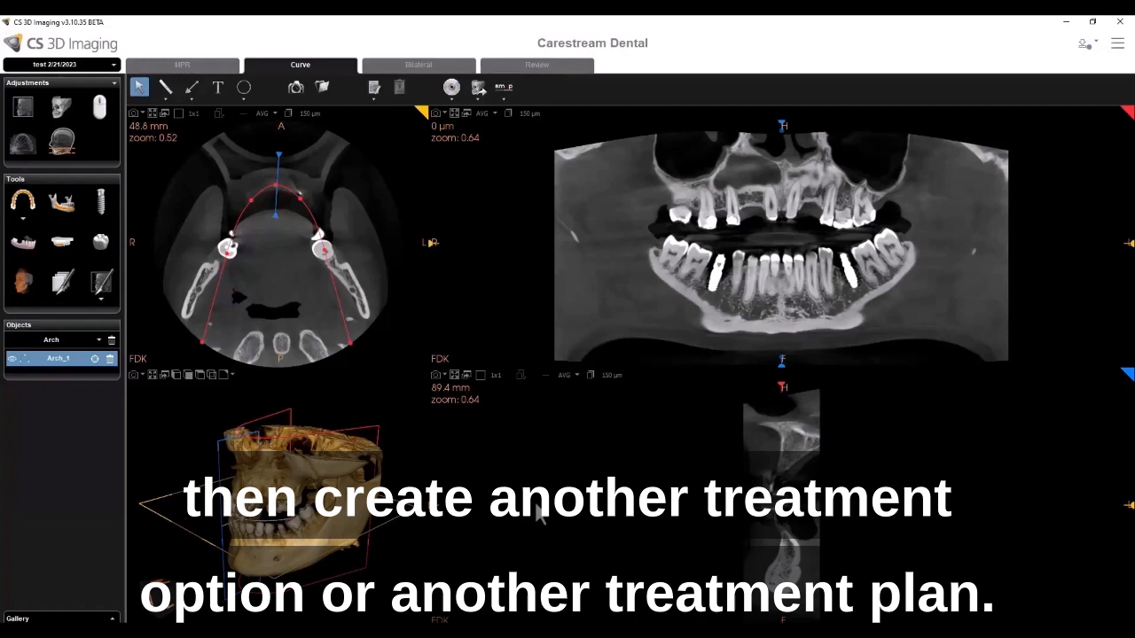
- Switch to the 2 implants analysis
left_click_drag(238, 523, 316, 527)
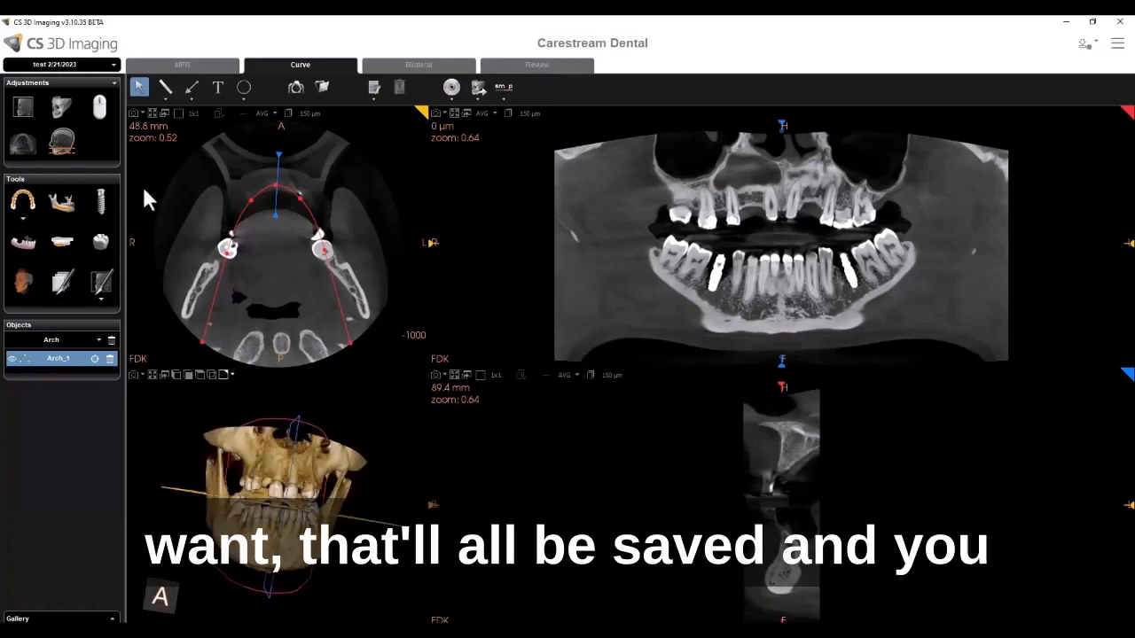
left_click(113, 66)
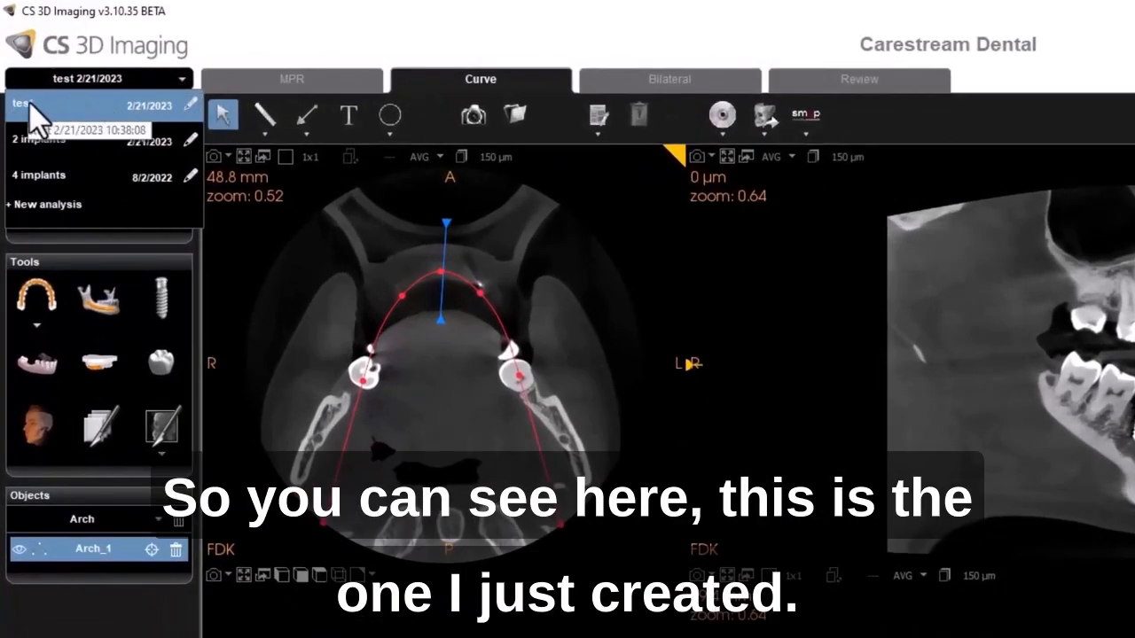
left_click(57, 147)
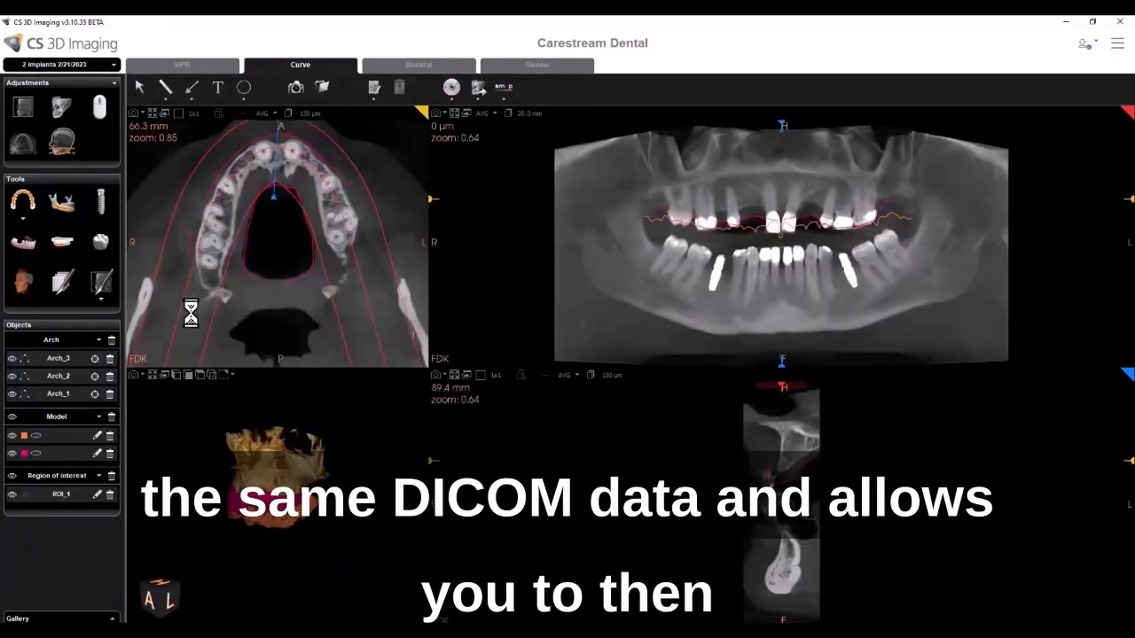
- Rotate and zoom the 3D rendering to inspect the 2 implants analysis models
left_click_drag(273, 536, 305, 530)
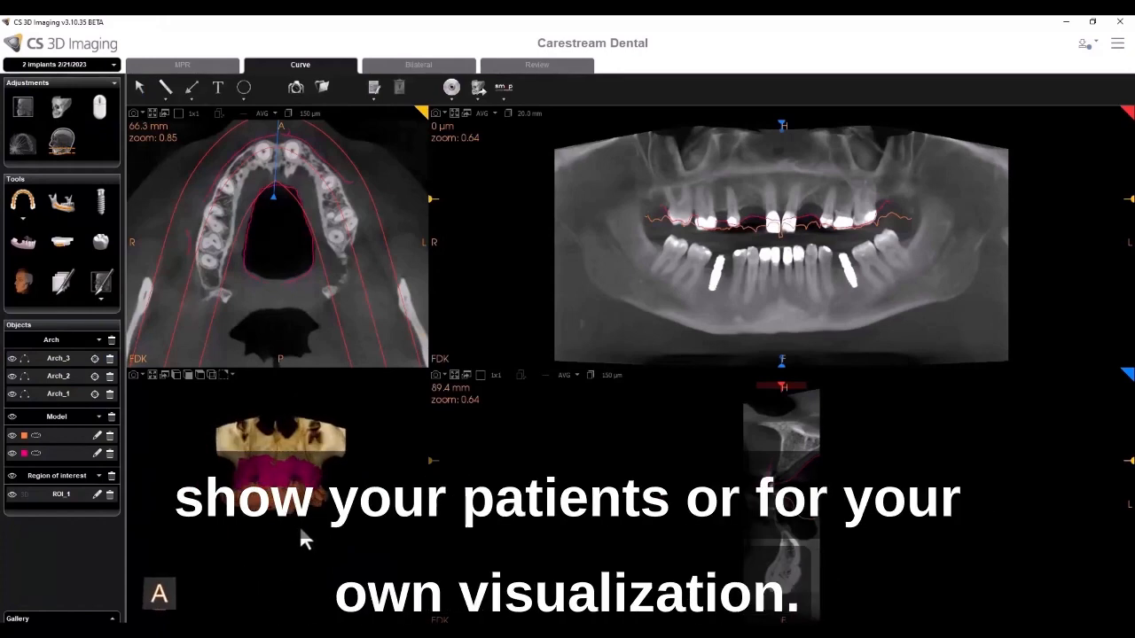
scroll(298, 523, "up", 5)
scroll(293, 522, "down", 5)
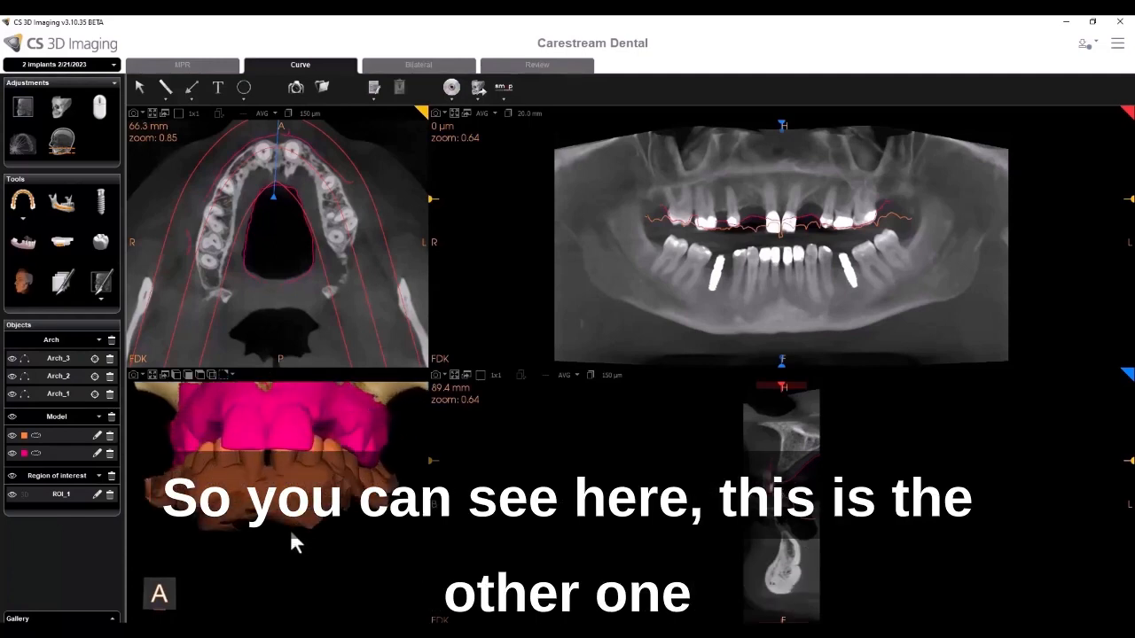
left_click_drag(305, 585, 225, 444)
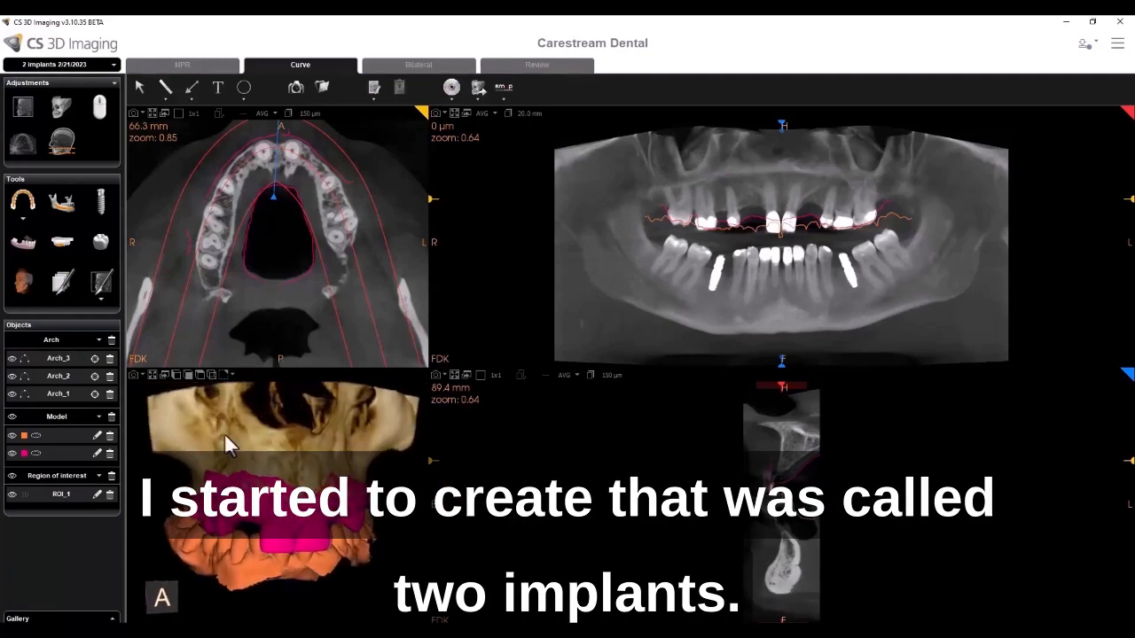
mouse_move(298, 470)
left_mouse_down()
mouse_move(268, 461)
mouse_move(312, 463)
mouse_move(285, 463)
left_mouse_up()
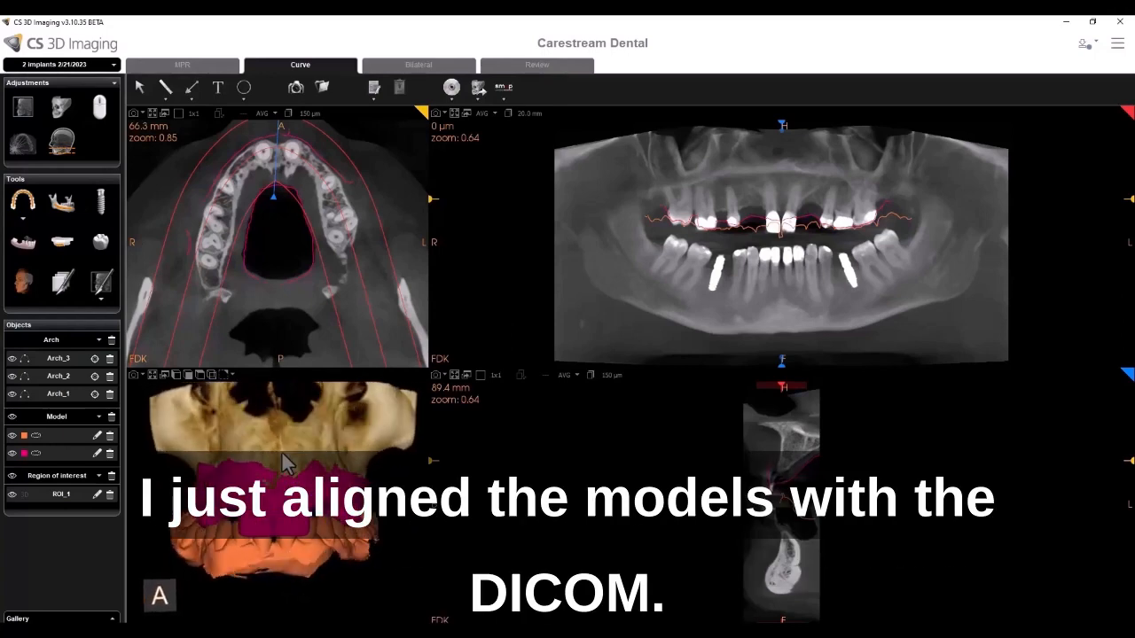
- Switch to the 4 implants analysis and rotate and zoom its 3D rendering to inspect the implants
left_click(112, 66)
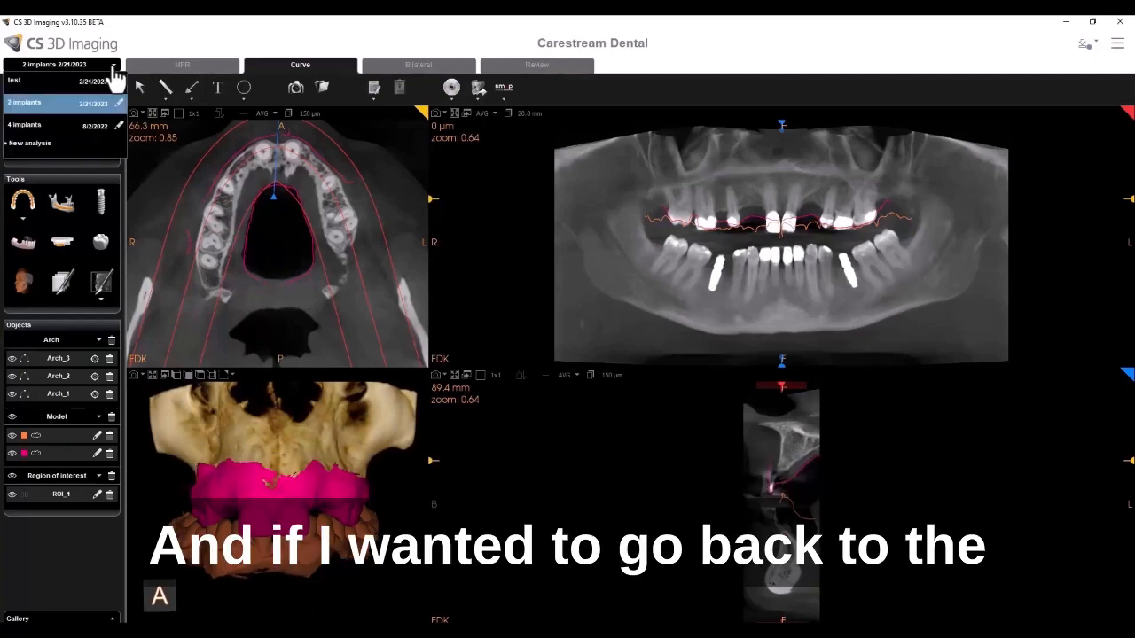
left_click(42, 129)
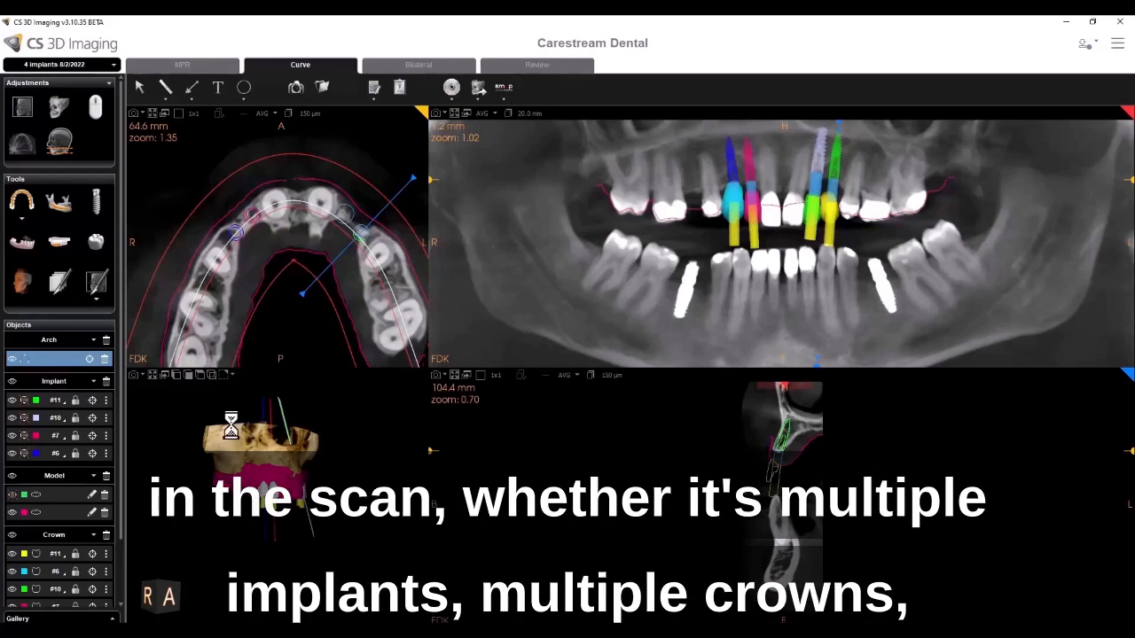
scroll(217, 454, "up", 4)
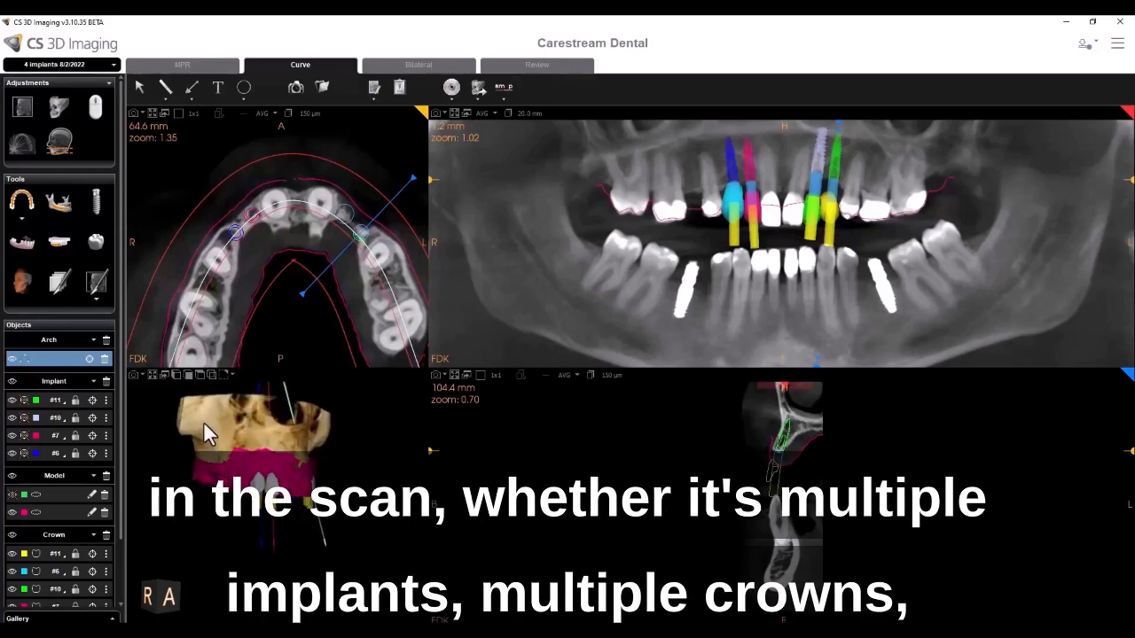
left_click_drag(204, 423, 185, 449)
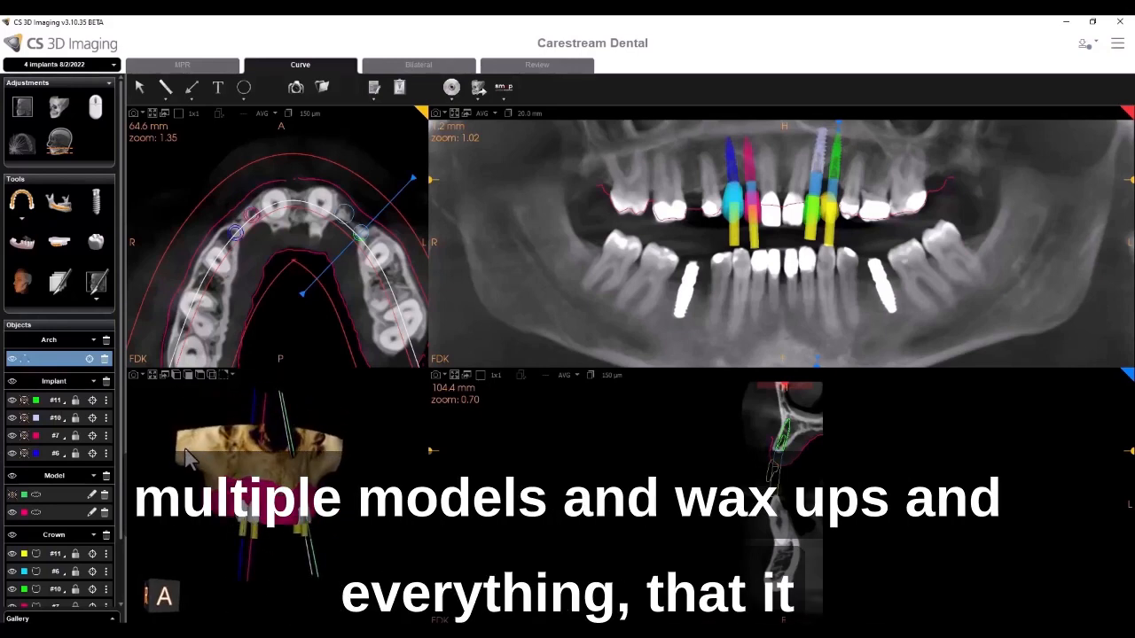
scroll(588, 253, "down", 2)
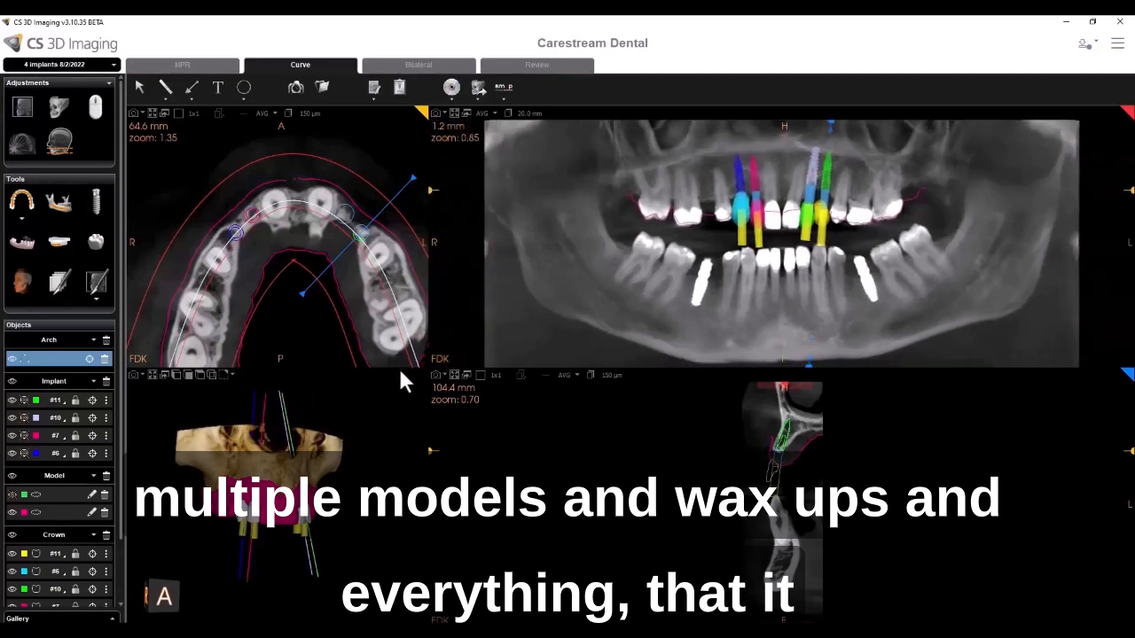
left_click_drag(232, 442, 219, 446)
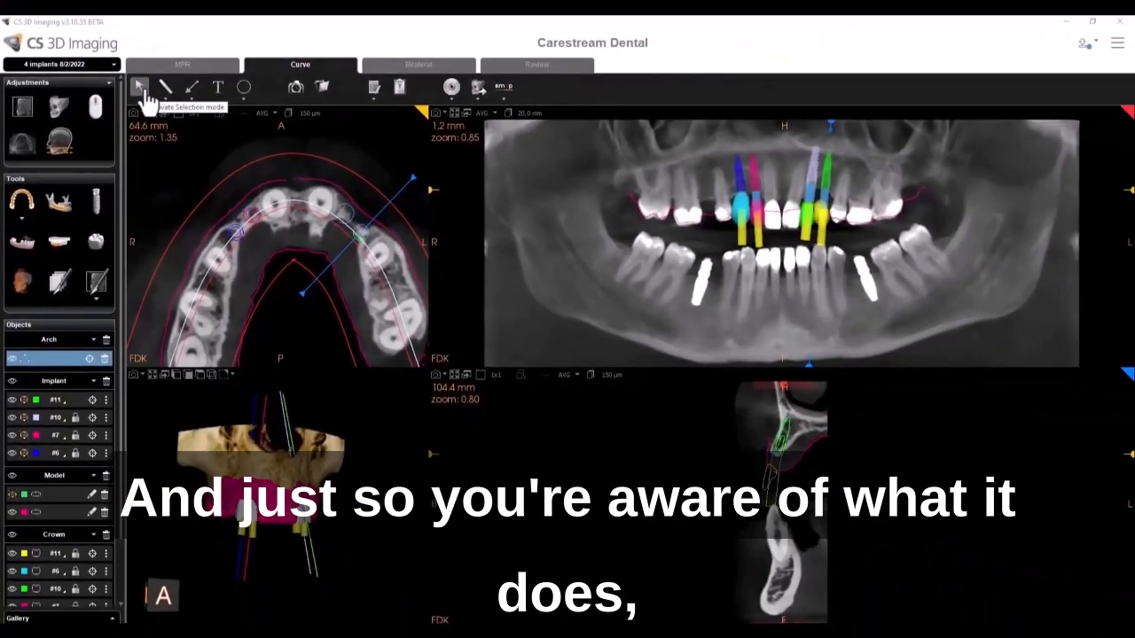
- Zoom into the cross-sectional slice around the implant and return to selection mode
scroll(746, 434, "up", 5)
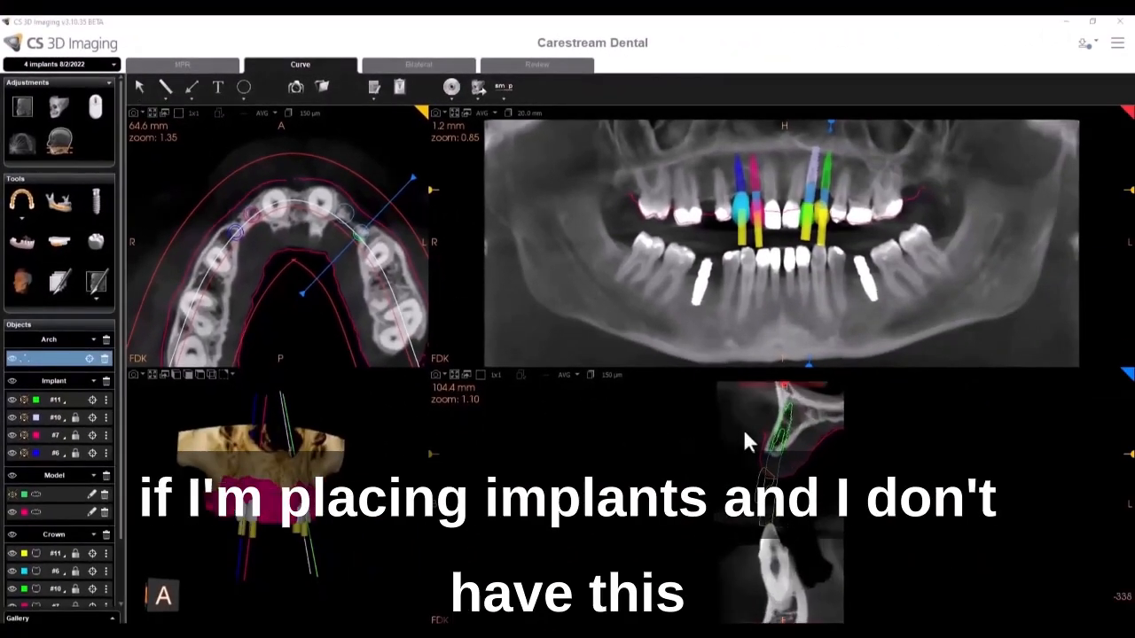
scroll(736, 452, "up", 1)
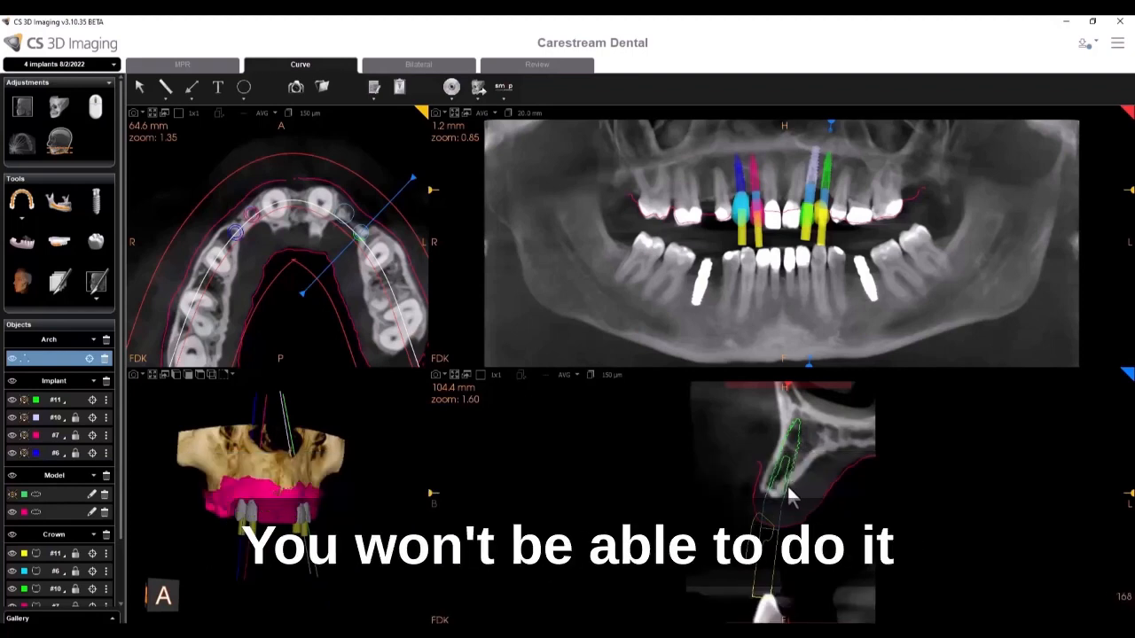
left_click(140, 89)
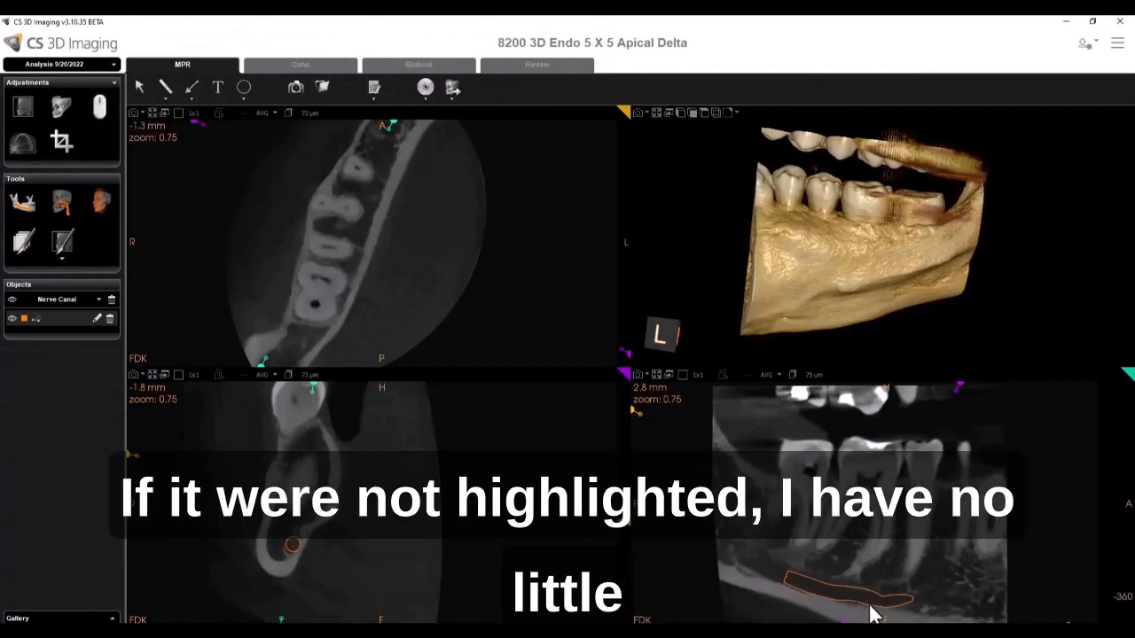
- Activate the Measure tool on the Endo scan's MPR views
left_click(137, 88)
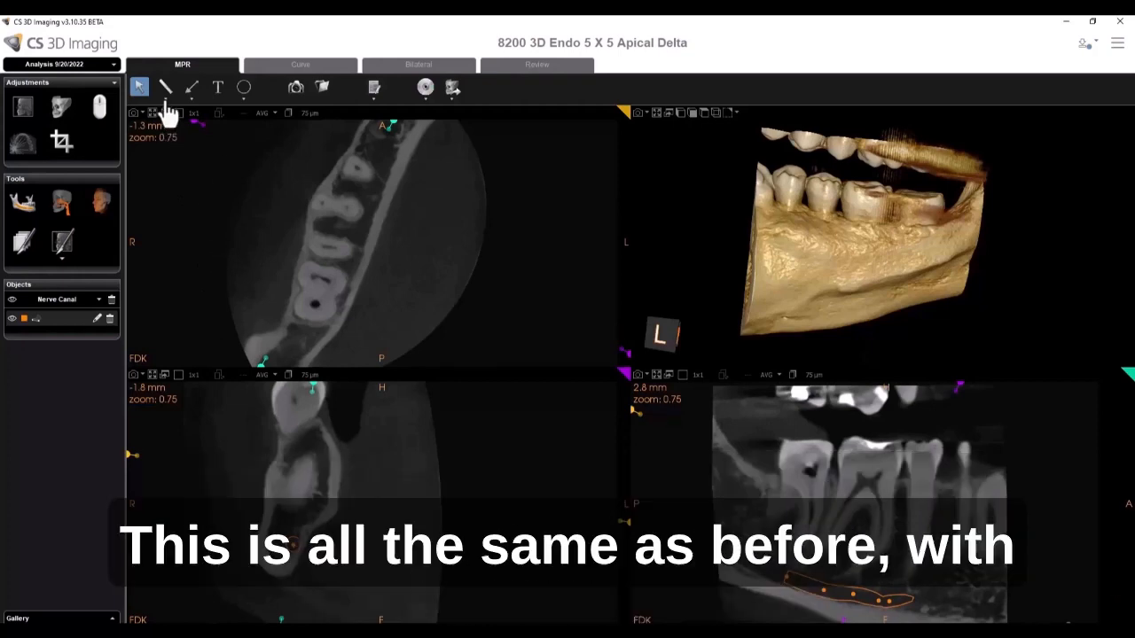
left_click(165, 101)
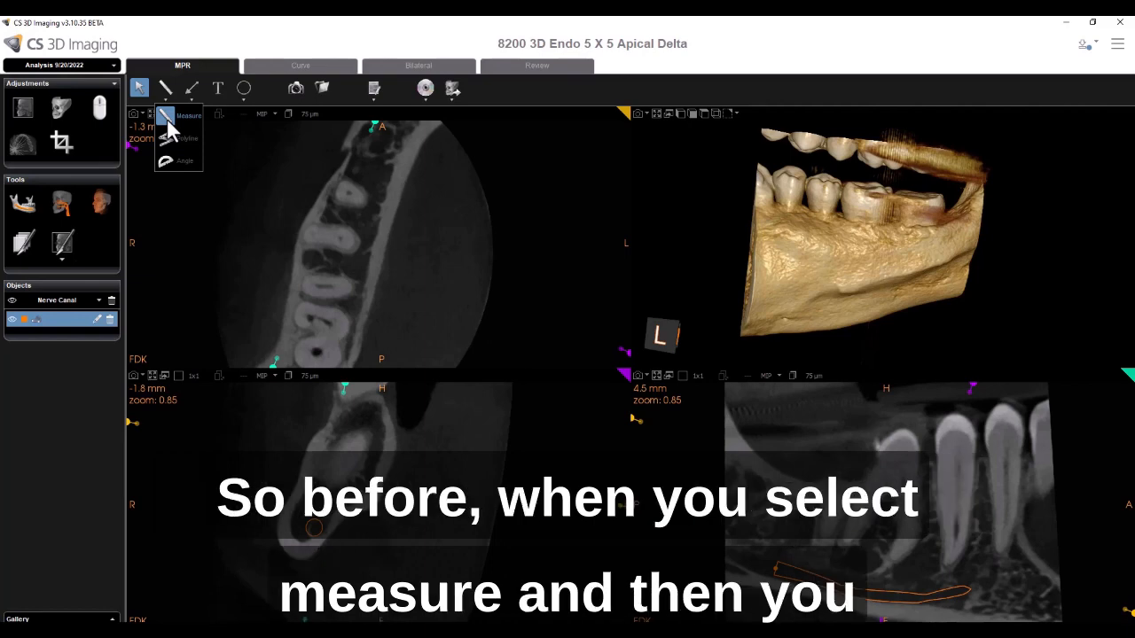
left_click(171, 125)
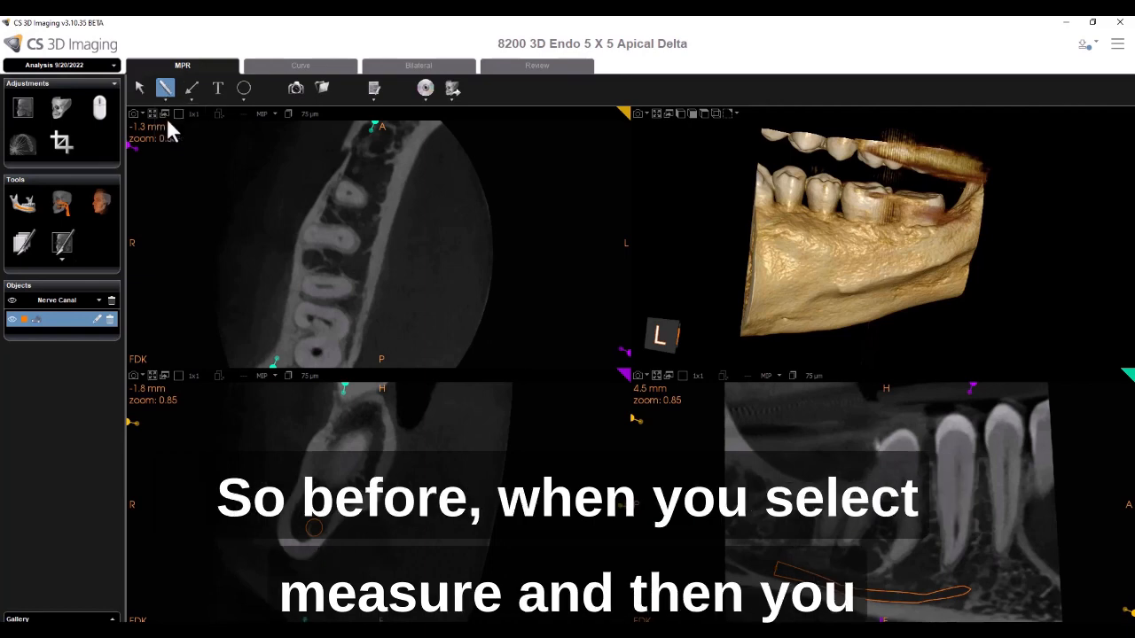
- Measure a distance across a tooth in the axial view and reselect Measure from the measuring tool's options
left_click_drag(297, 265, 370, 291)
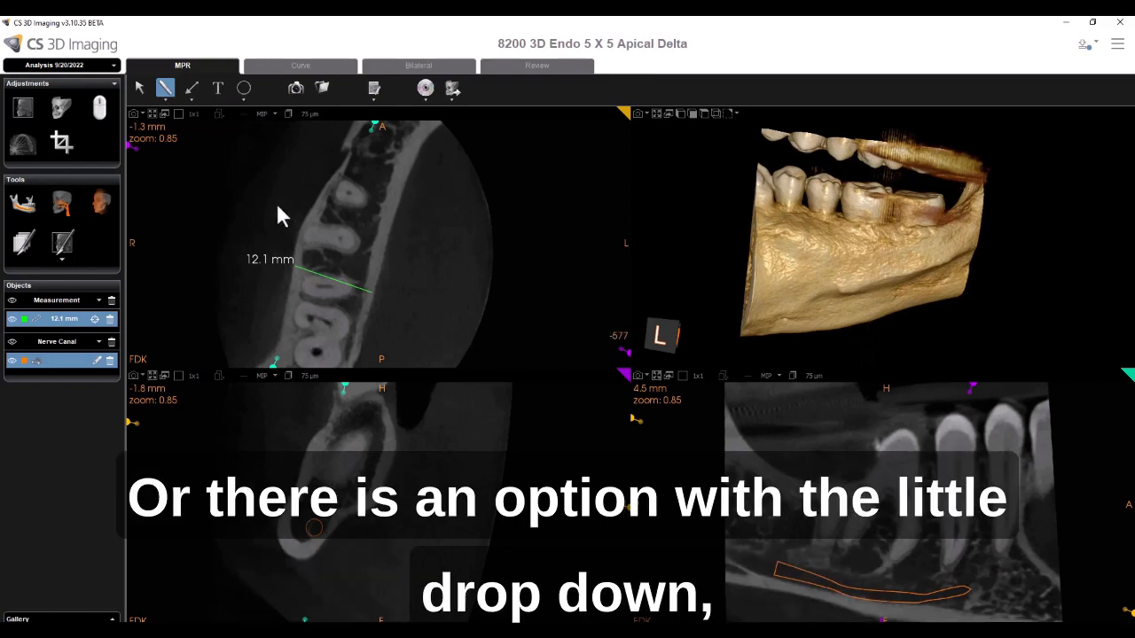
left_click(165, 99)
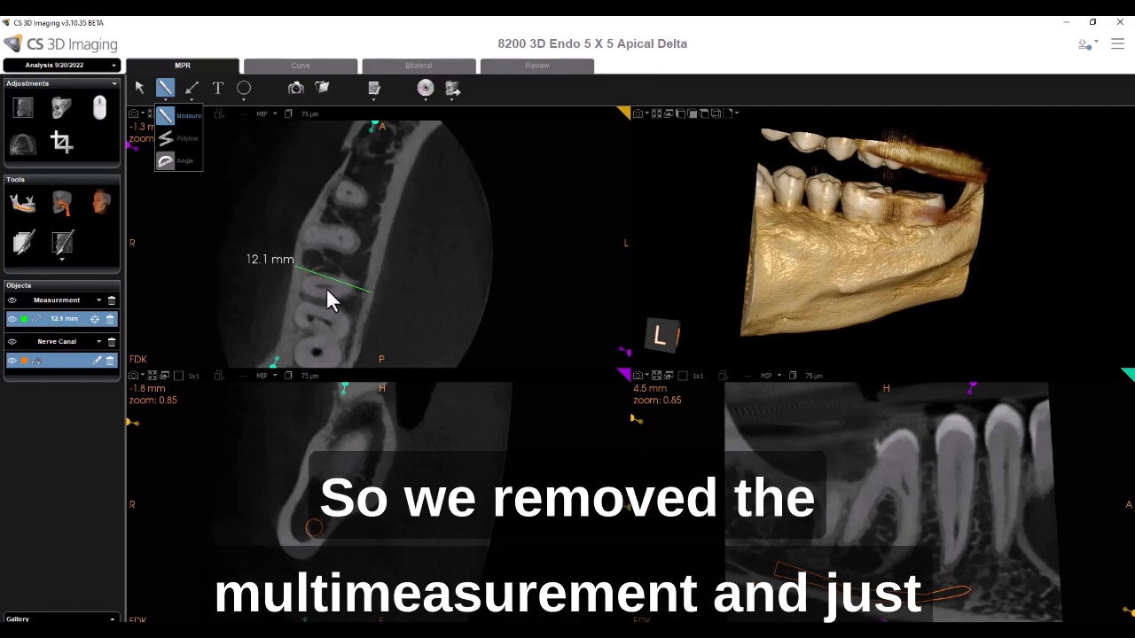
left_click(169, 113)
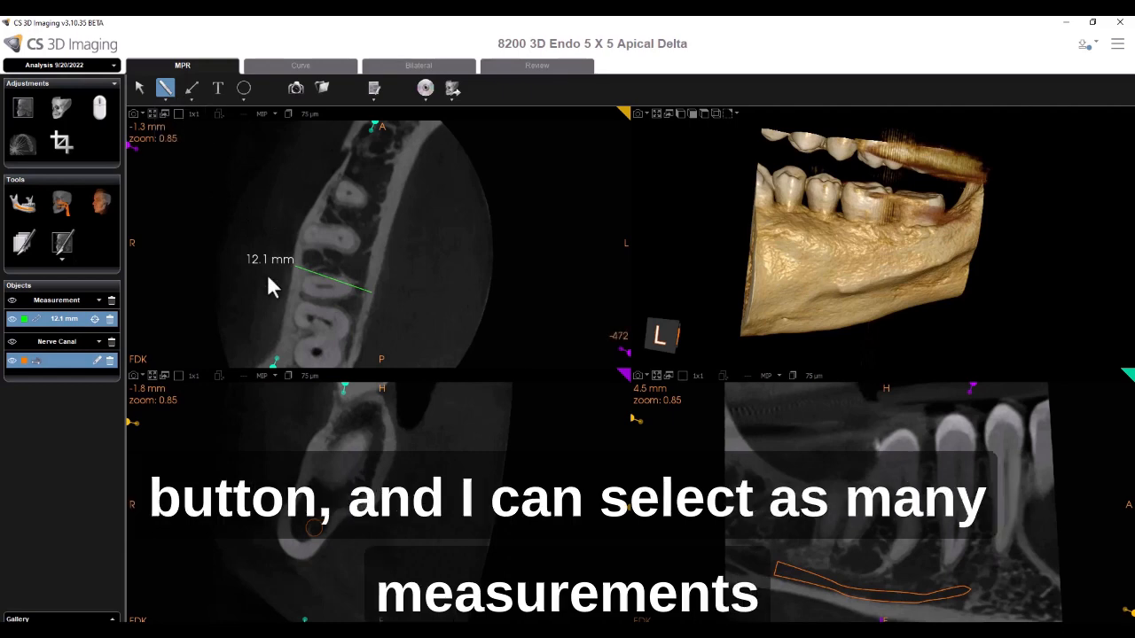
- Add two more measurements without leaving the tool, one in the coronal view and one across a tooth in the axial view
left_click_drag(315, 450, 381, 516)
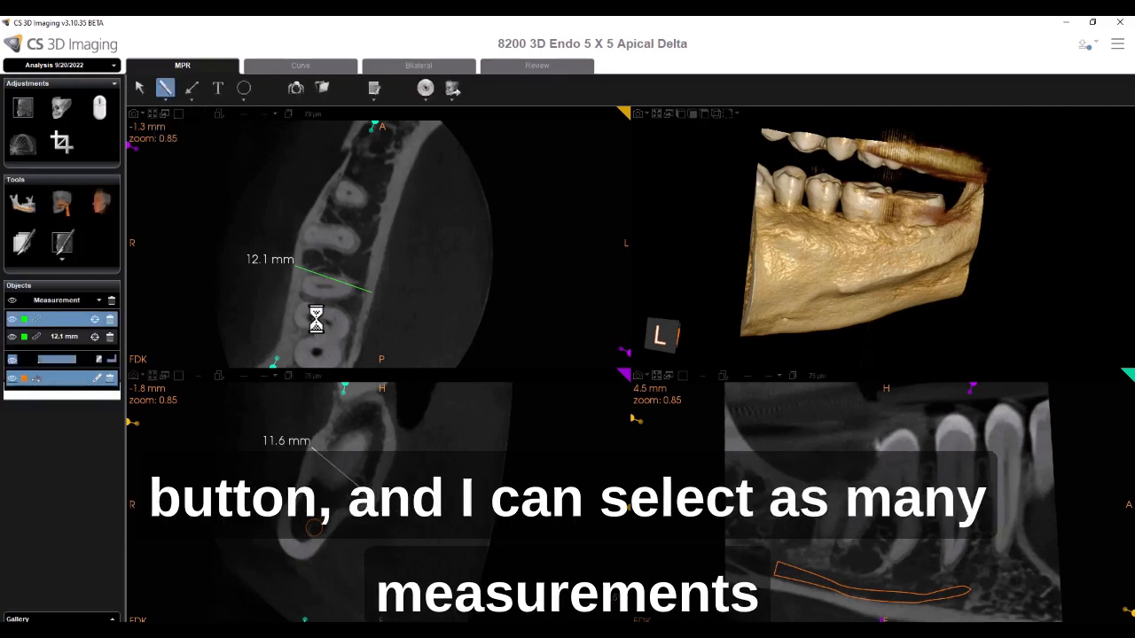
left_click_drag(300, 235, 355, 239)
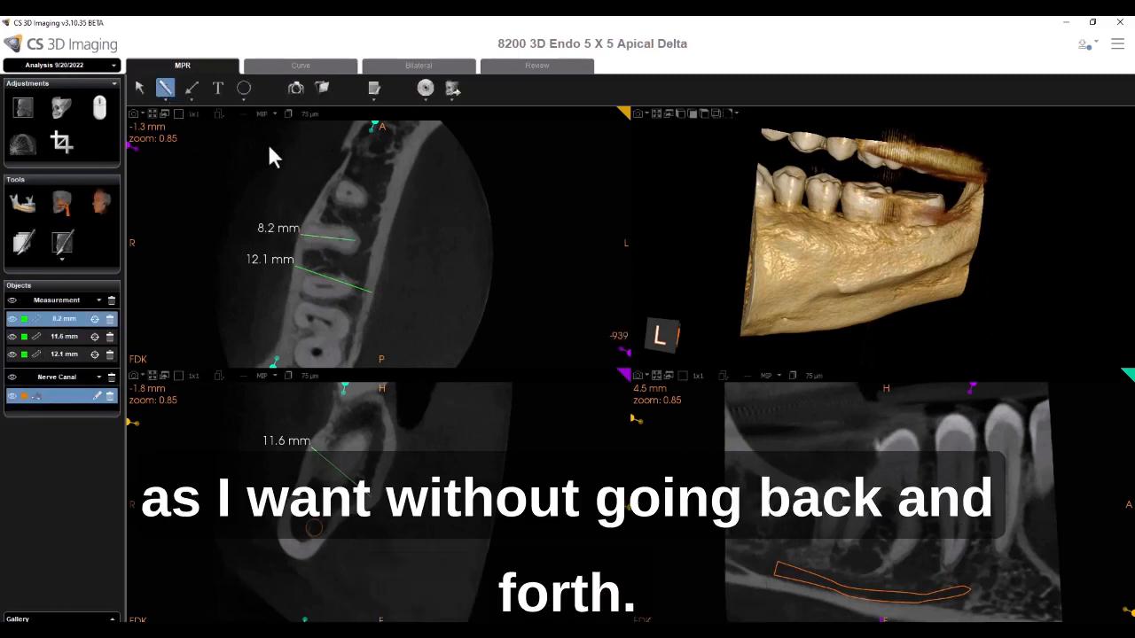
- Switch to selection mode and adjust an endpoint of the 12.1 mm measurement in the axial view
left_click(139, 88)
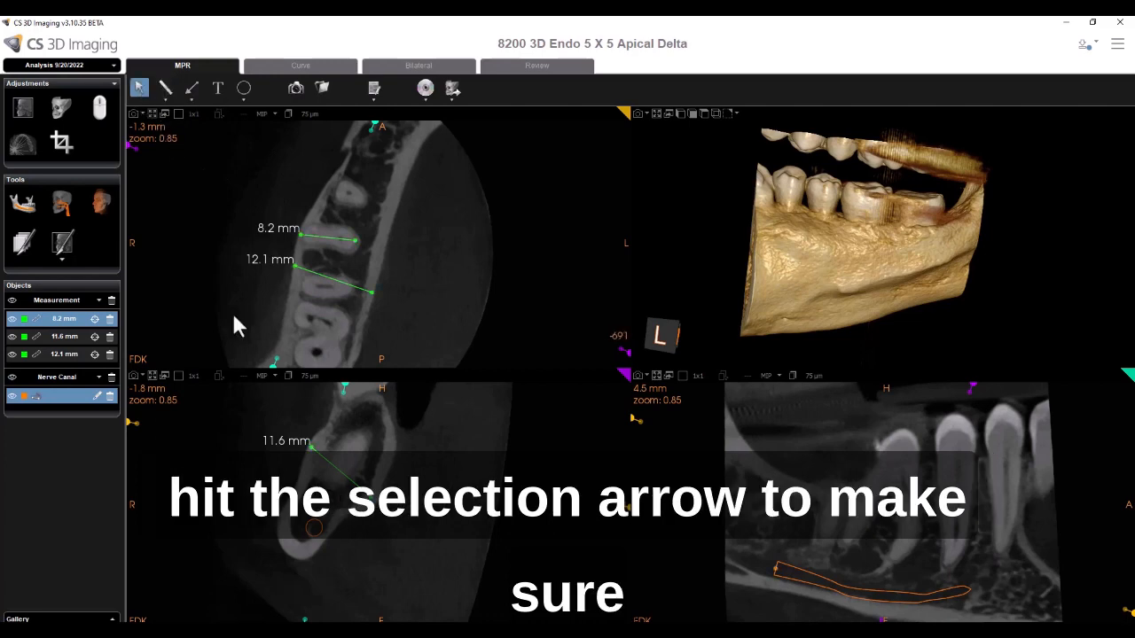
left_click_drag(357, 296, 361, 321)
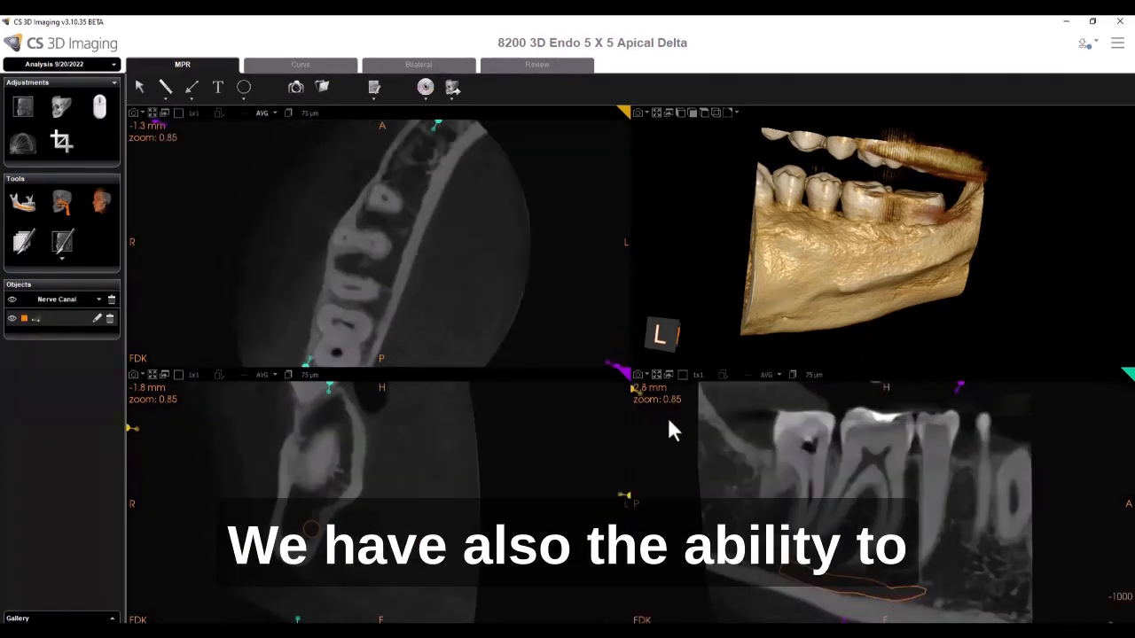
- Enlarge the lower-right slice view, scroll to the lesion slice, and draw an annotation arrow pointing at the root apex
left_click(657, 376)
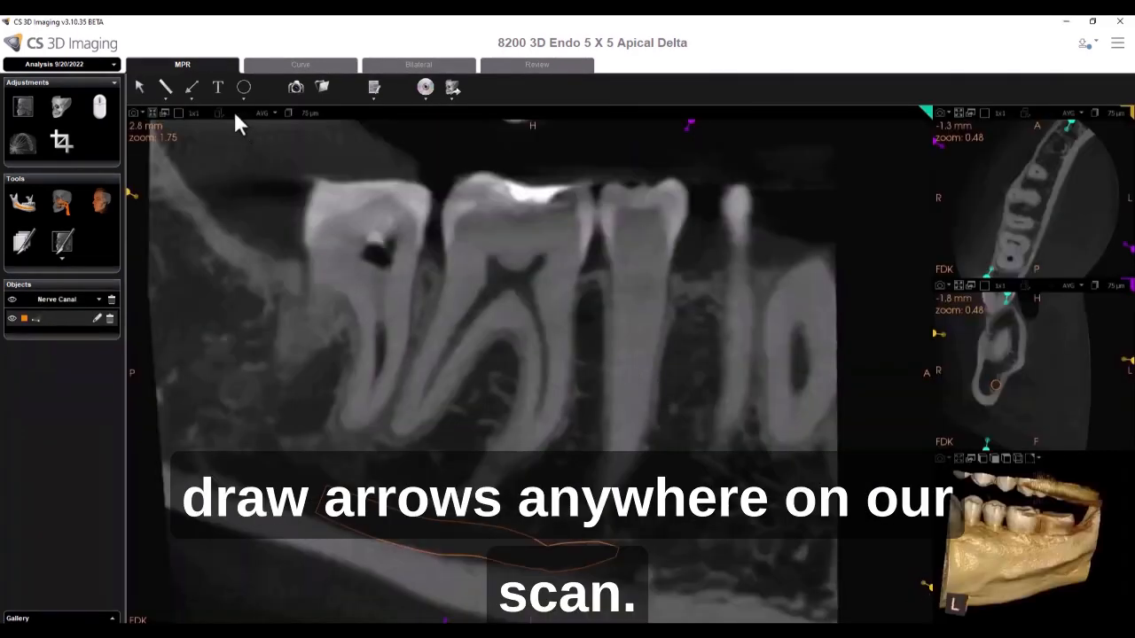
scroll(341, 324, "down", 2)
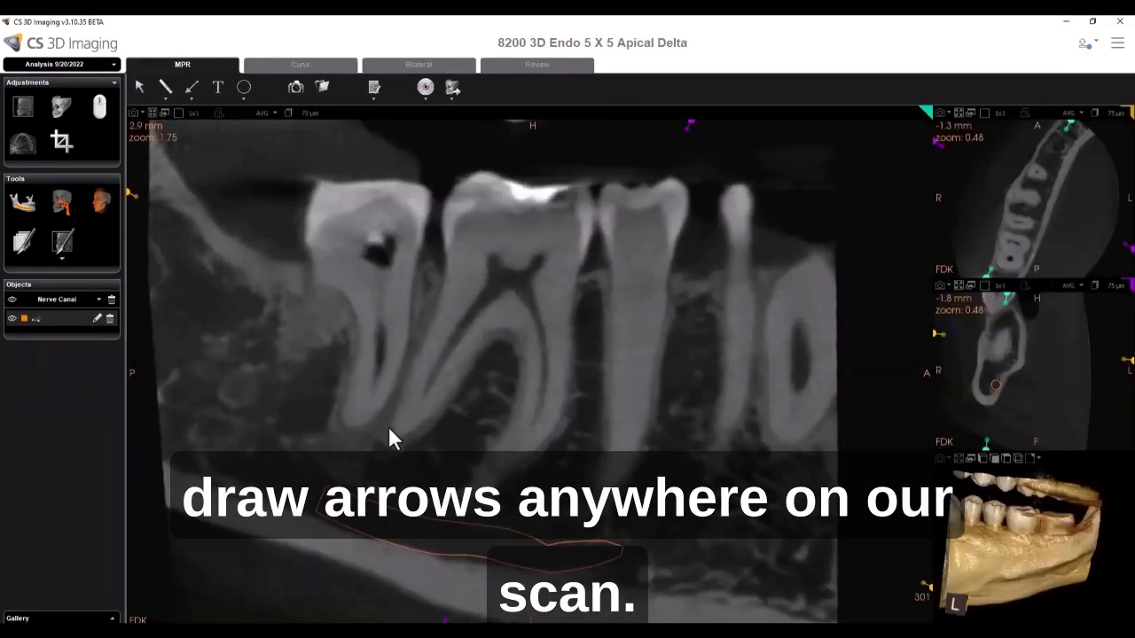
scroll(389, 431, "down", 10)
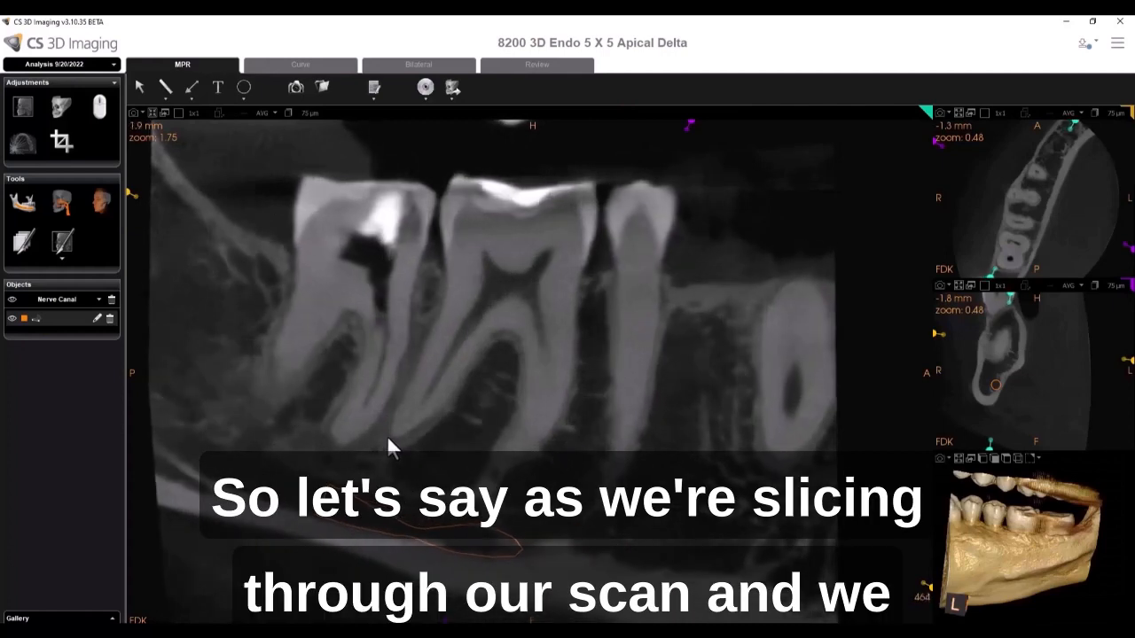
scroll(387, 442, "down", 11)
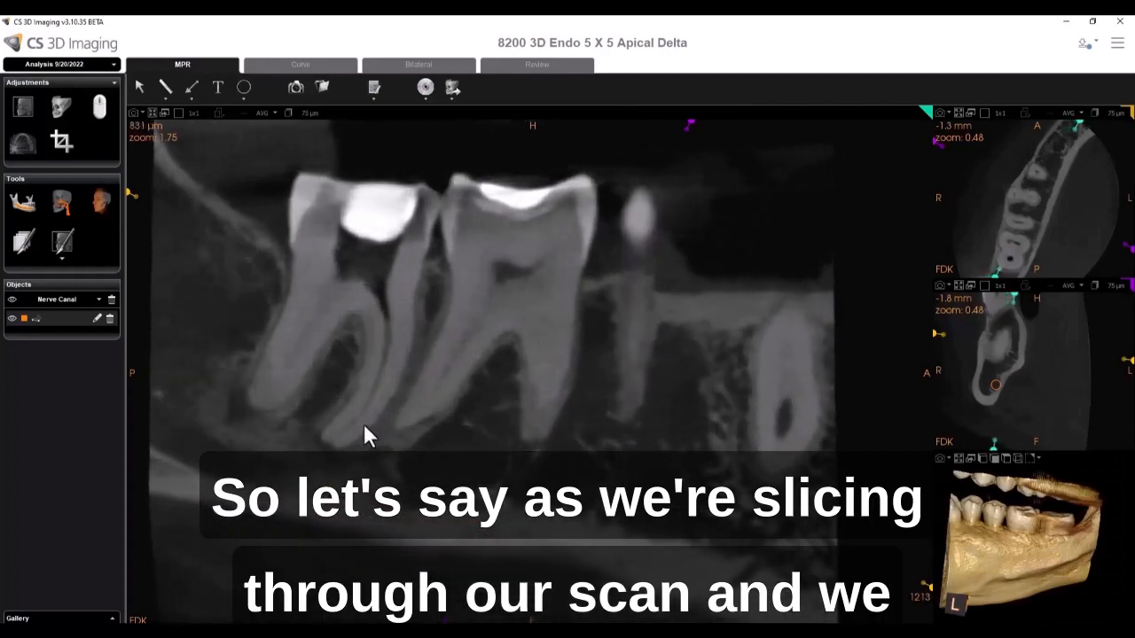
scroll(353, 444, "down", 8)
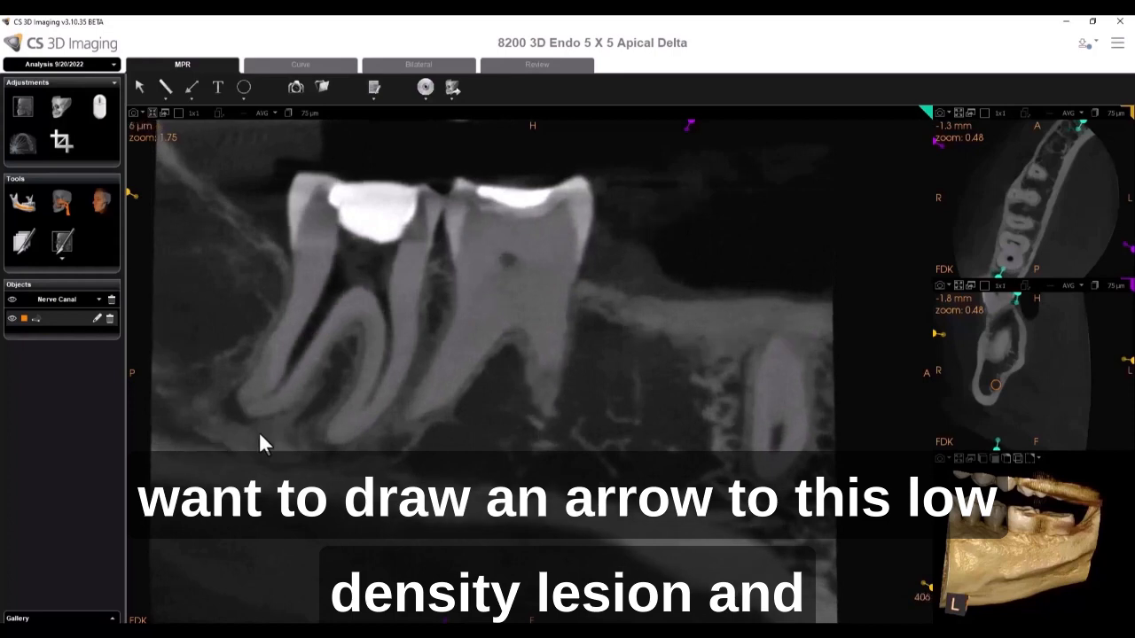
scroll(240, 439, "up", 3)
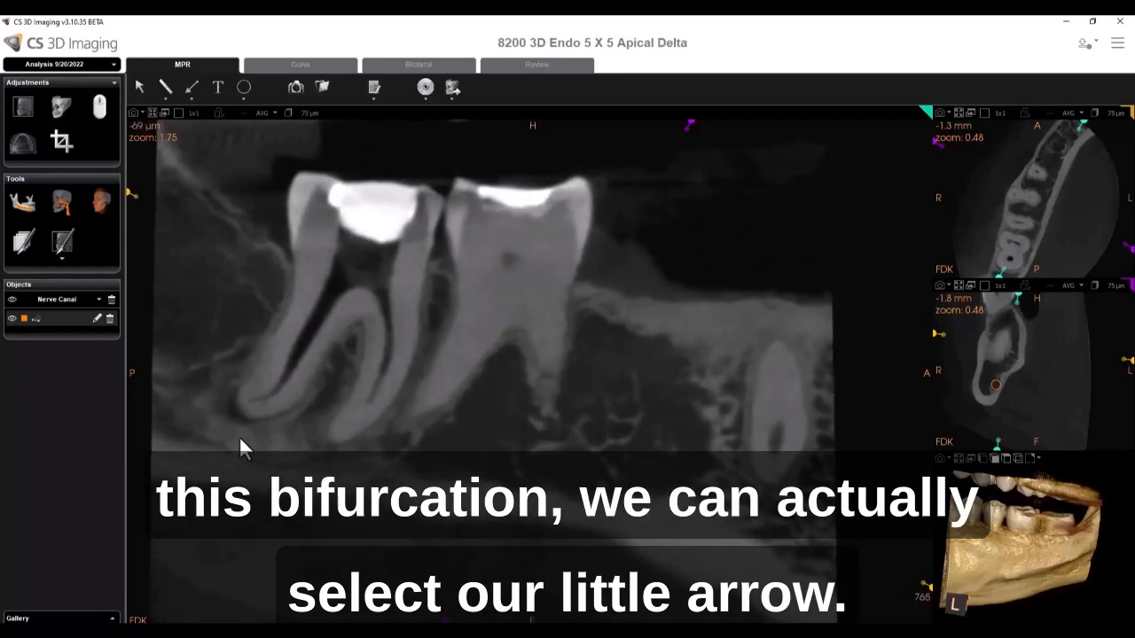
scroll(296, 212, "down", 1)
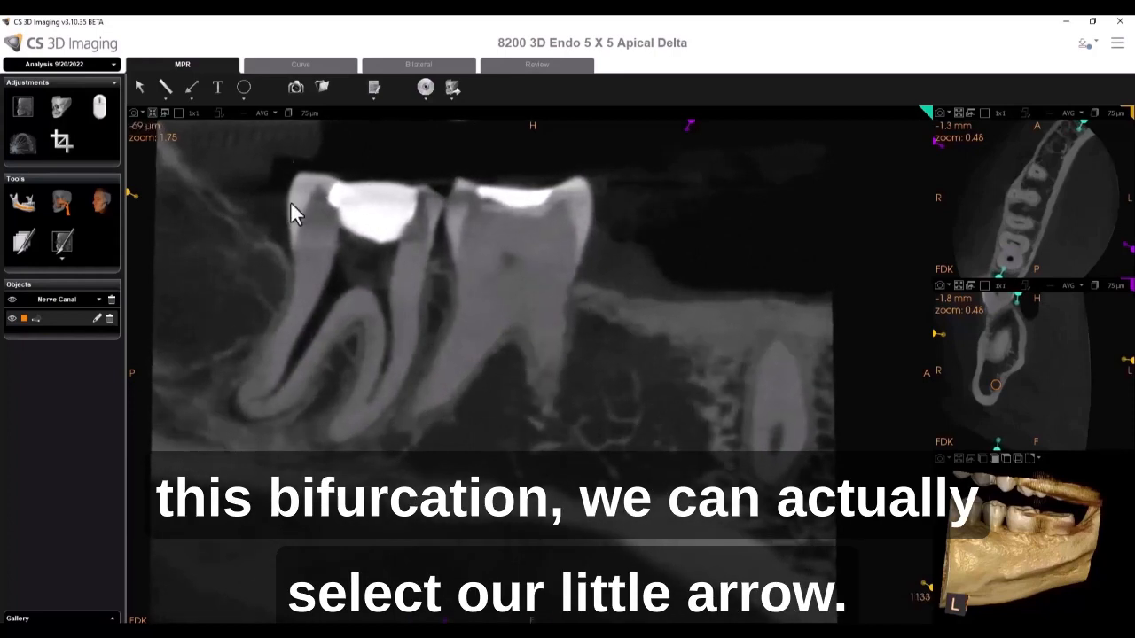
left_click(191, 87)
left_click_drag(266, 417, 352, 462)
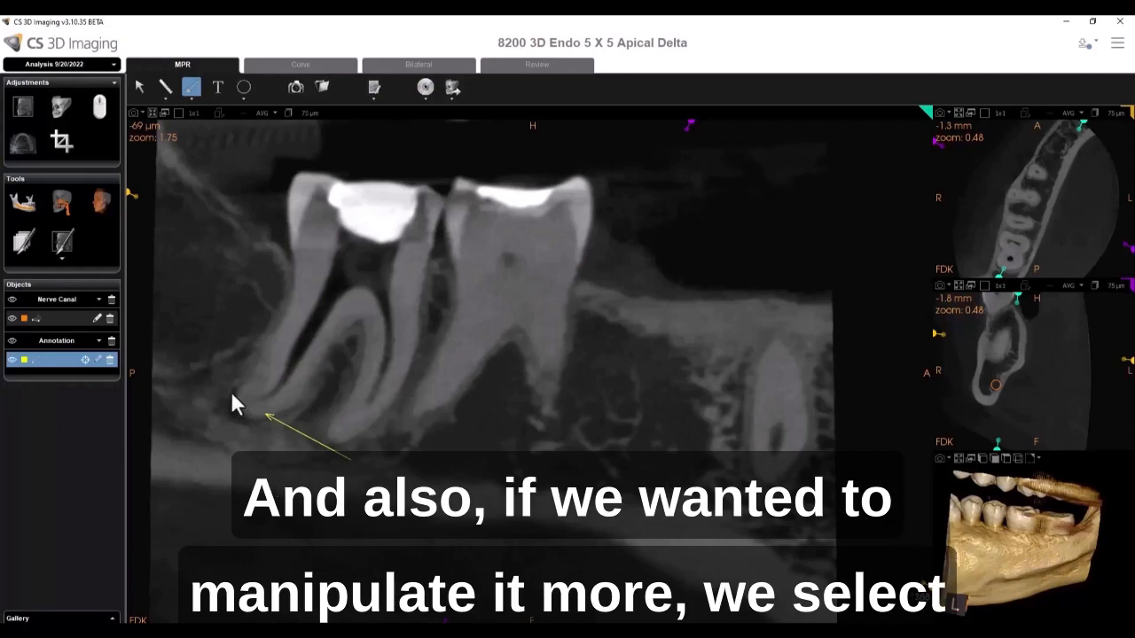
- Switch to selection mode and lengthen the arrow by moving its tail end
left_click(140, 88)
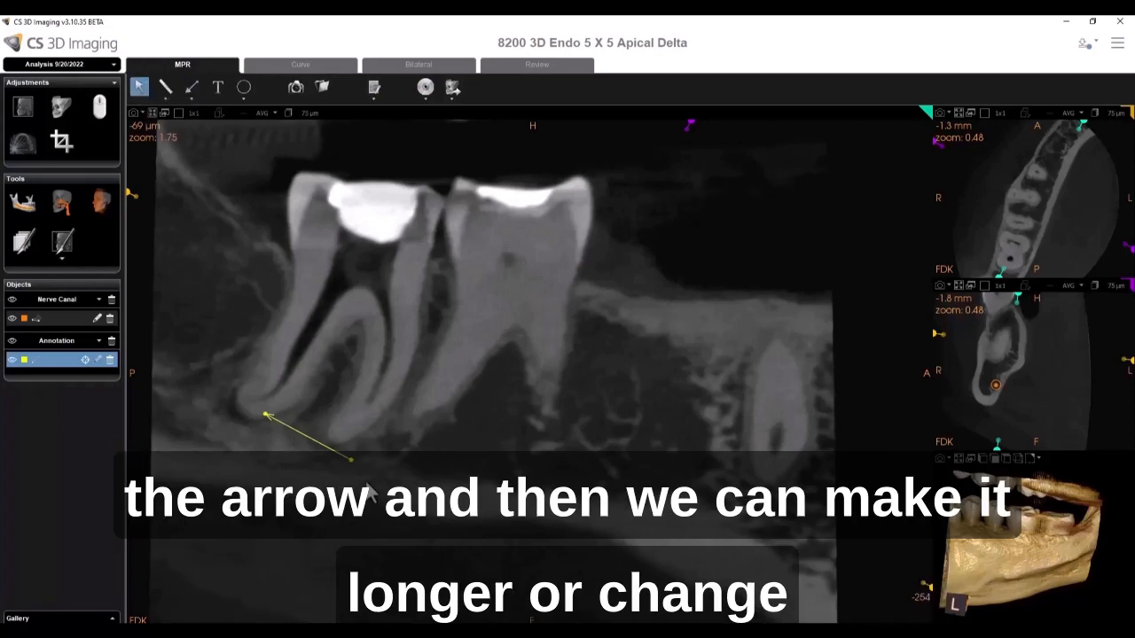
mouse_move(341, 479)
left_mouse_down()
mouse_move(368, 475)
mouse_move(352, 453)
left_mouse_up()
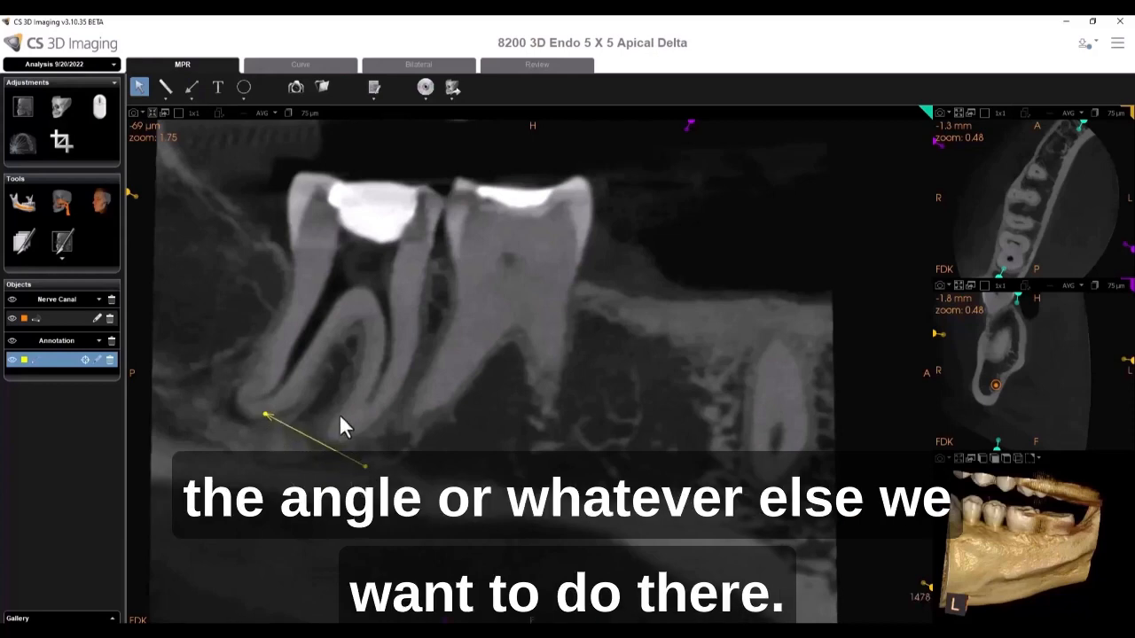
- Add the text note "apical delta" just below the arrow
left_click(218, 87)
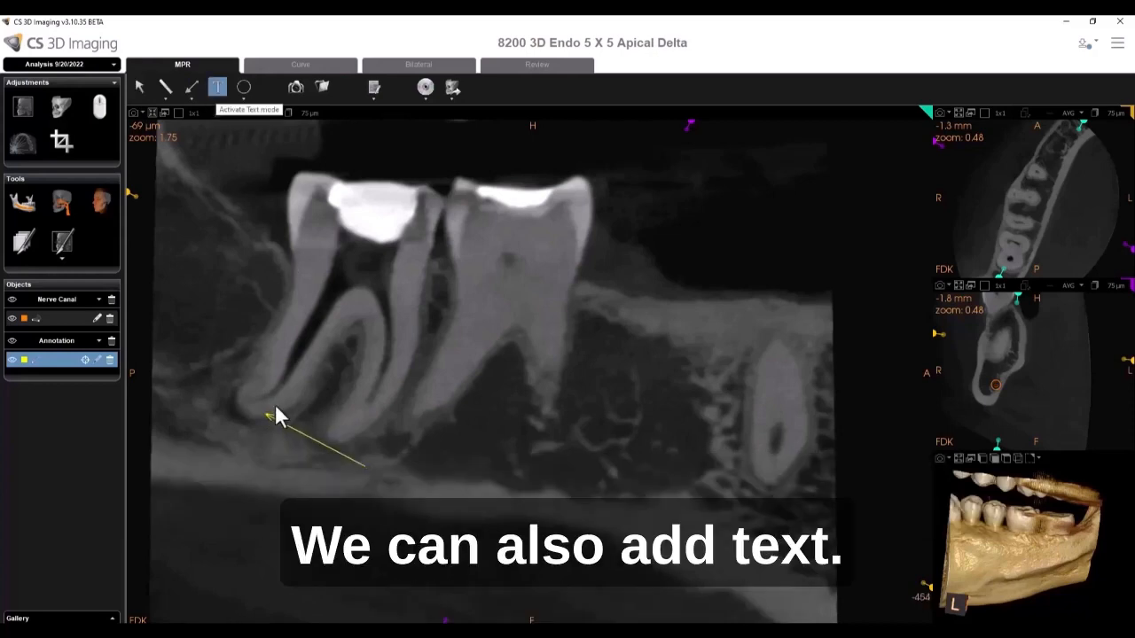
left_click(234, 462)
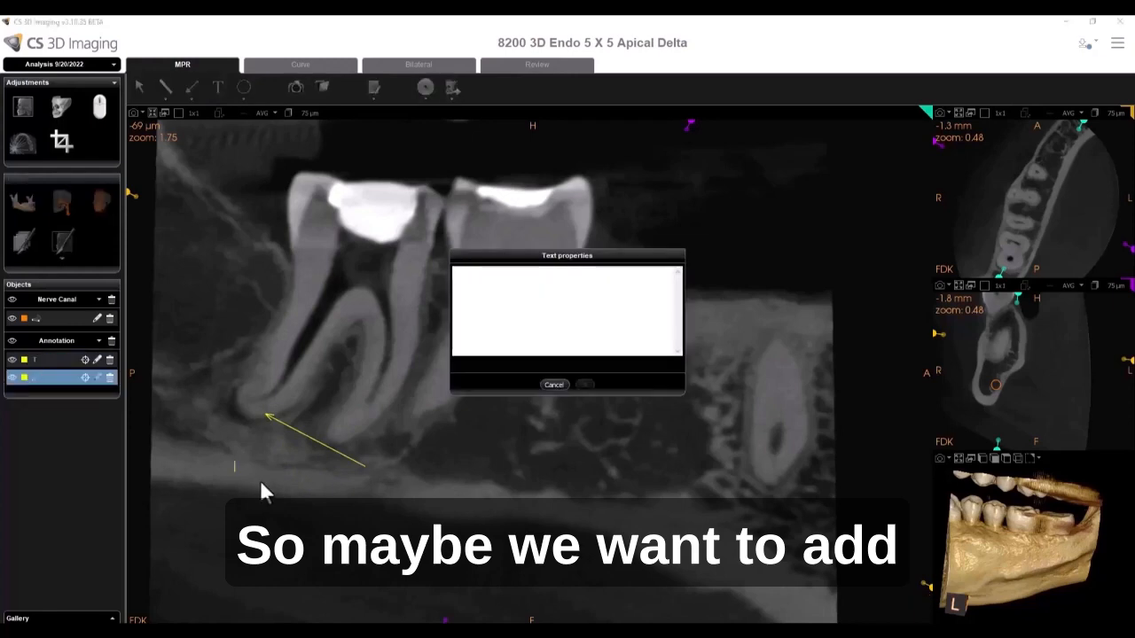
type("apica")
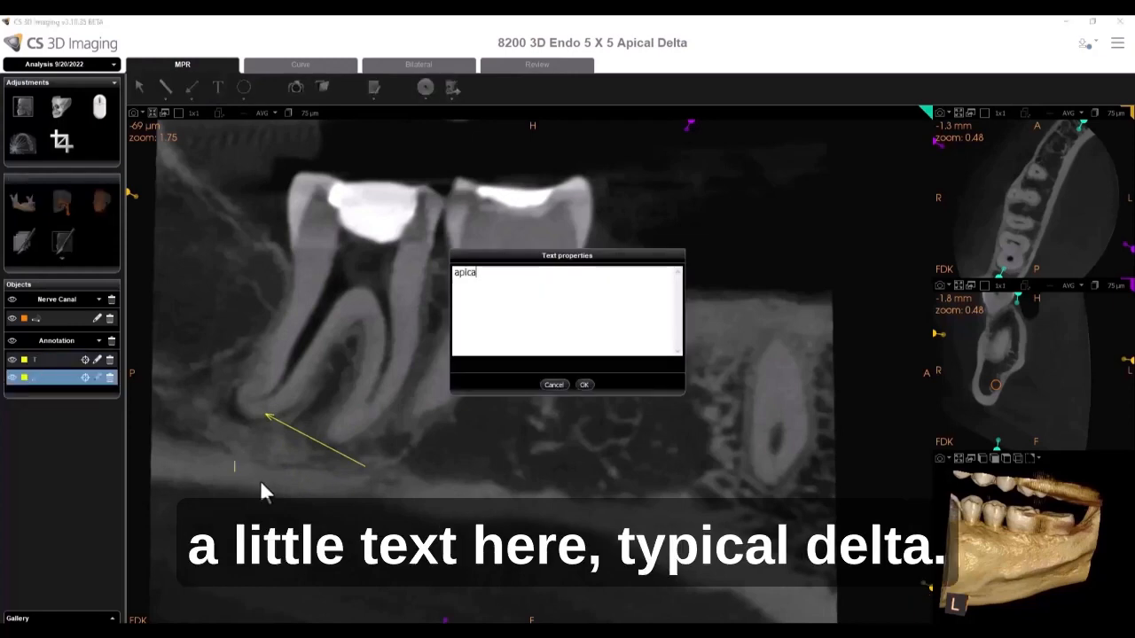
type("l delta")
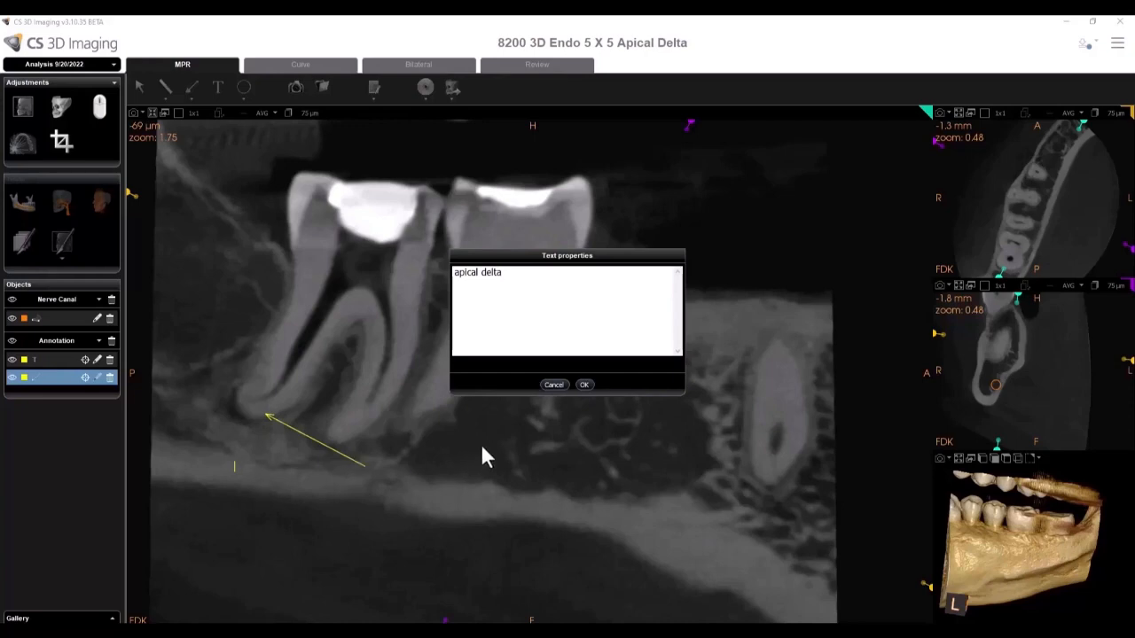
left_click(584, 384)
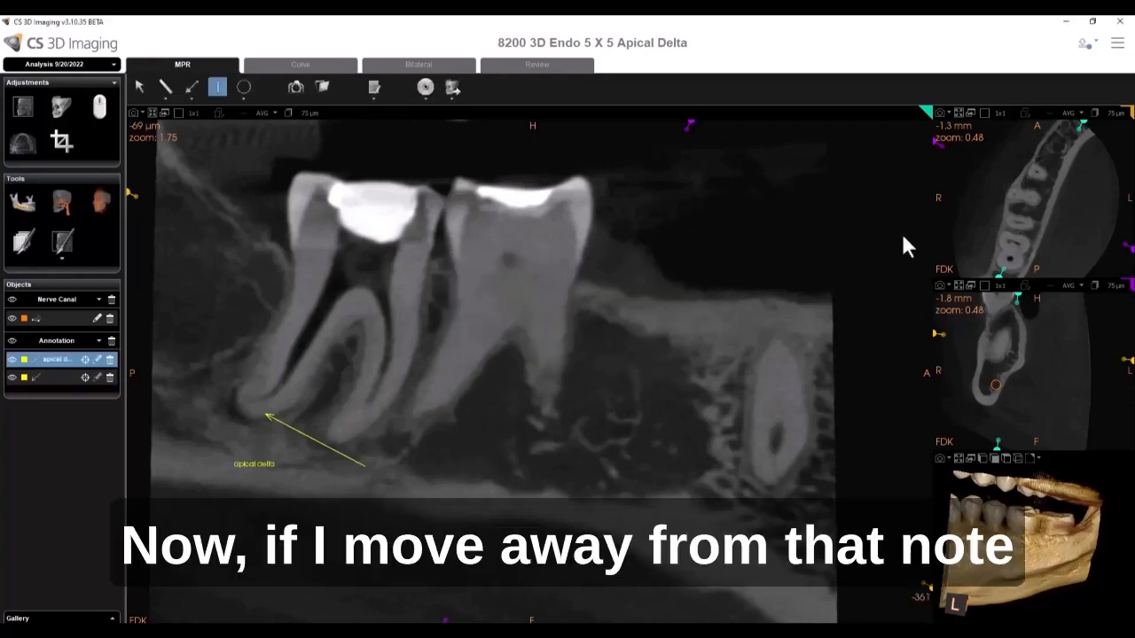
- Move to another slice, then use center on annotation to jump back to the text note and to the arrow
left_click_drag(1082, 126, 1055, 126)
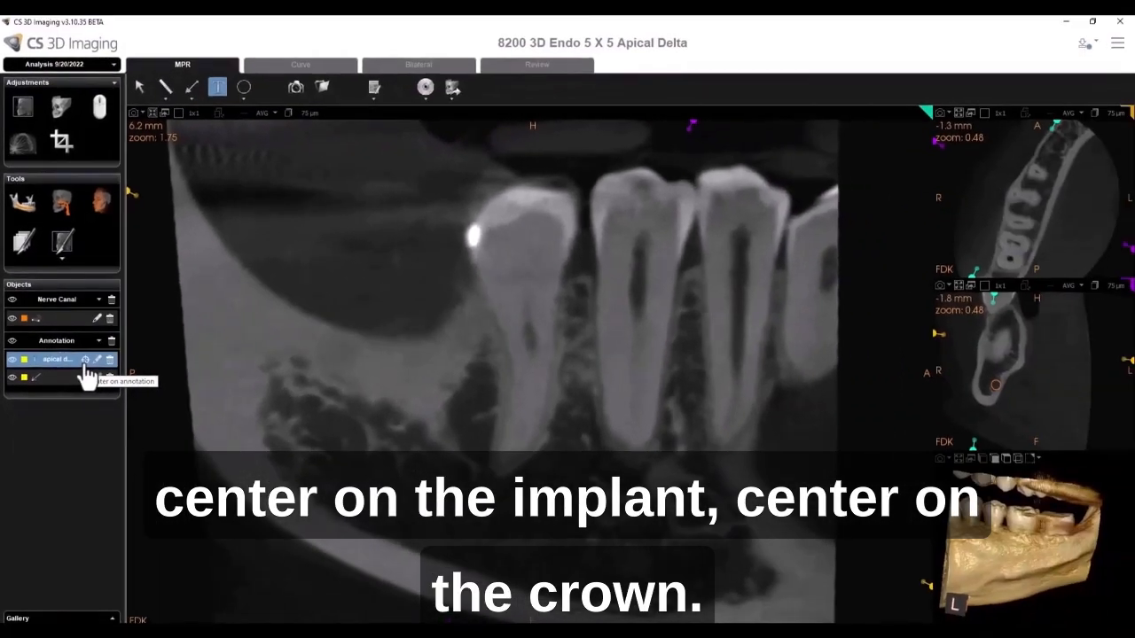
left_click(85, 361)
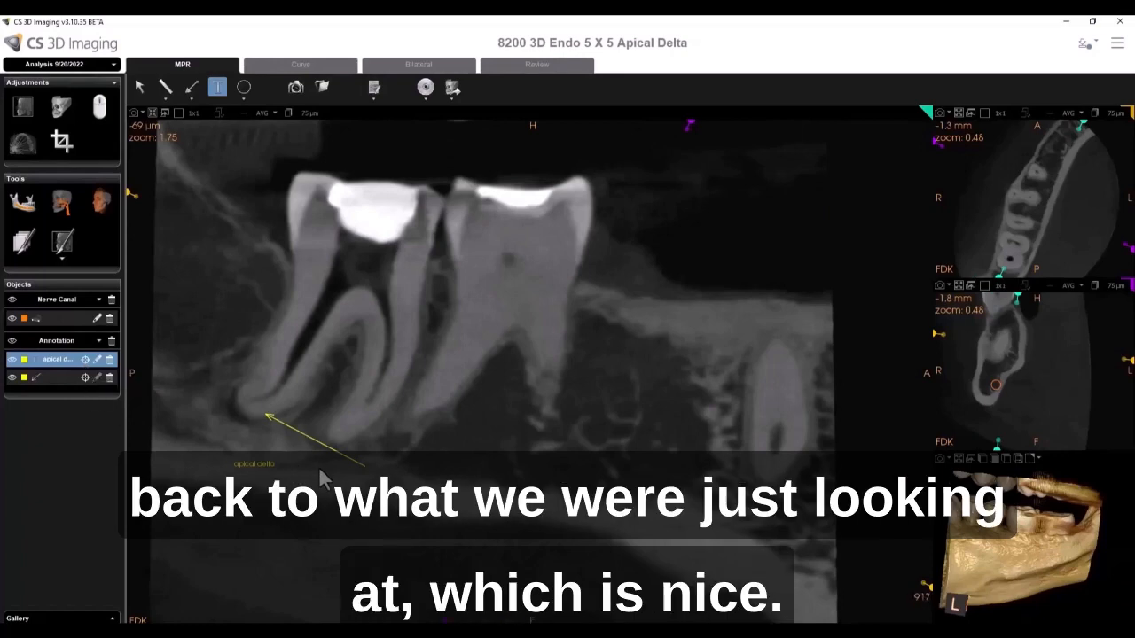
scroll(319, 482, "down", 5)
scroll(321, 495, "up", 4)
scroll(317, 489, "down", 2)
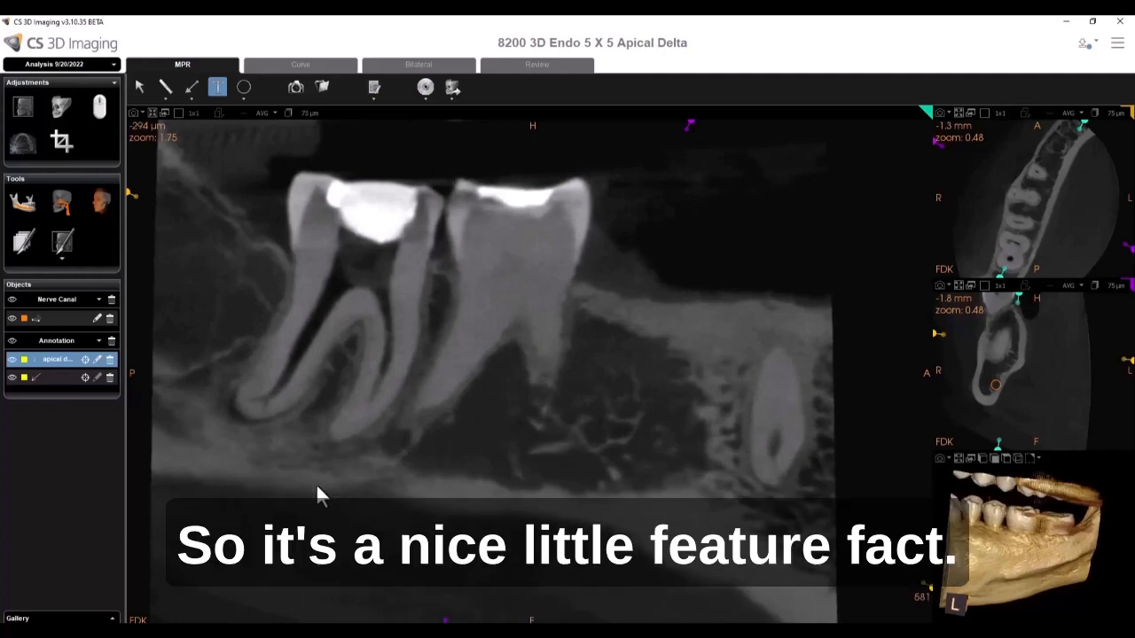
left_click(85, 378)
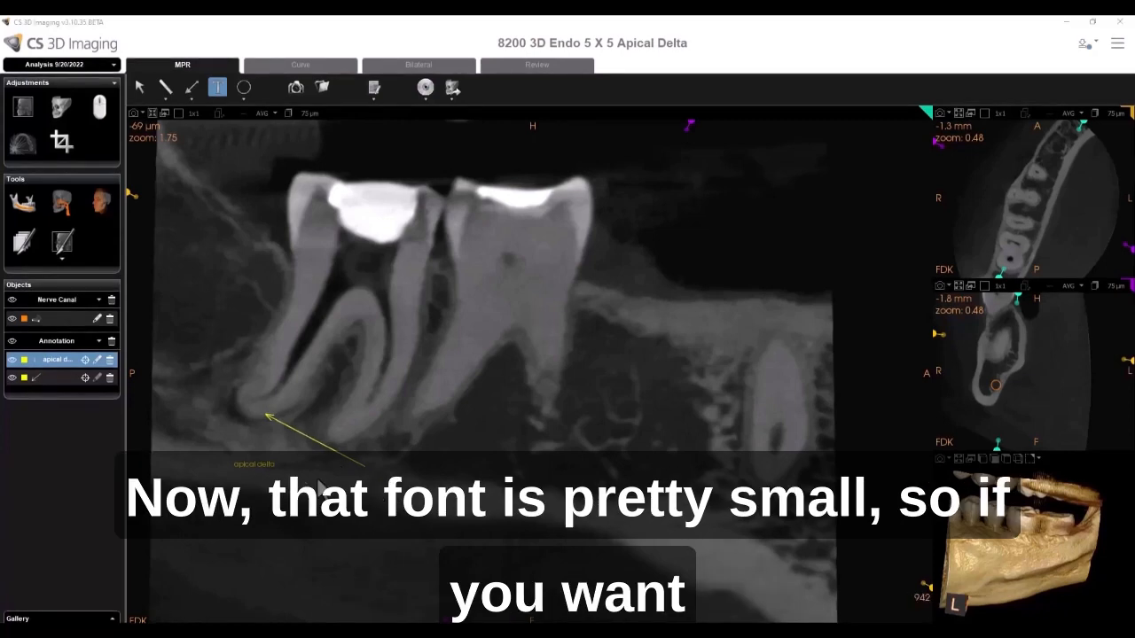
- Set the annotation font size to 20 pt in the Annotations preferences and save
left_click(1119, 46)
left_click(1058, 103)
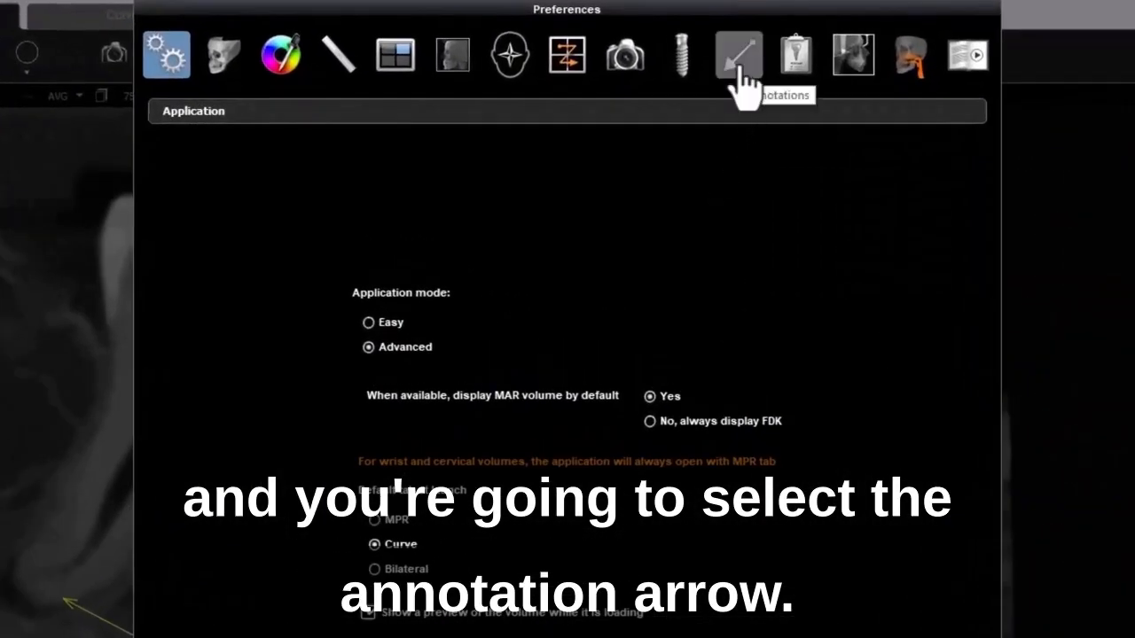
left_click(739, 67)
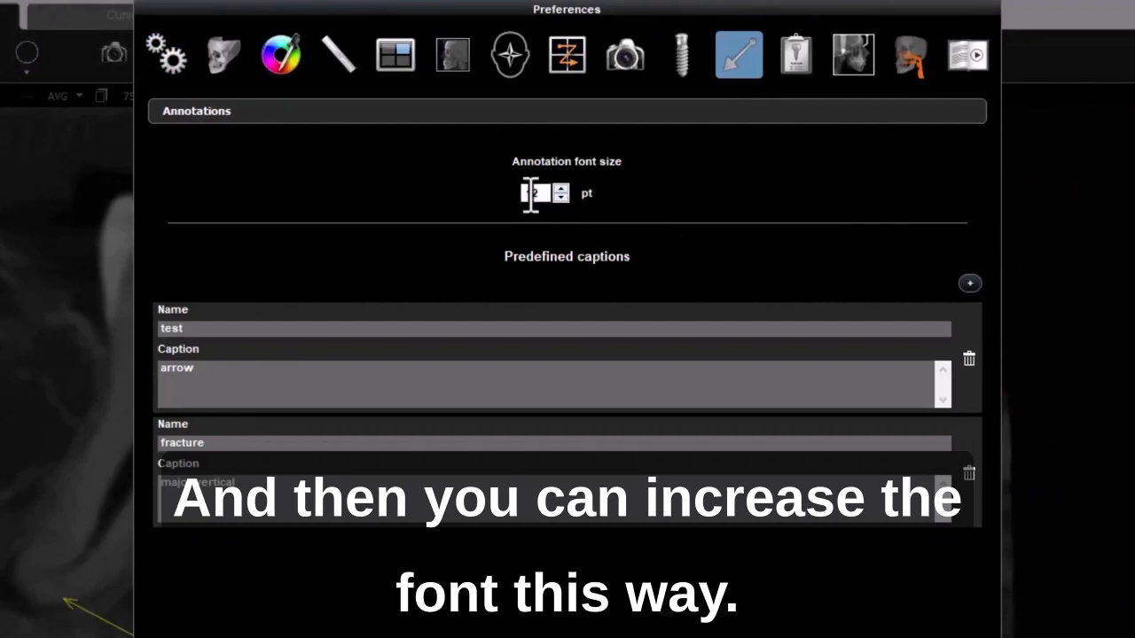
left_click_drag(530, 194, 557, 190)
type("20")
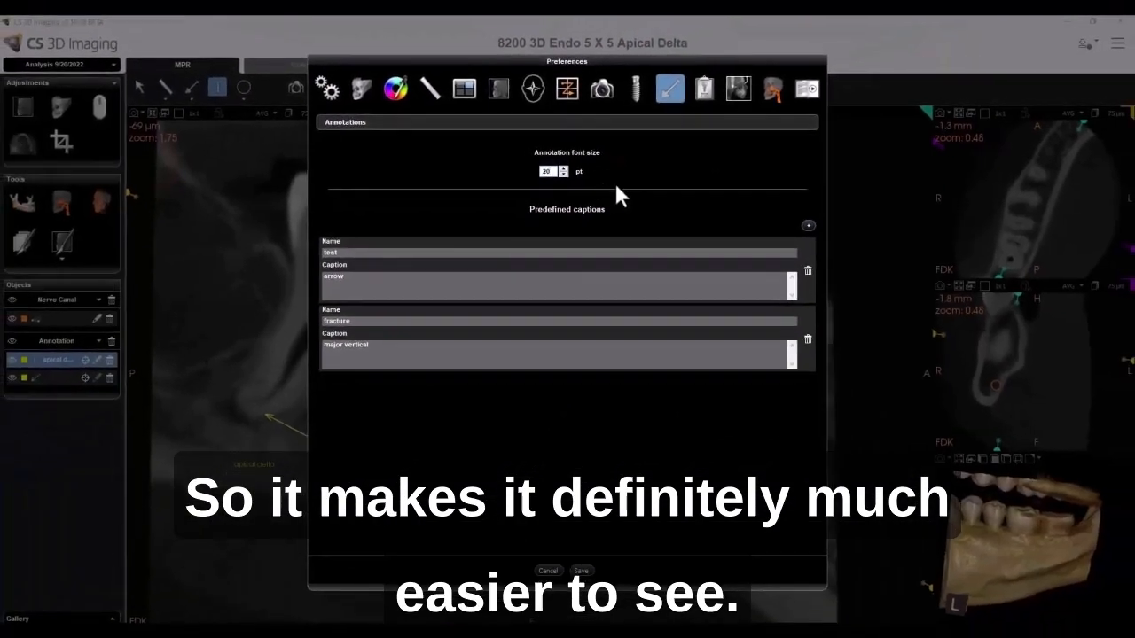
left_click(581, 571)
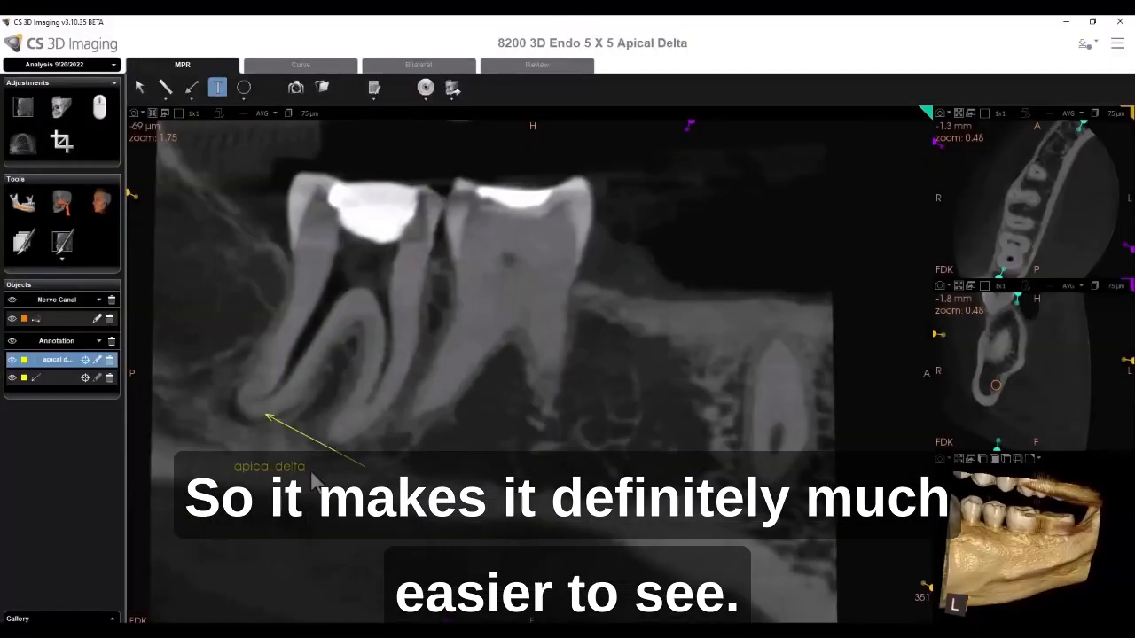
- Draw a freehand line outlining the lesion area beneath the roots
left_click(245, 101)
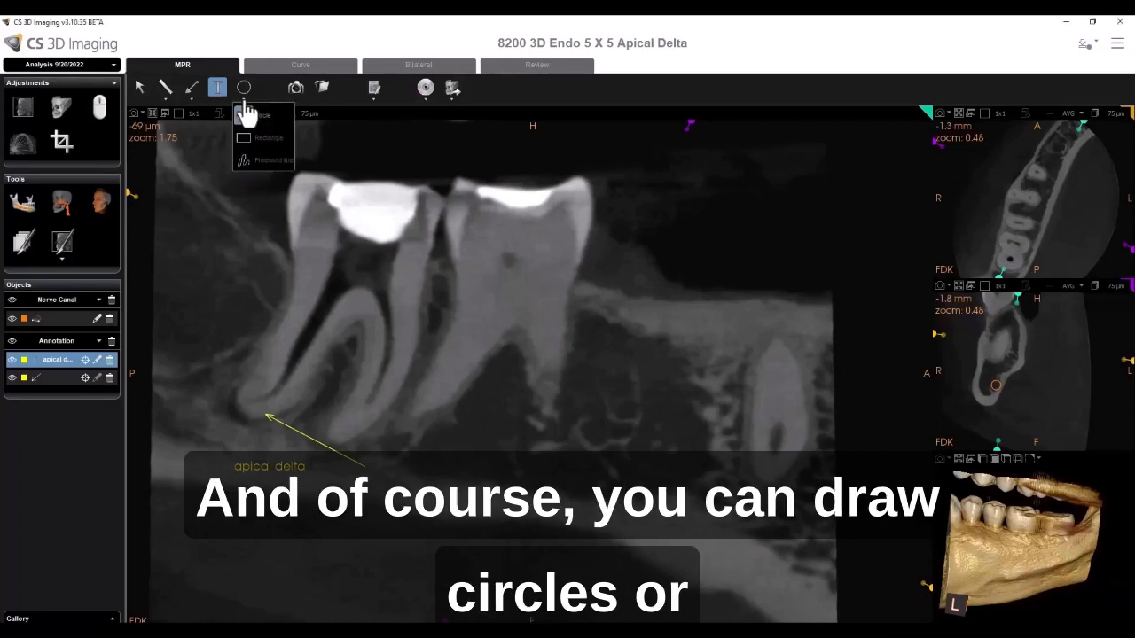
left_click(243, 157)
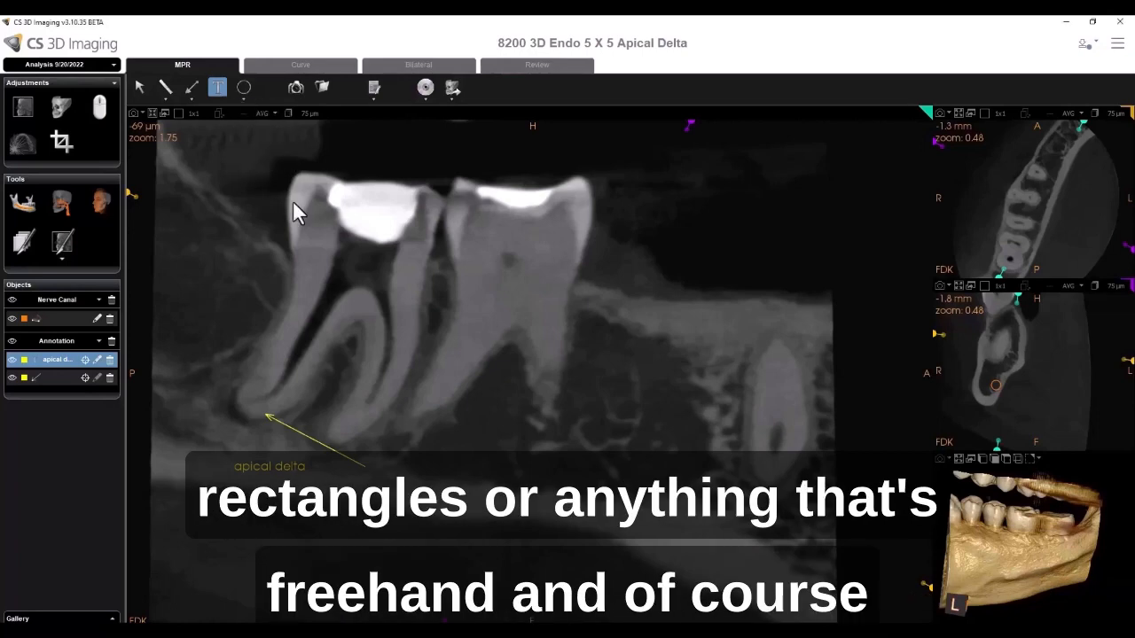
left_click_drag(364, 352, 427, 356)
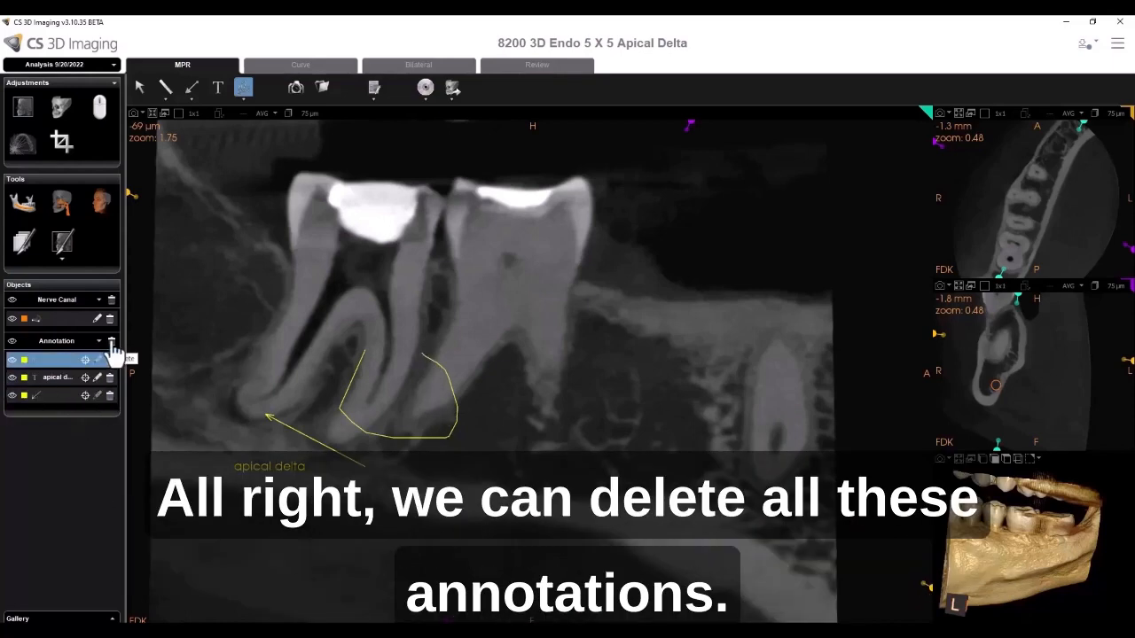
- Delete all annotations and confirm the deletion
left_click(110, 345)
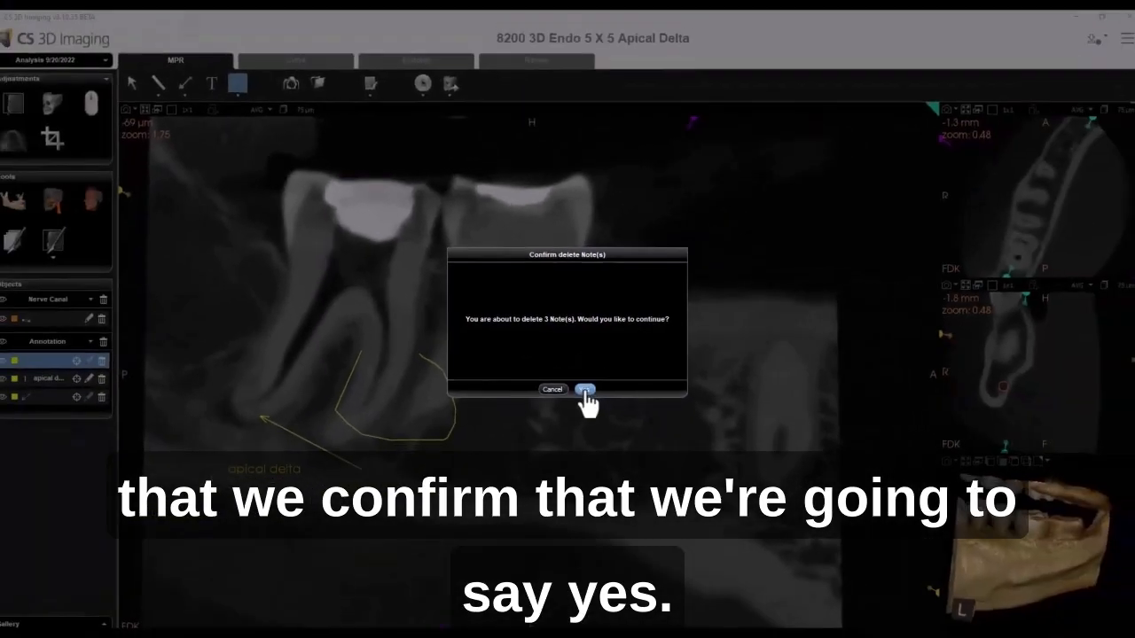
left_click(590, 413)
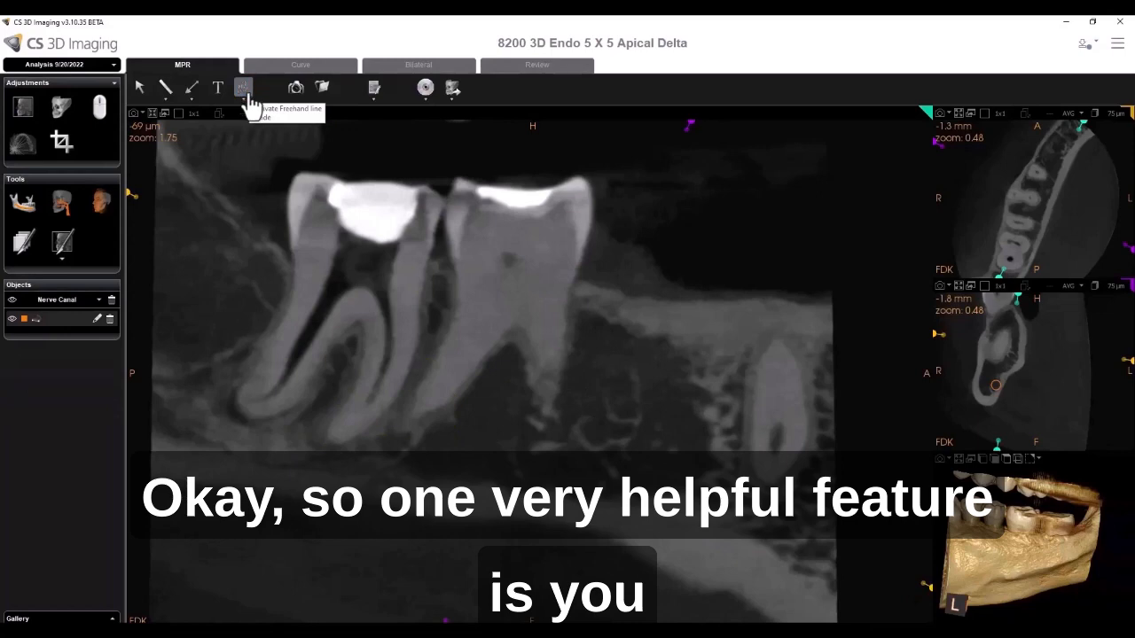
- Draw a line measurement of about 2.4 mm near the mesial root apex with the Measure tool
left_click(165, 87)
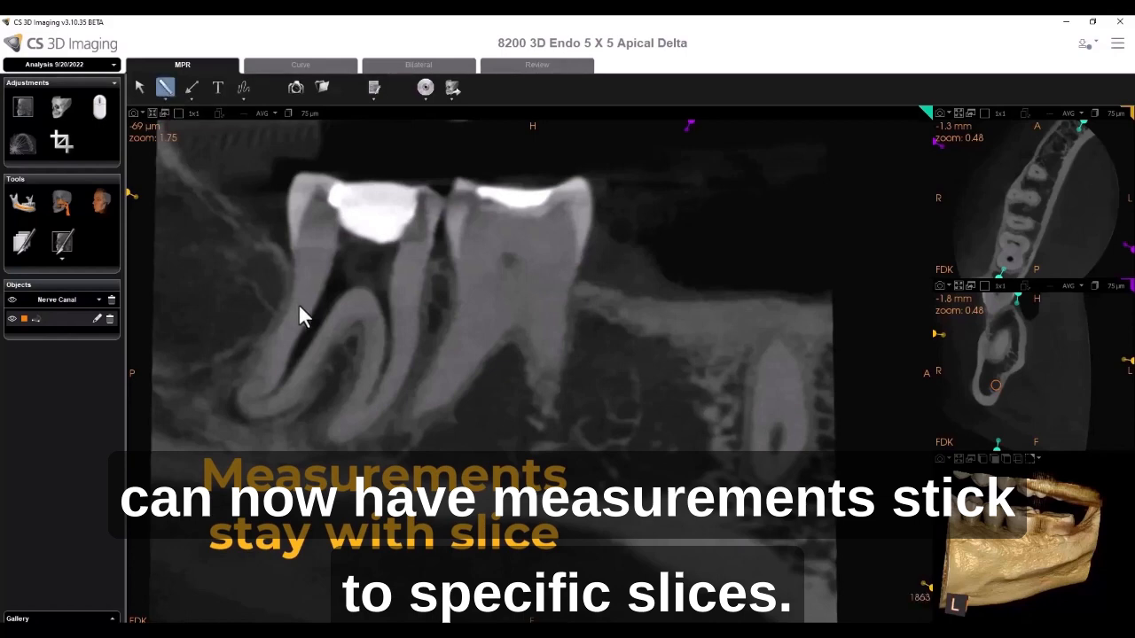
left_click_drag(238, 396, 262, 415)
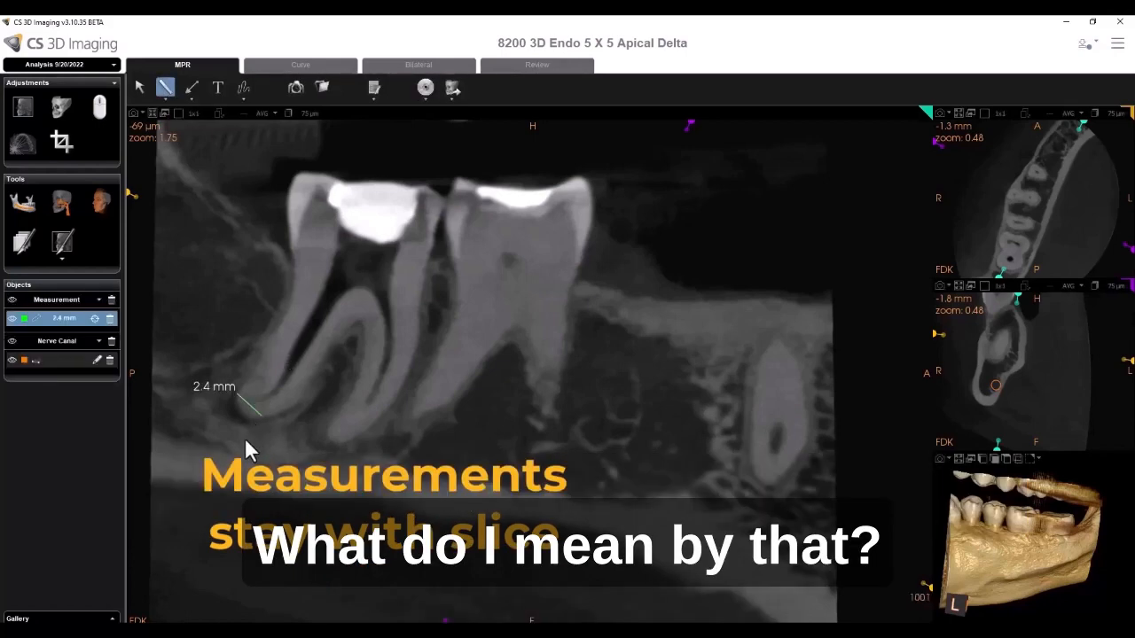
- Set measurements and notes to be attached to Volume in the Measurement preferences and save
left_click(1118, 43)
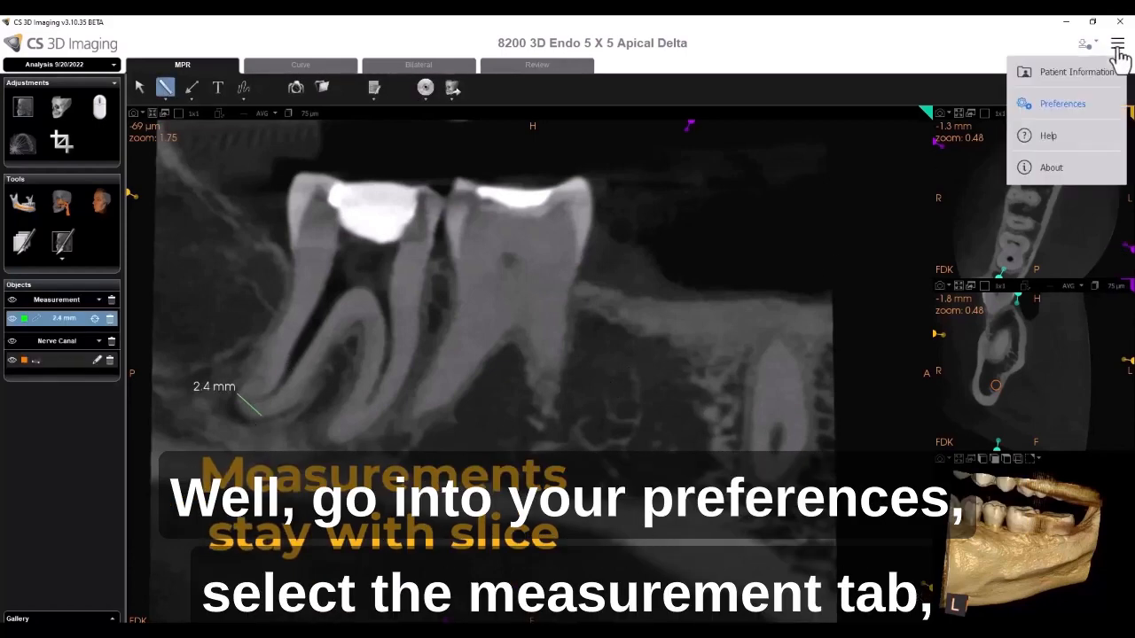
left_click(1061, 103)
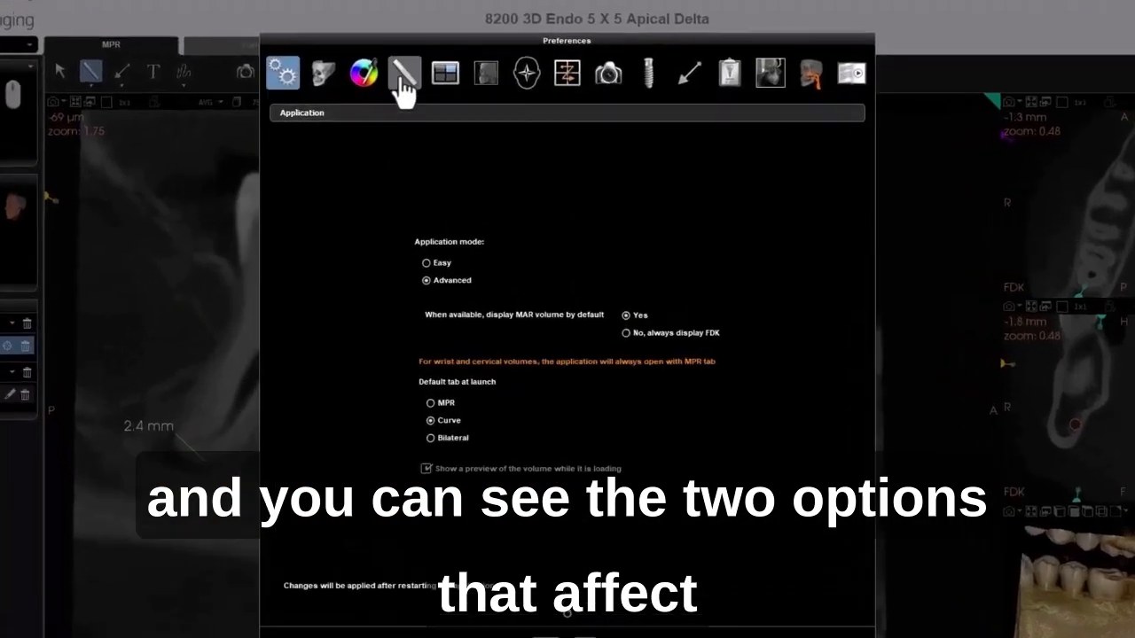
left_click(403, 78)
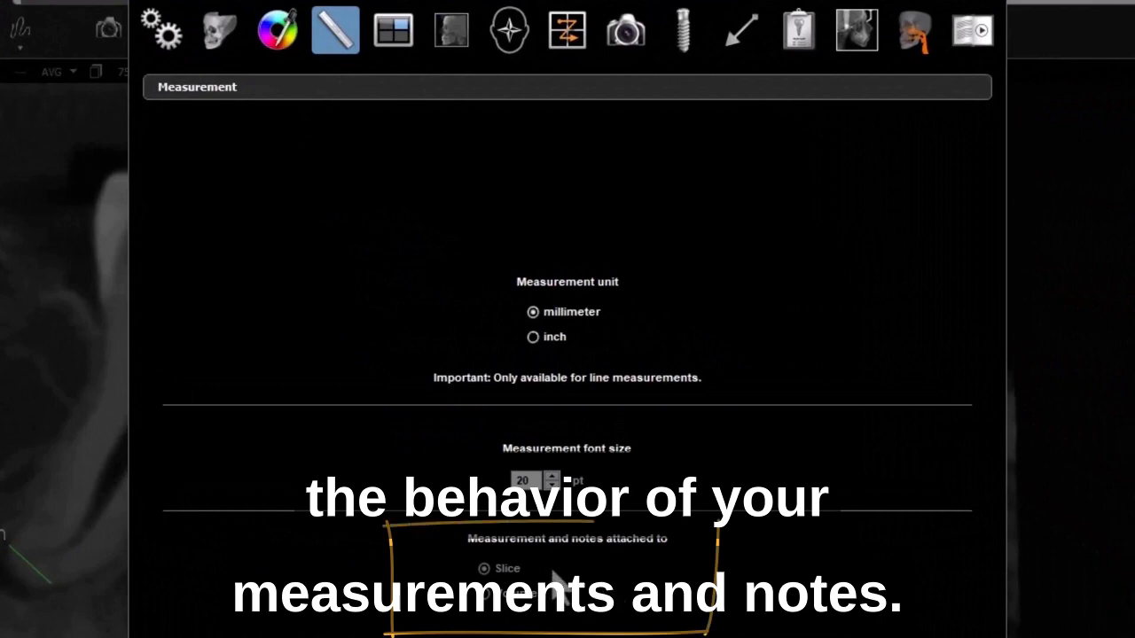
left_click(485, 595)
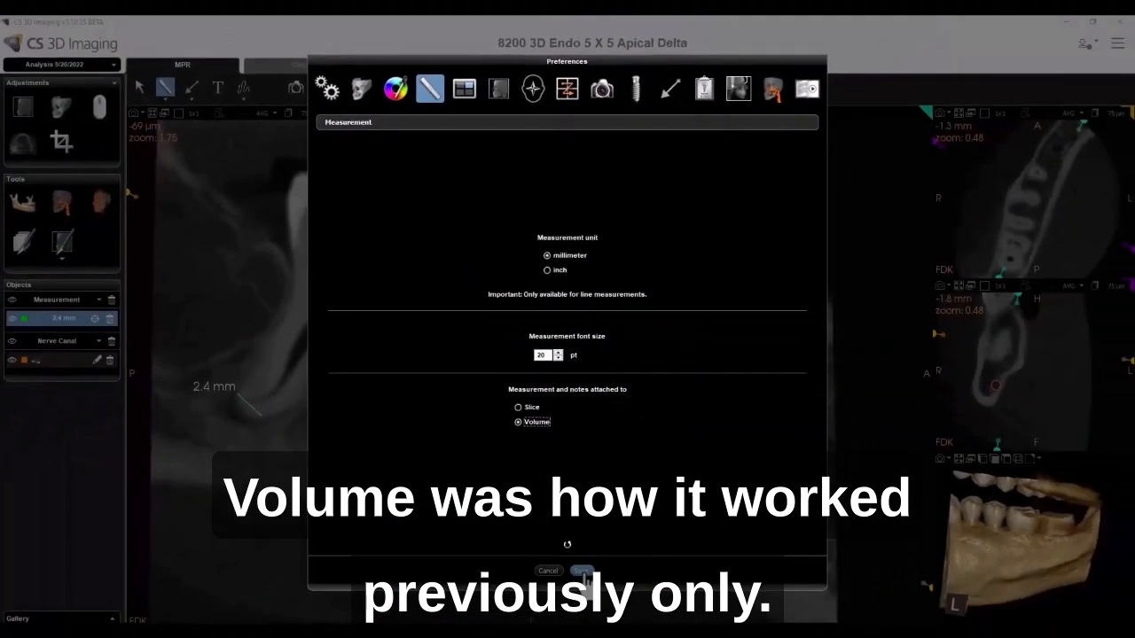
left_click(584, 572)
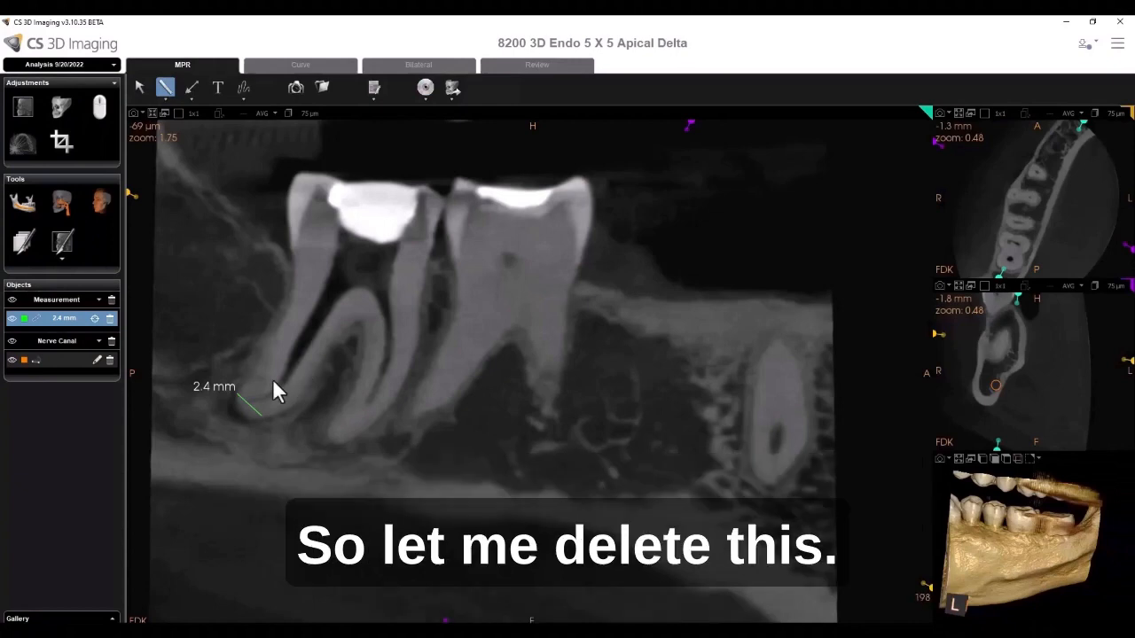
- Delete the 2.4 mm measurement and confirm the deletion
left_click(110, 320)
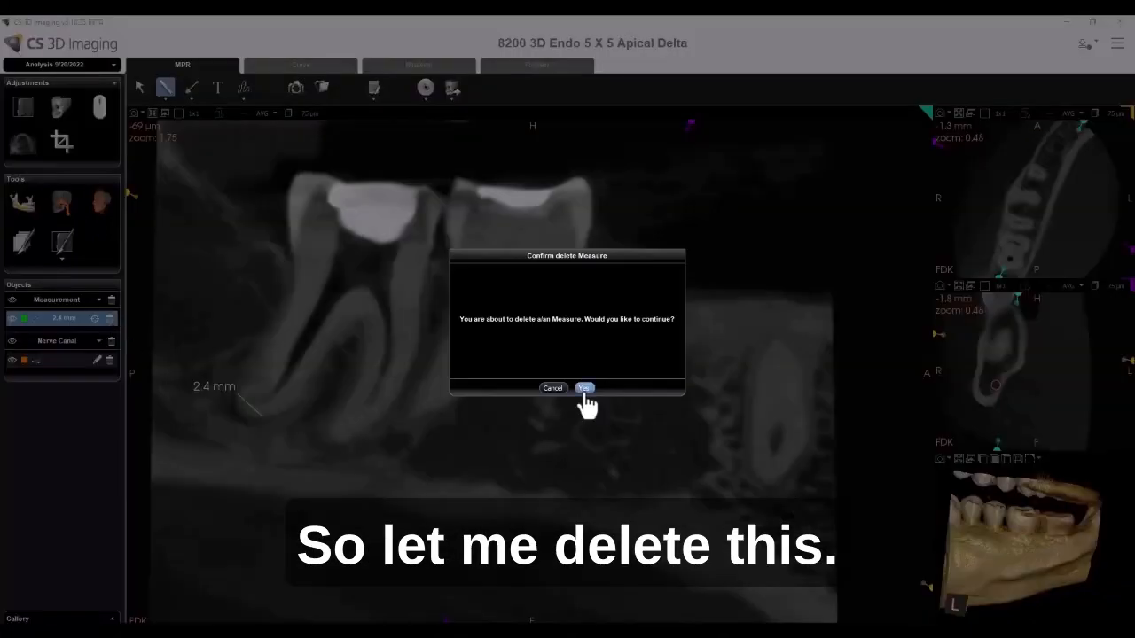
left_click(584, 388)
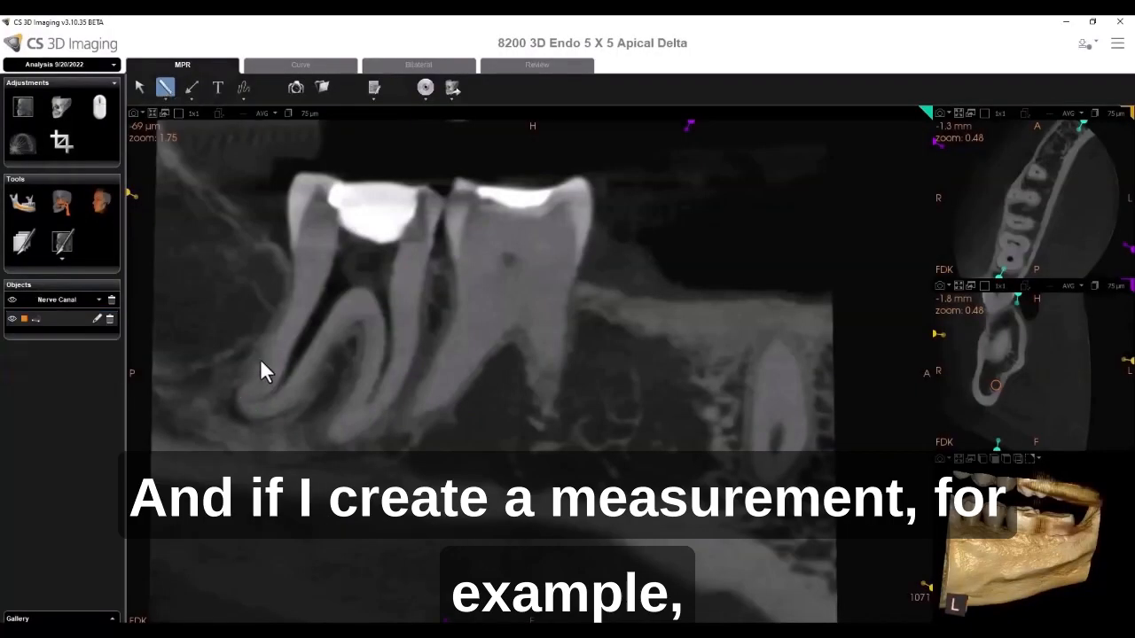
- Draw a line measurement of about 3.7 mm near the mesial root, and scroll through neighbouring slices and back
left_click_drag(261, 362, 302, 400)
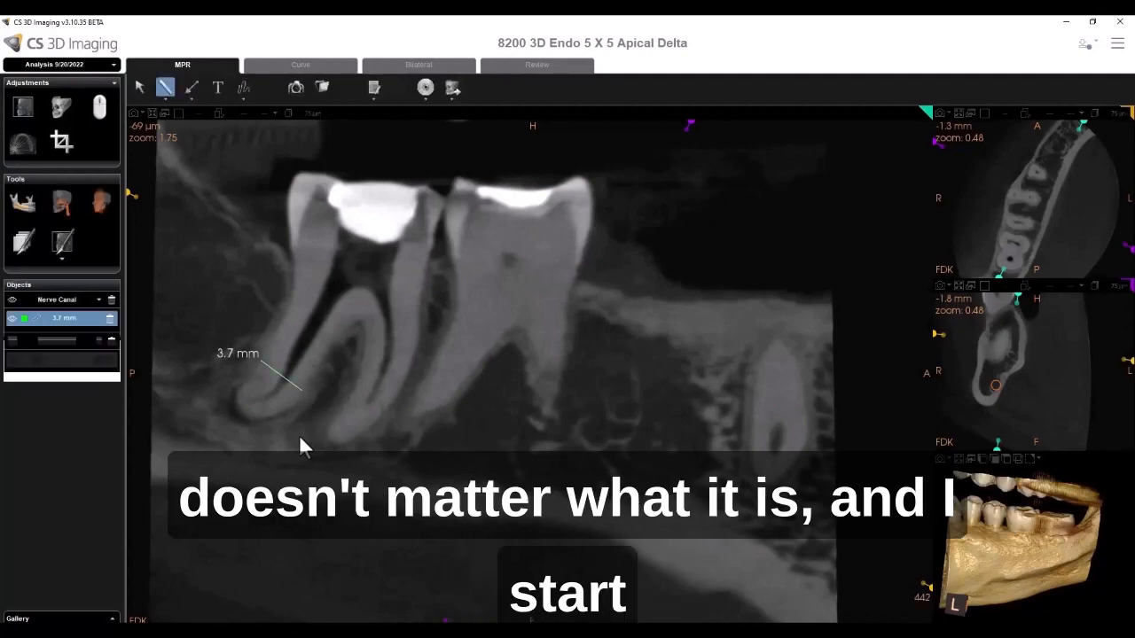
scroll(352, 453, "down", 10)
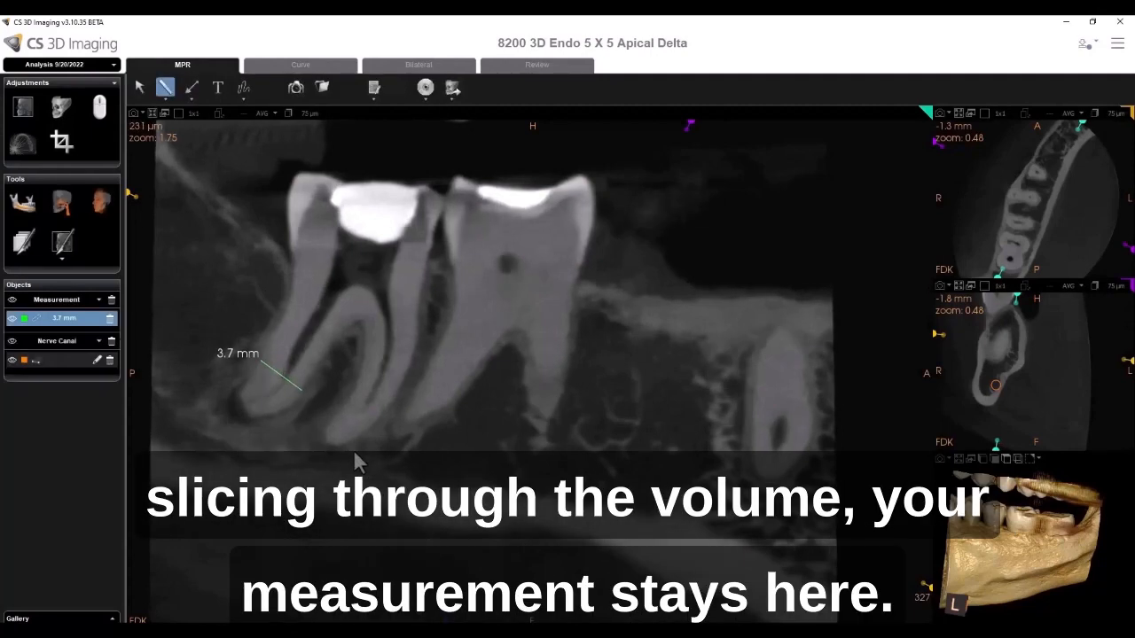
scroll(346, 447, "down", 1)
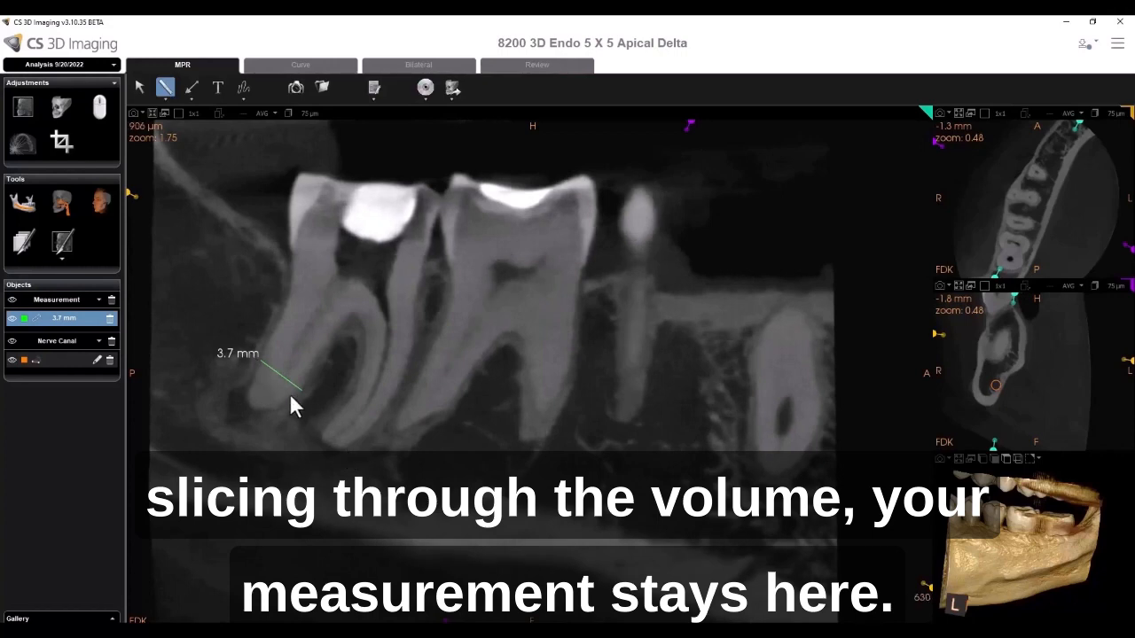
scroll(289, 395, "down", 4)
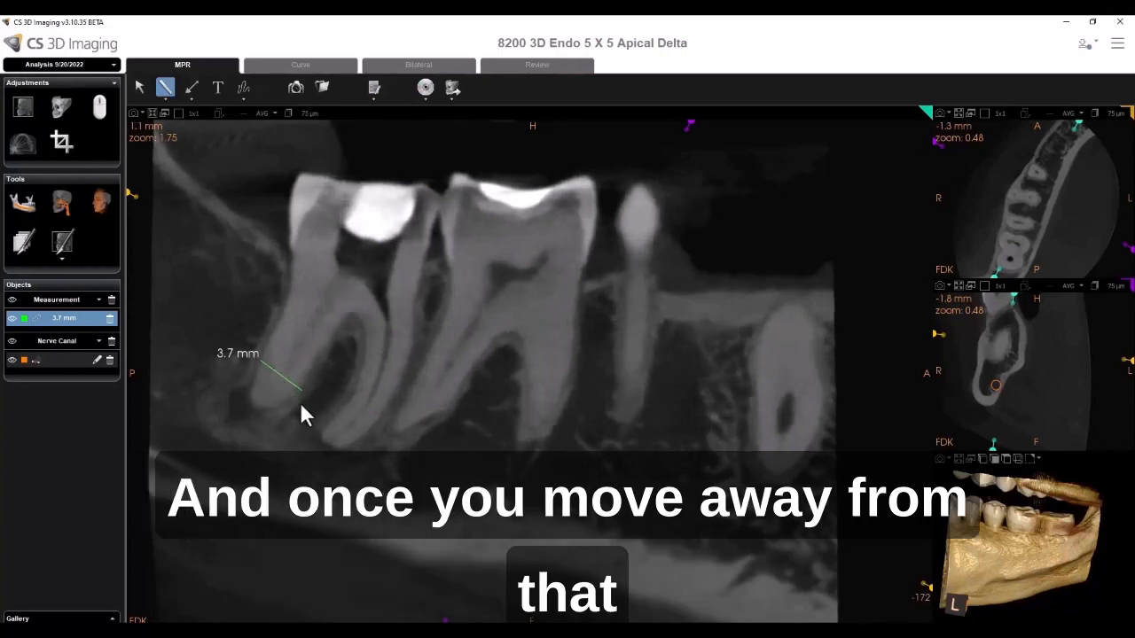
scroll(301, 412, "down", 3)
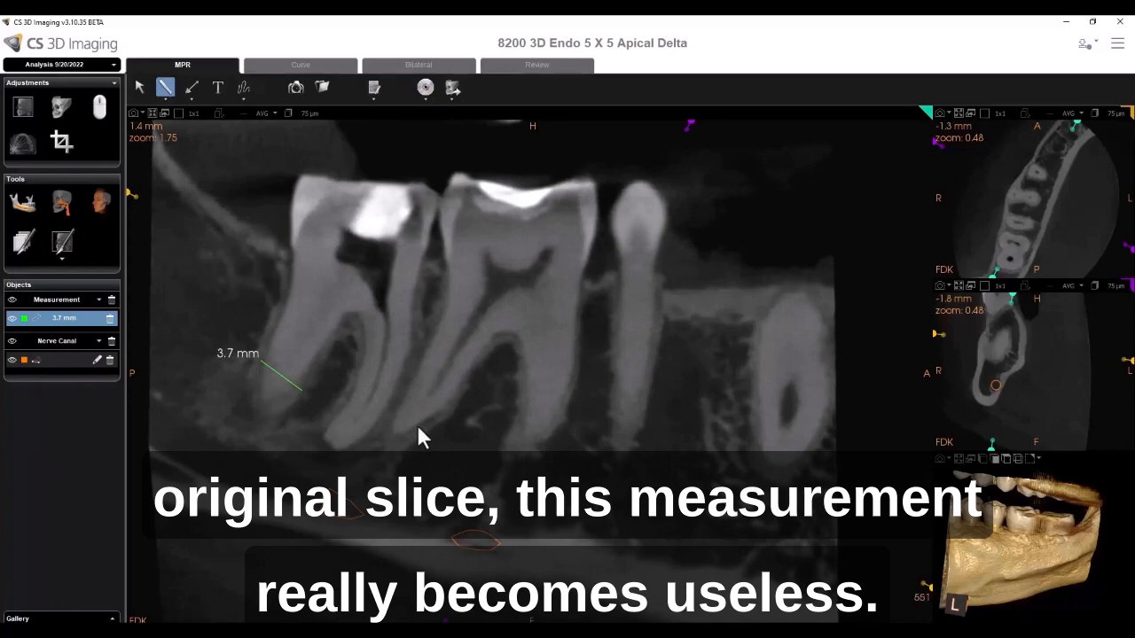
scroll(446, 461, "up", 12)
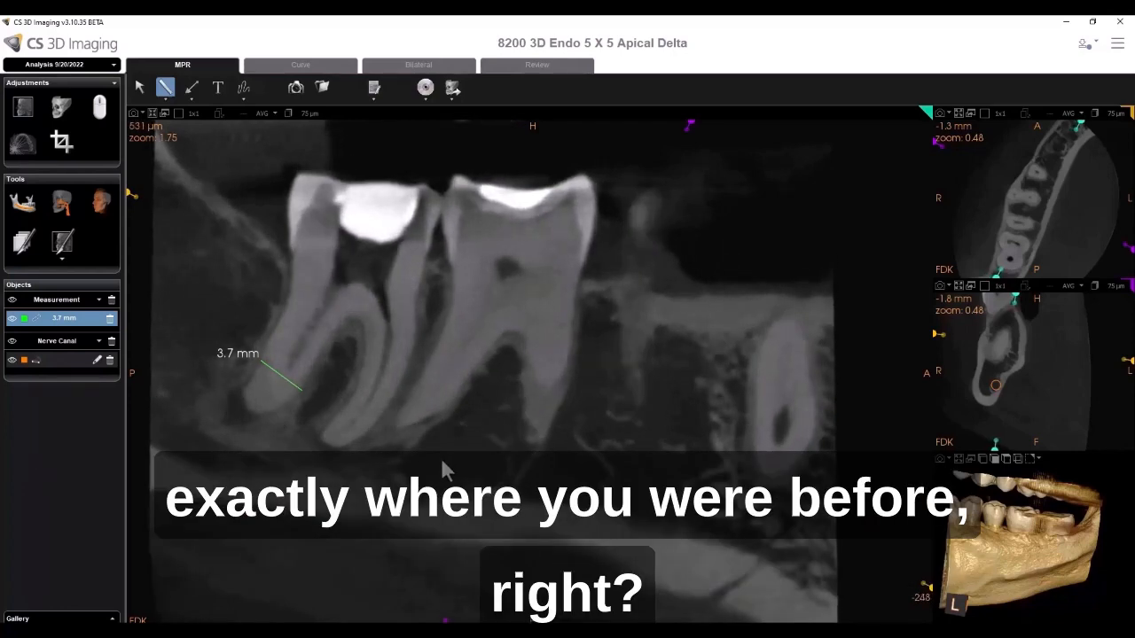
scroll(443, 459, "up", 5)
scroll(439, 461, "up", 3)
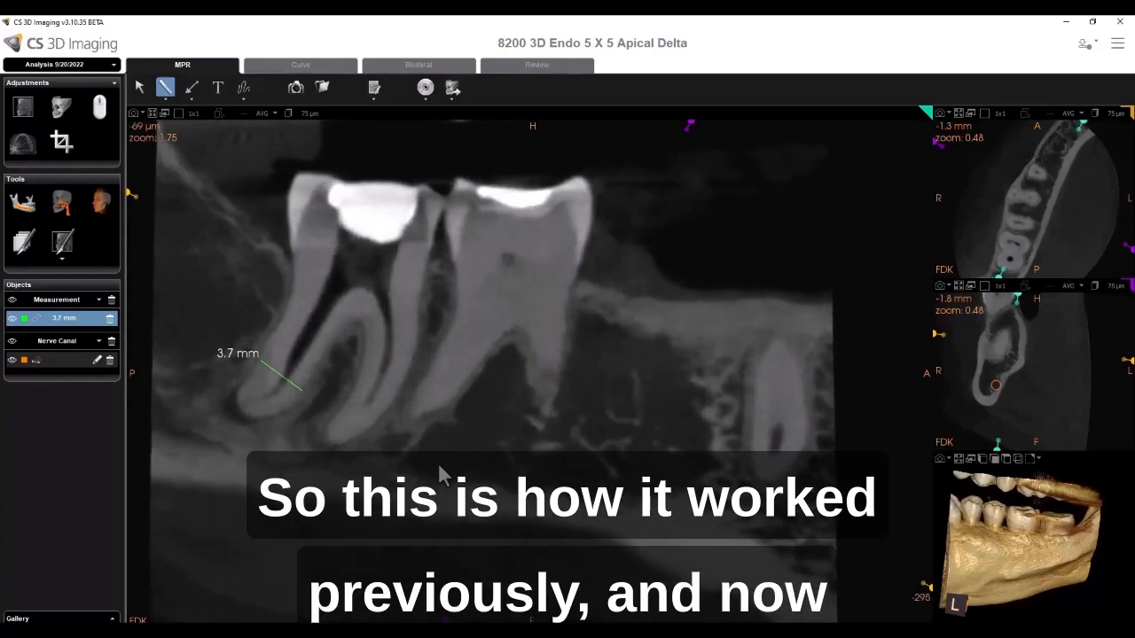
- Delete the 3.7 mm measurement and confirm the deletion
left_click(109, 319)
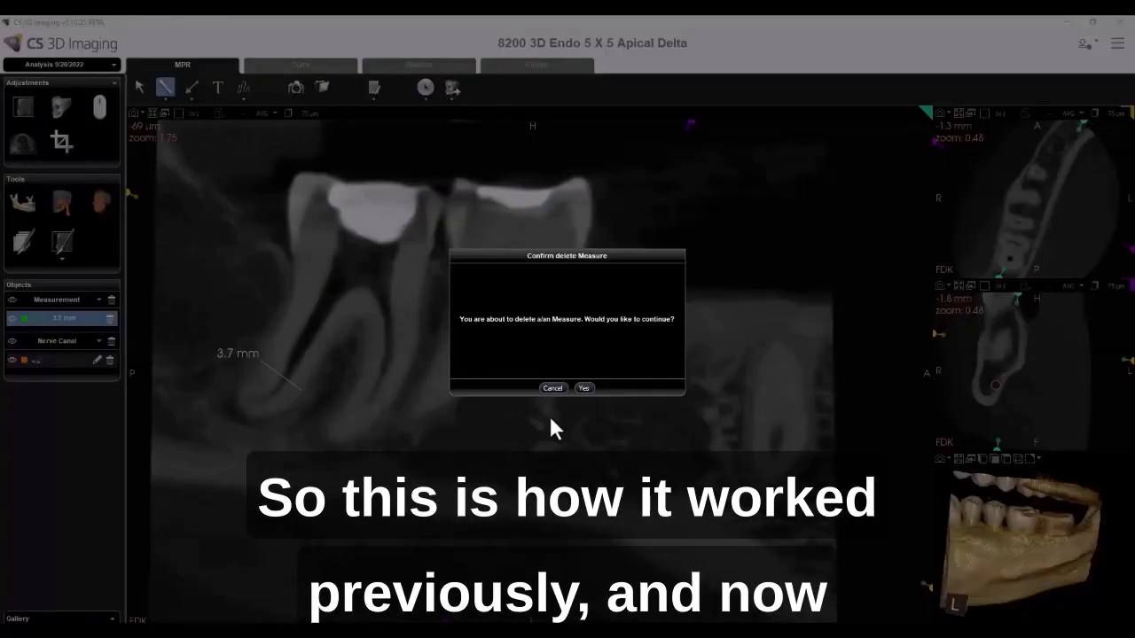
left_click(585, 386)
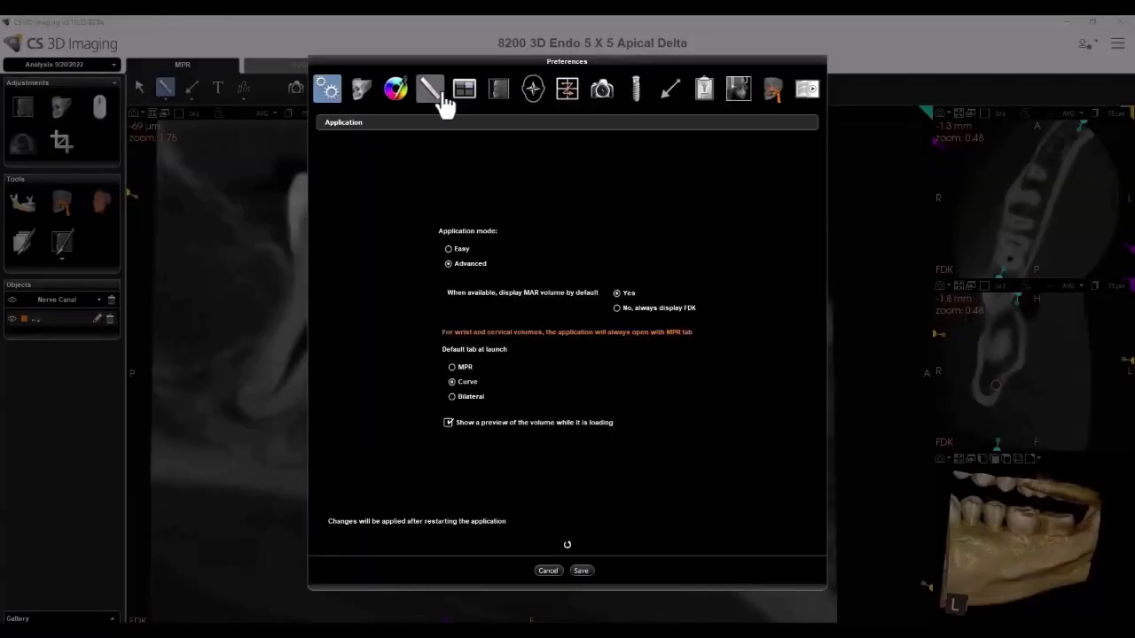
- Switch measurements and notes to be attached to Slice in the Measurement preferences and save
left_click(441, 97)
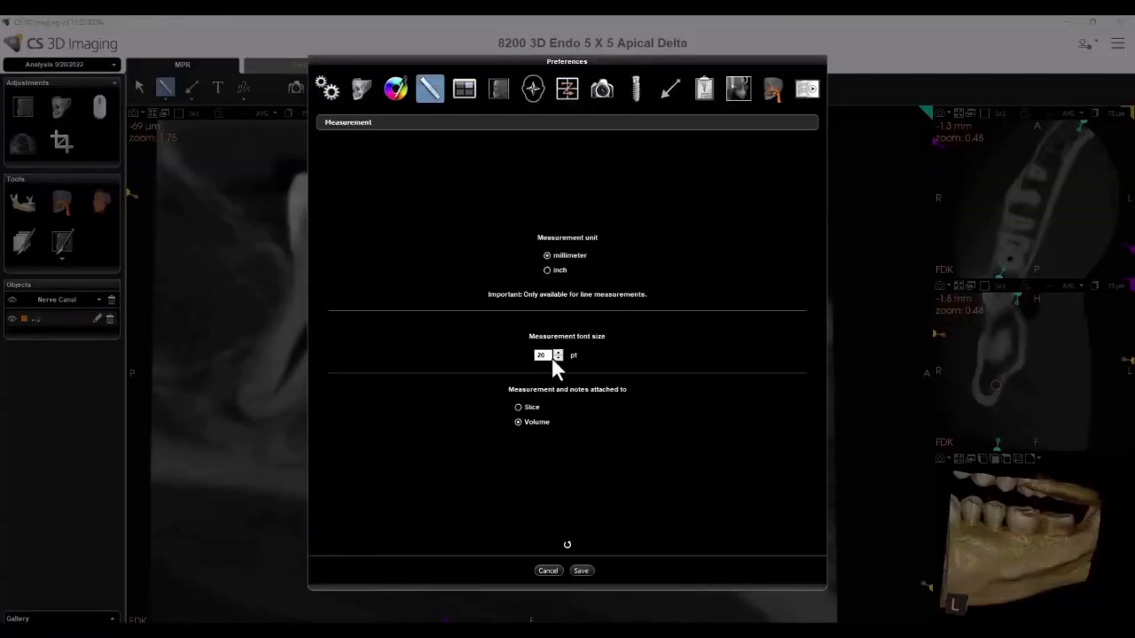
left_click(531, 407)
left_click(581, 571)
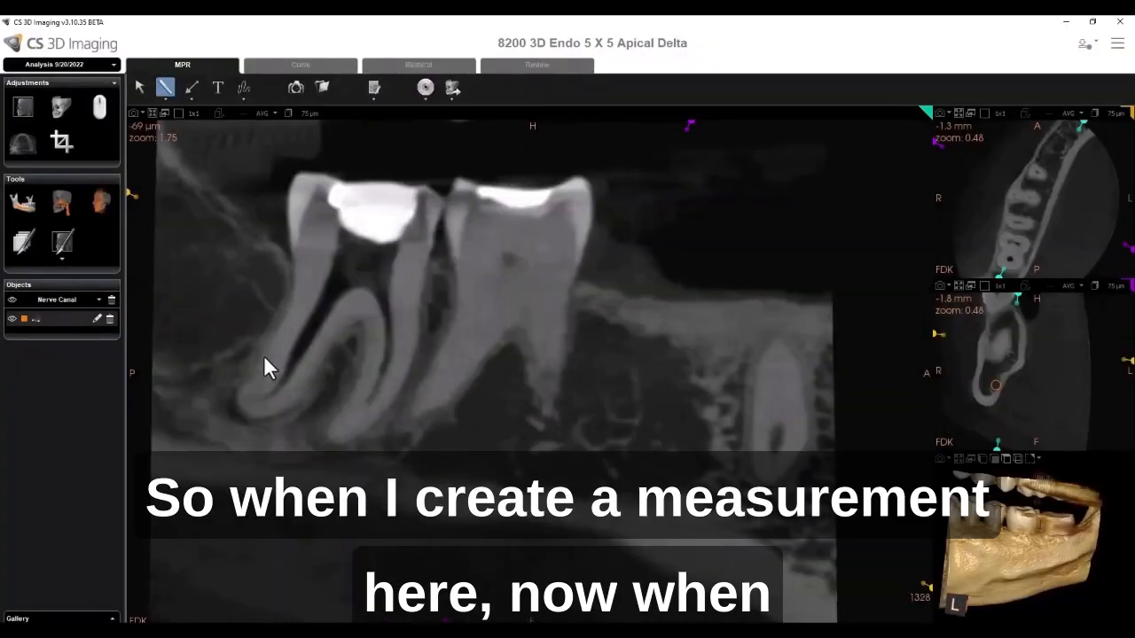
- Draw a measurement of about 4.0 mm near the mesial root, move to another slice, and center on the measurement to return
left_click_drag(264, 355, 305, 385)
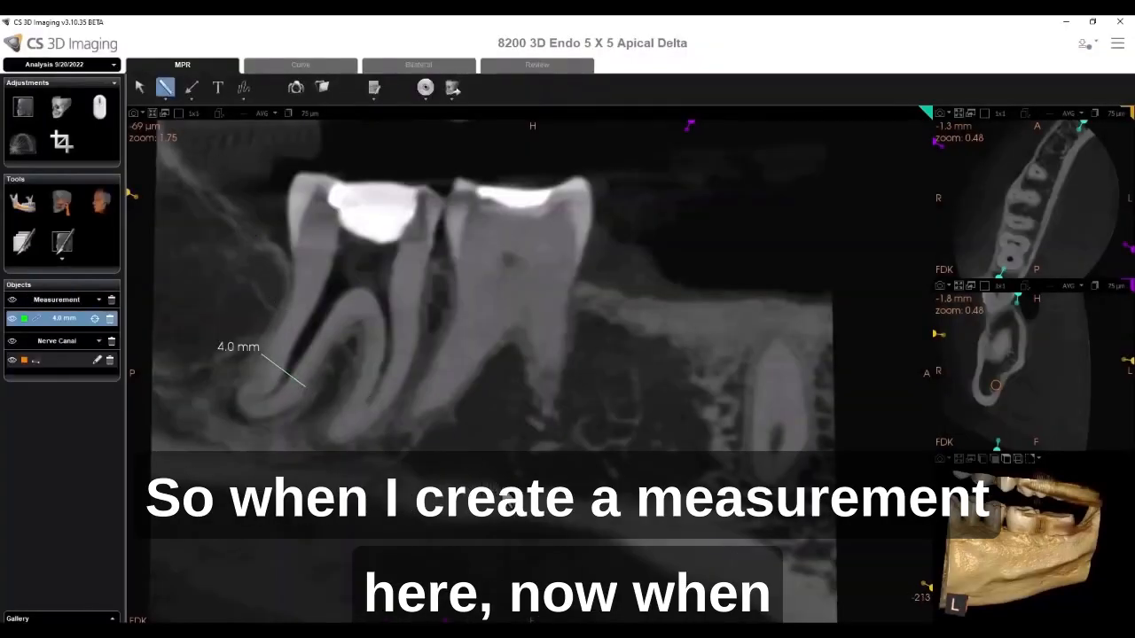
scroll(509, 493, "down", 7)
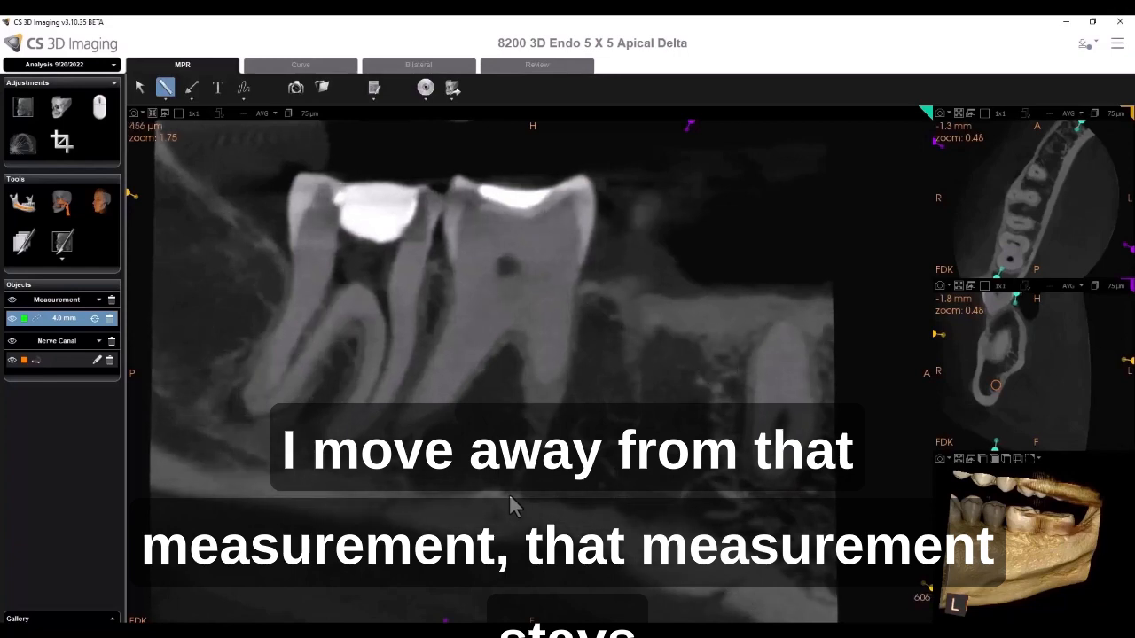
scroll(509, 493, "down", 9)
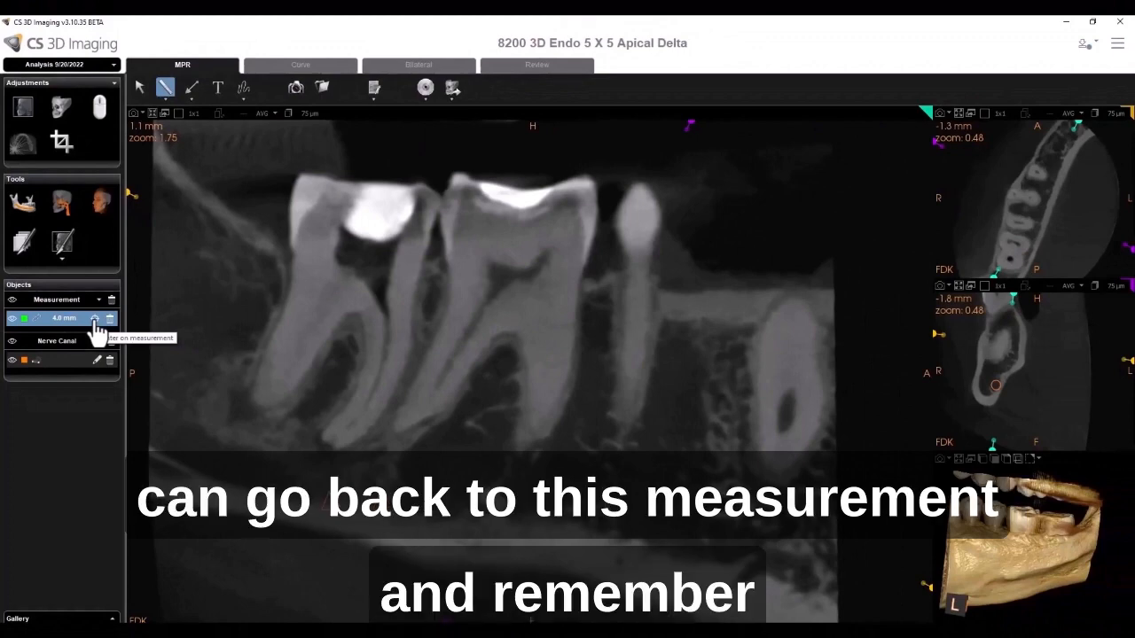
left_click(95, 321)
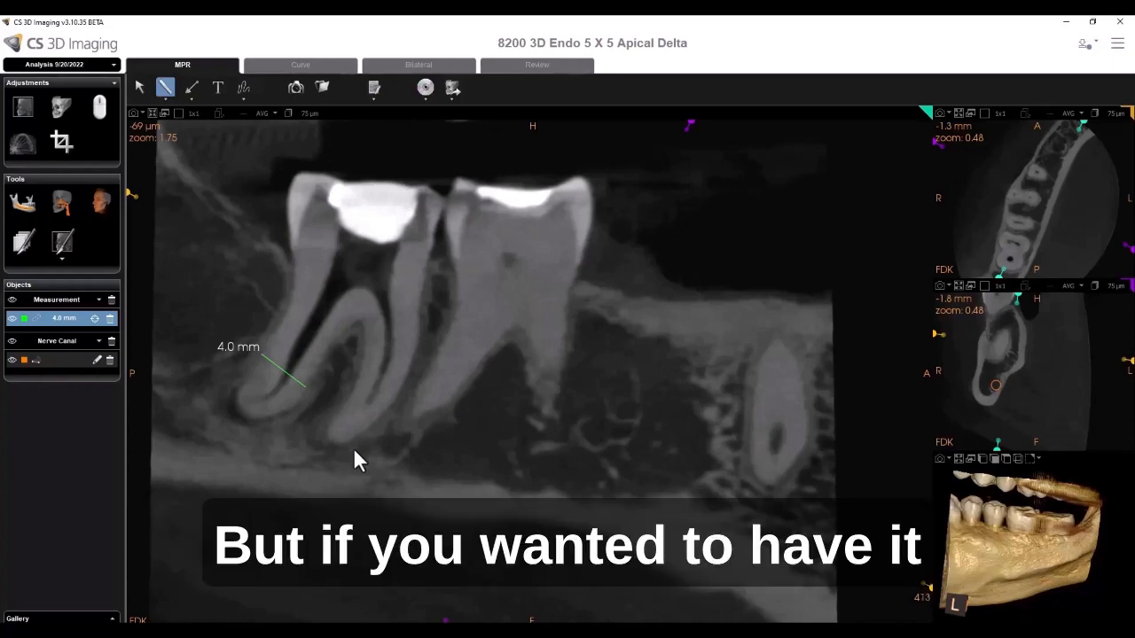
- Switch measurements and notes back to being attached to Volume in the Measurement preferences
left_click(1116, 45)
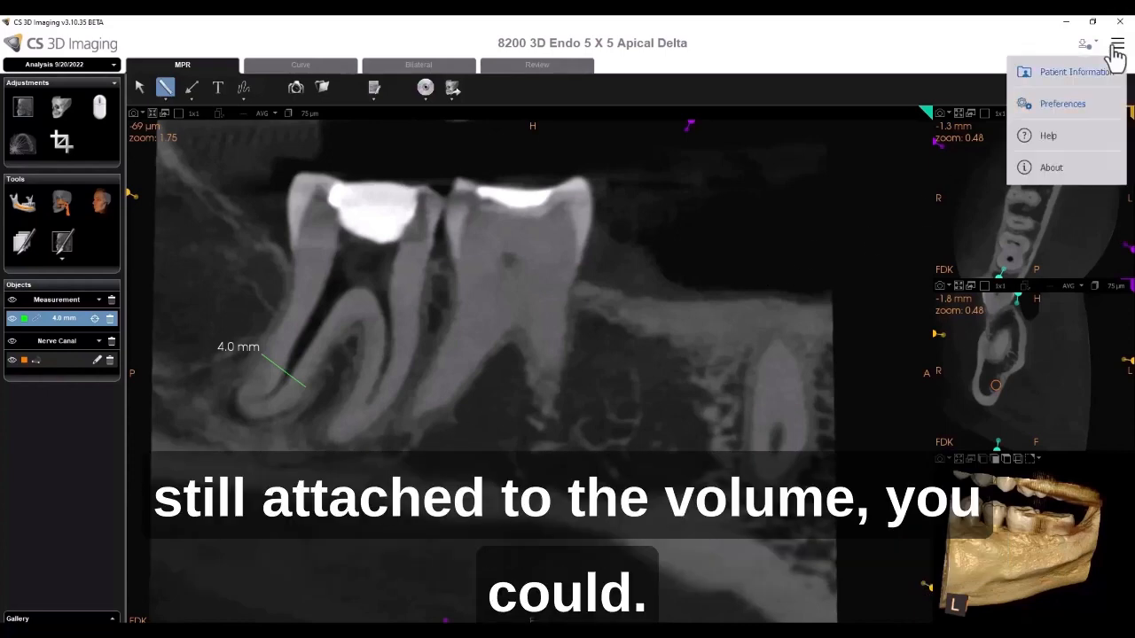
left_click(1057, 108)
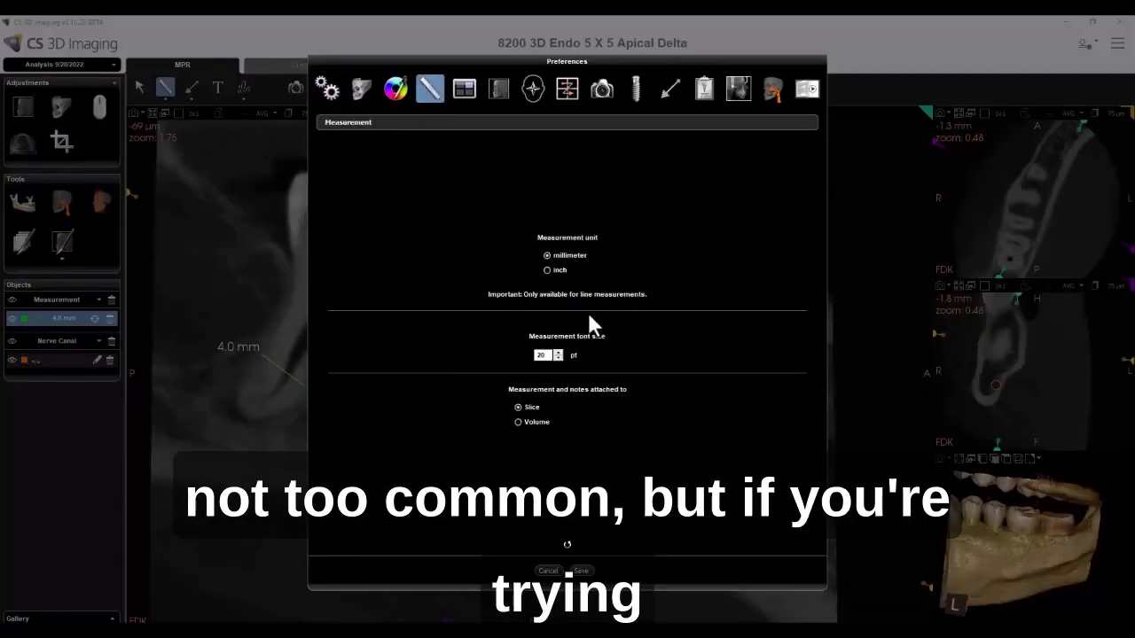
left_click(523, 423)
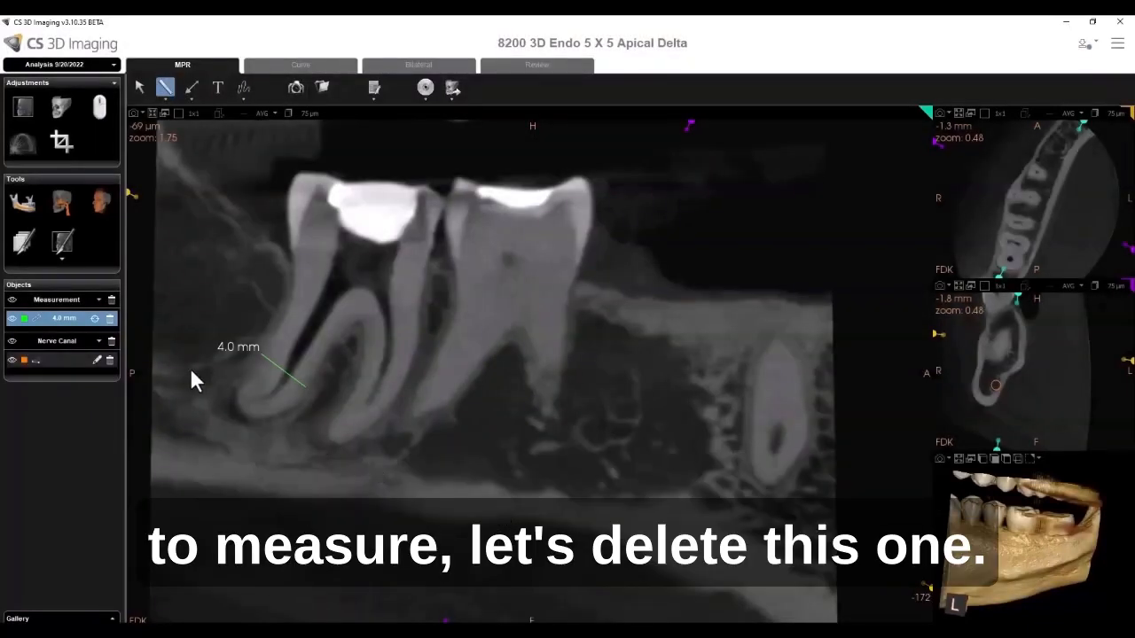
- Delete the 4.0 mm measurement and confirm the deletion
left_click(110, 320)
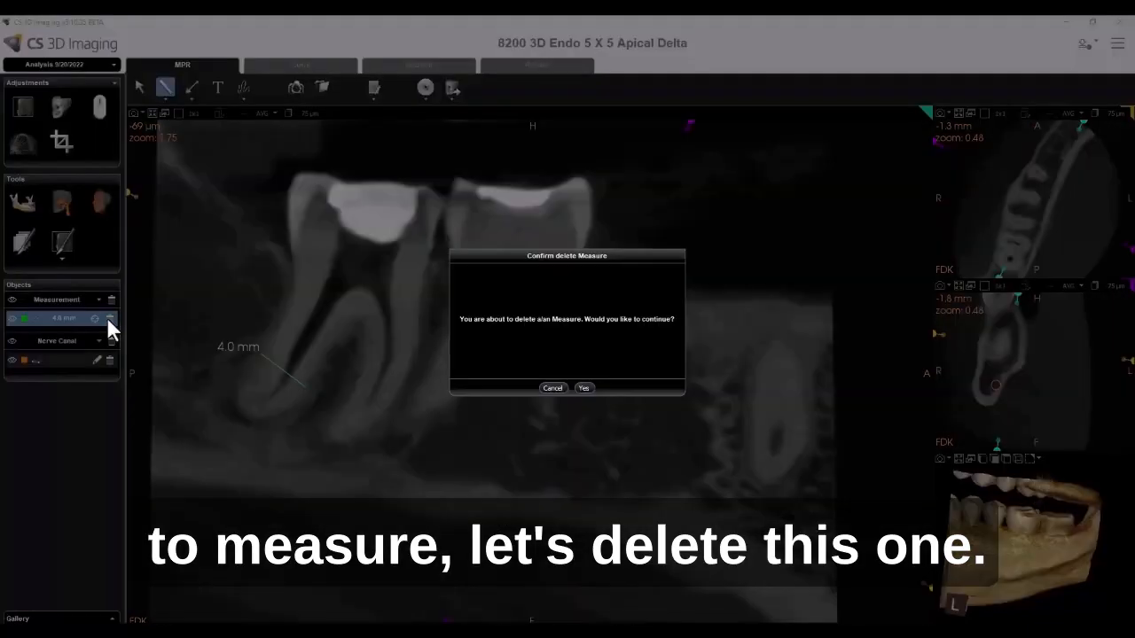
left_click(583, 388)
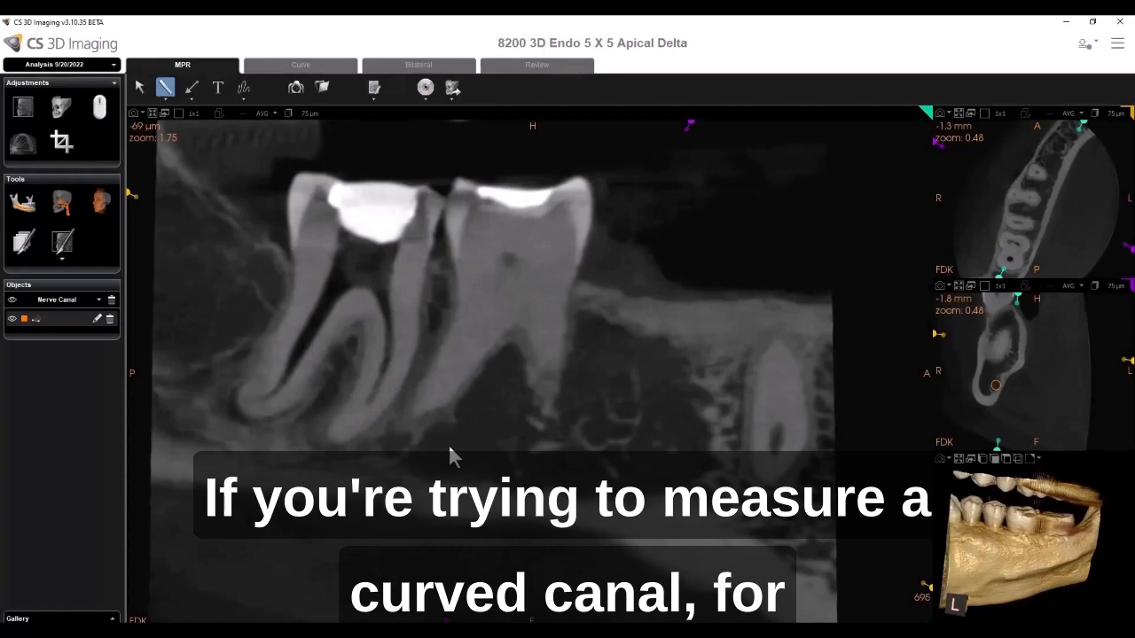
- Slice through the scan to the mesial canal and switch the measurement tool to Polyline
scroll(448, 448, "down", 3)
scroll(448, 448, "up", 2)
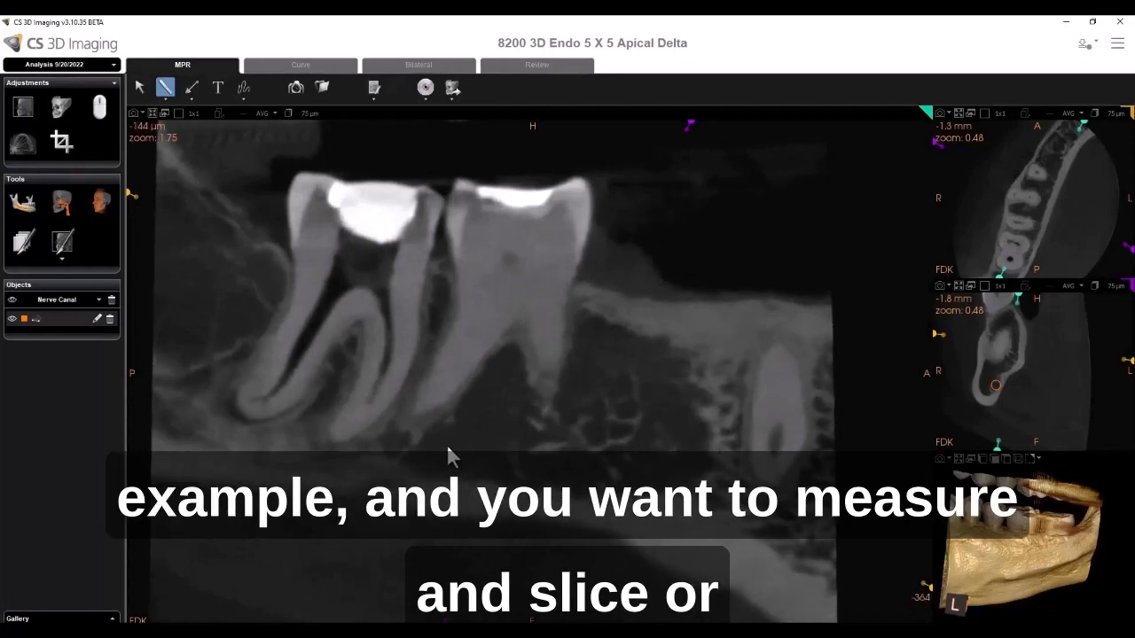
scroll(447, 448, "up", 11)
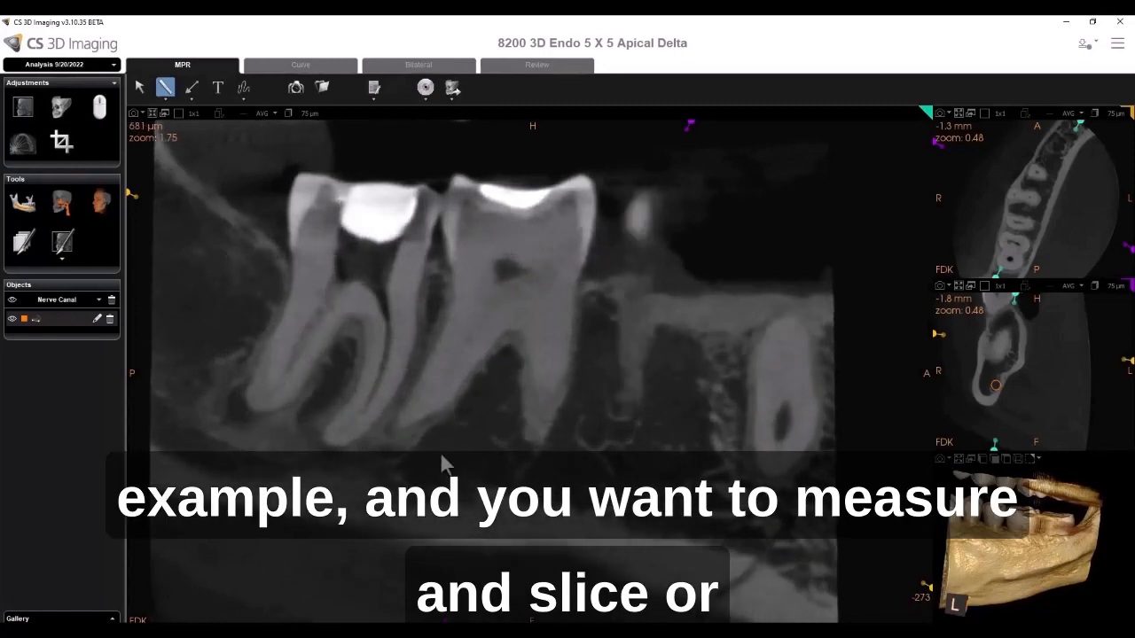
scroll(433, 470, "up", 1)
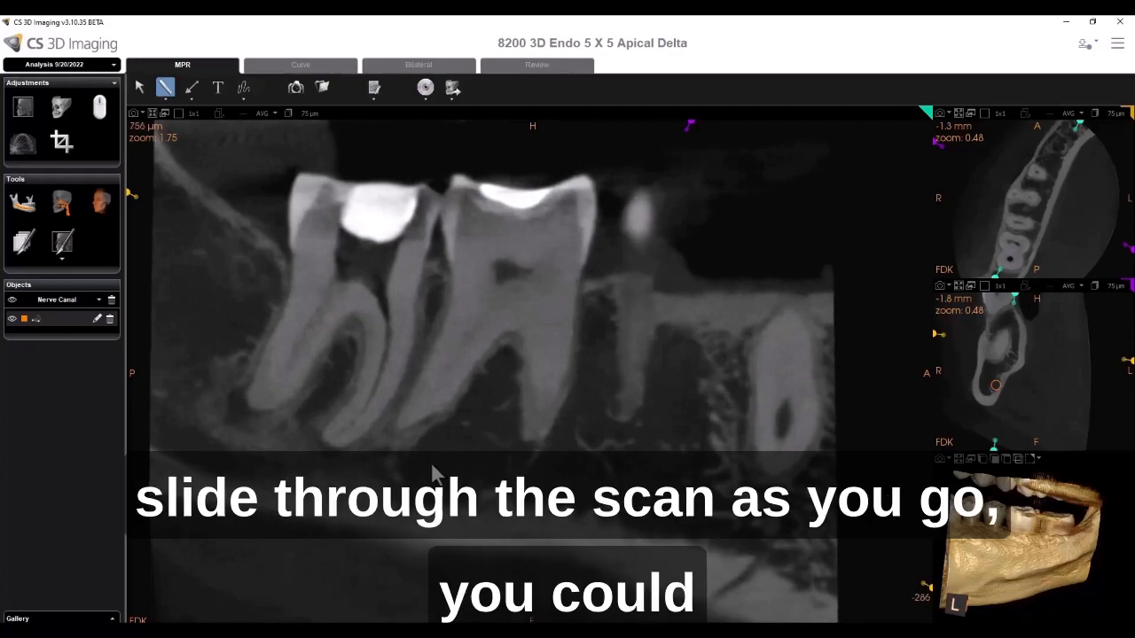
scroll(433, 470, "down", 9)
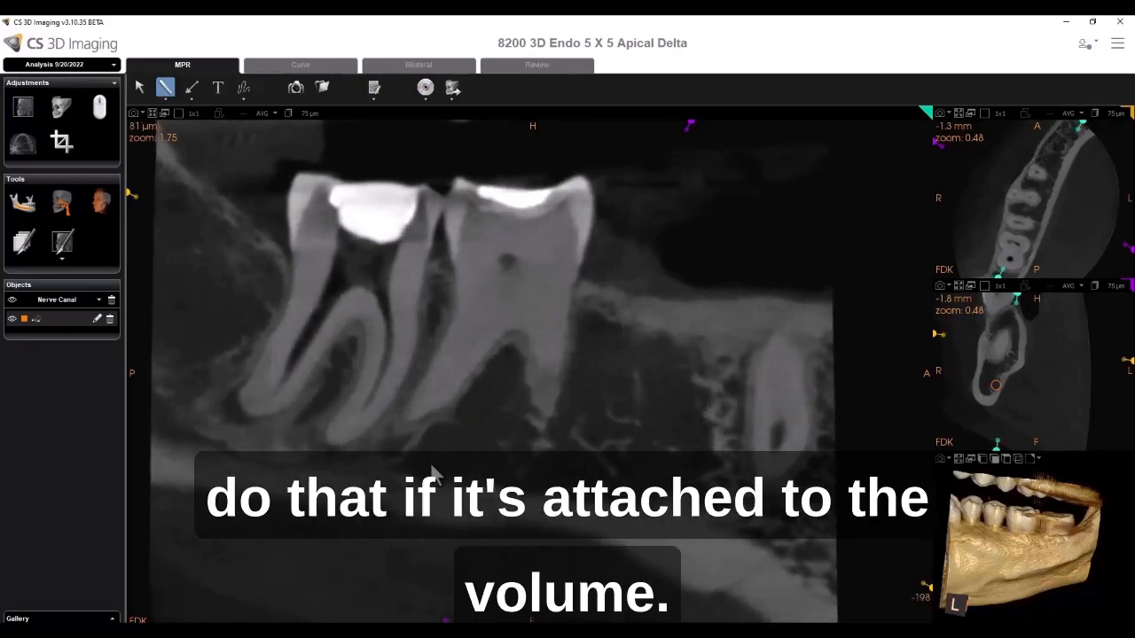
scroll(434, 470, "down", 3)
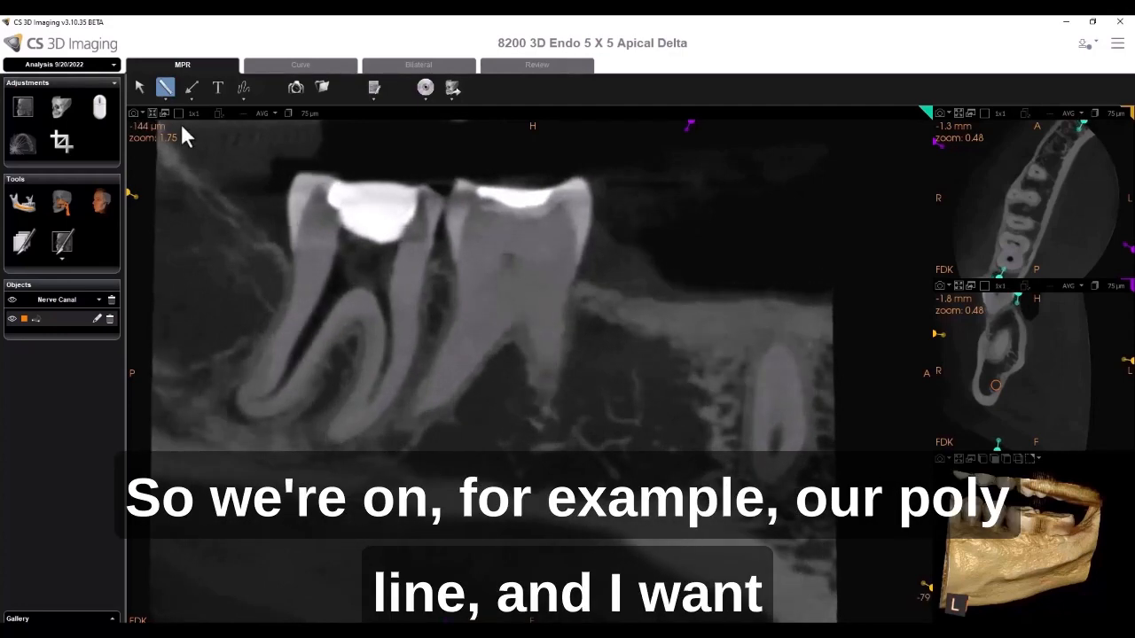
left_click(165, 103)
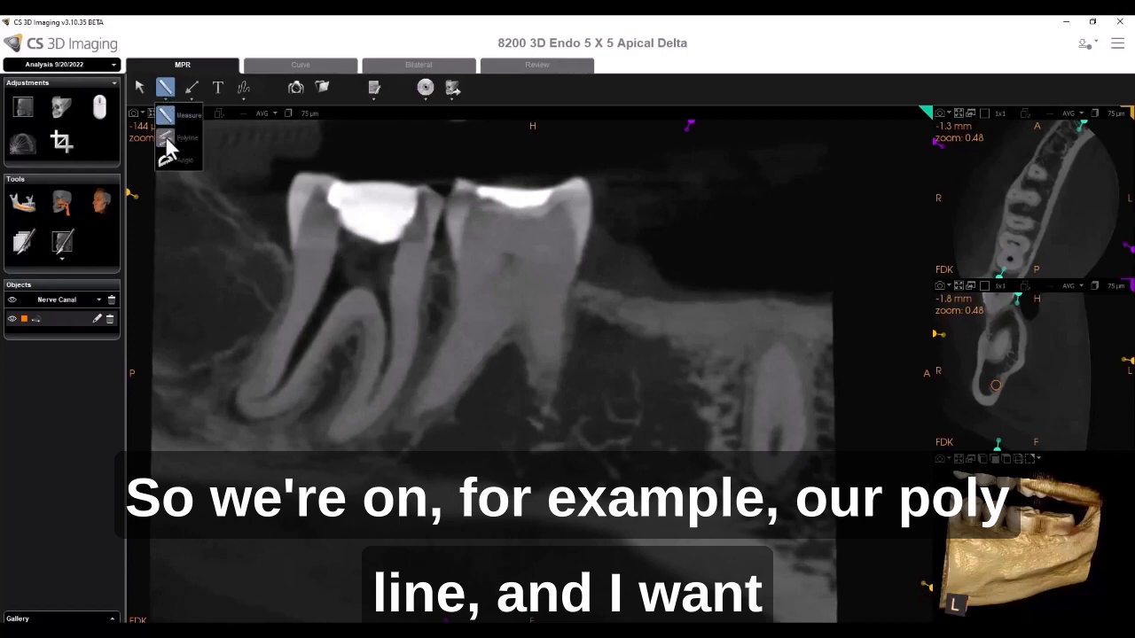
left_click(166, 140)
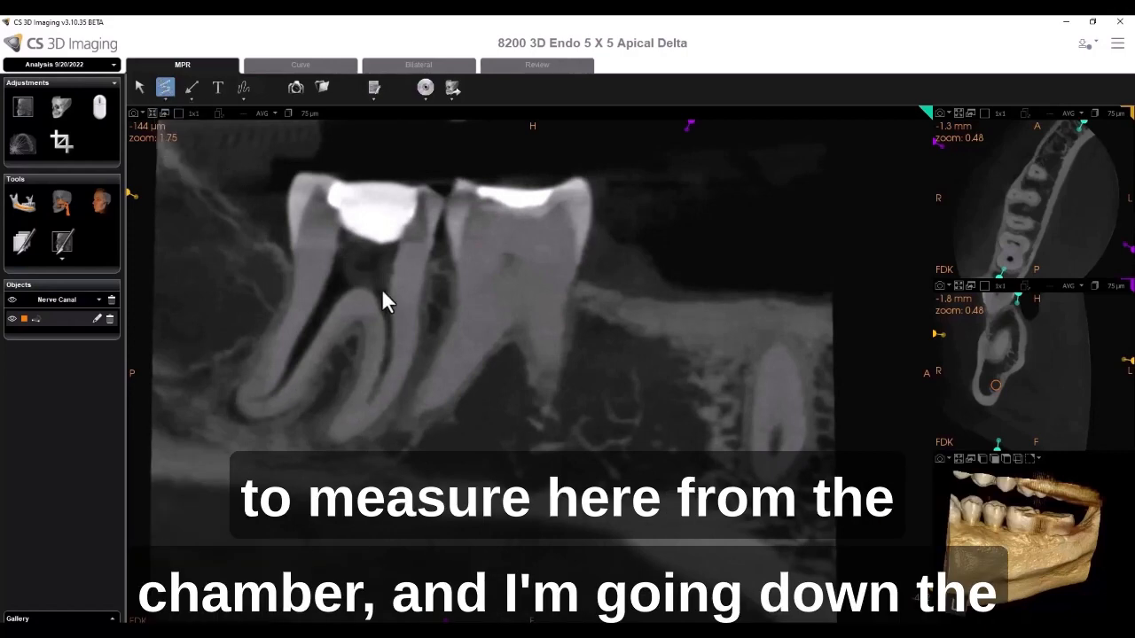
- Draw a polyline of about 12.4 mm down the curved mesial canal, slicing through the scan to follow it
left_click(382, 293)
left_click(387, 334)
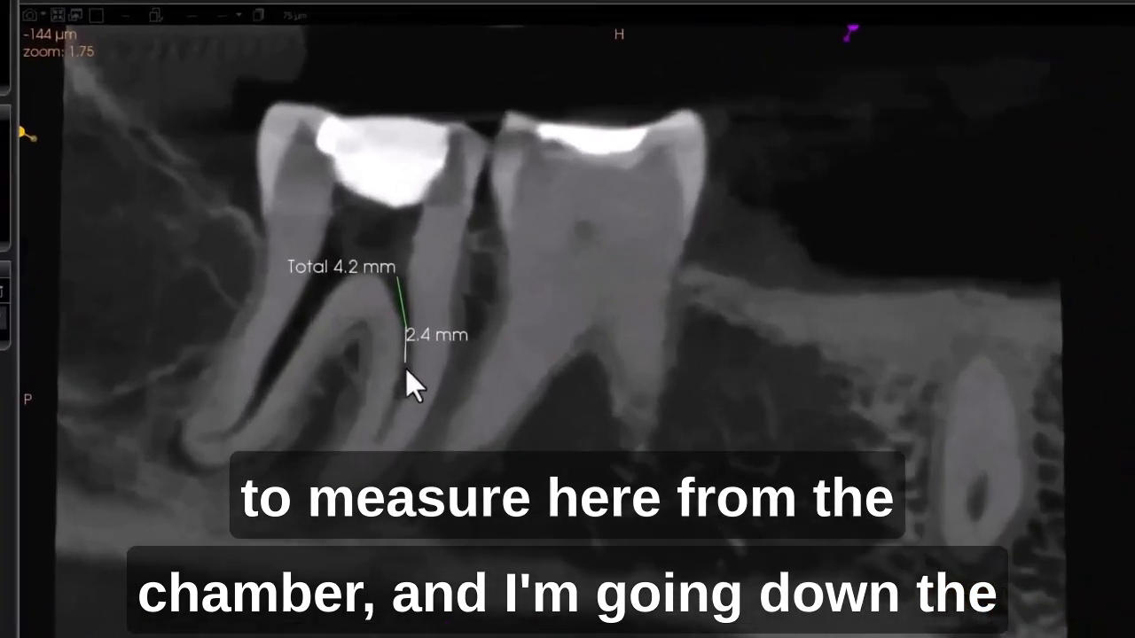
left_click(406, 372)
left_click(390, 424)
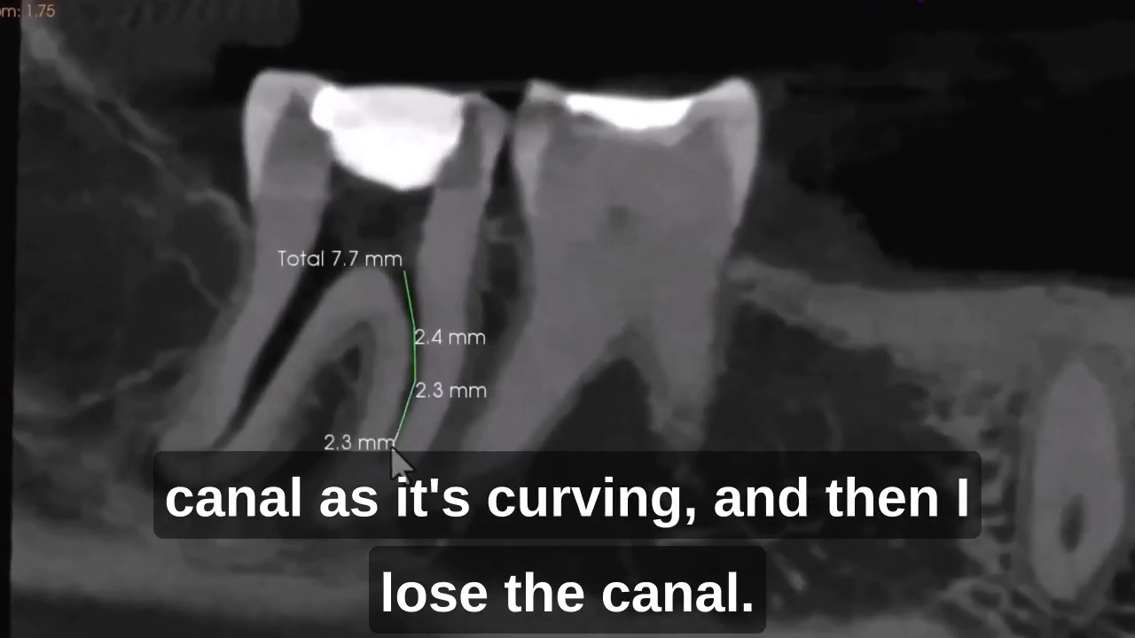
left_click(390, 467)
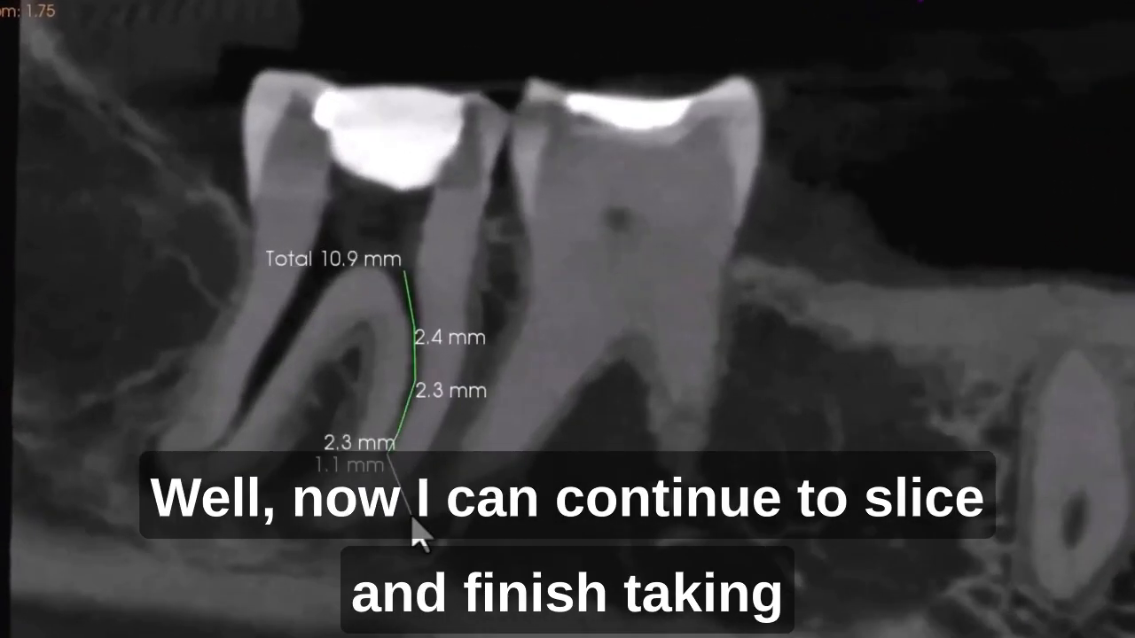
scroll(393, 499, "down", 3)
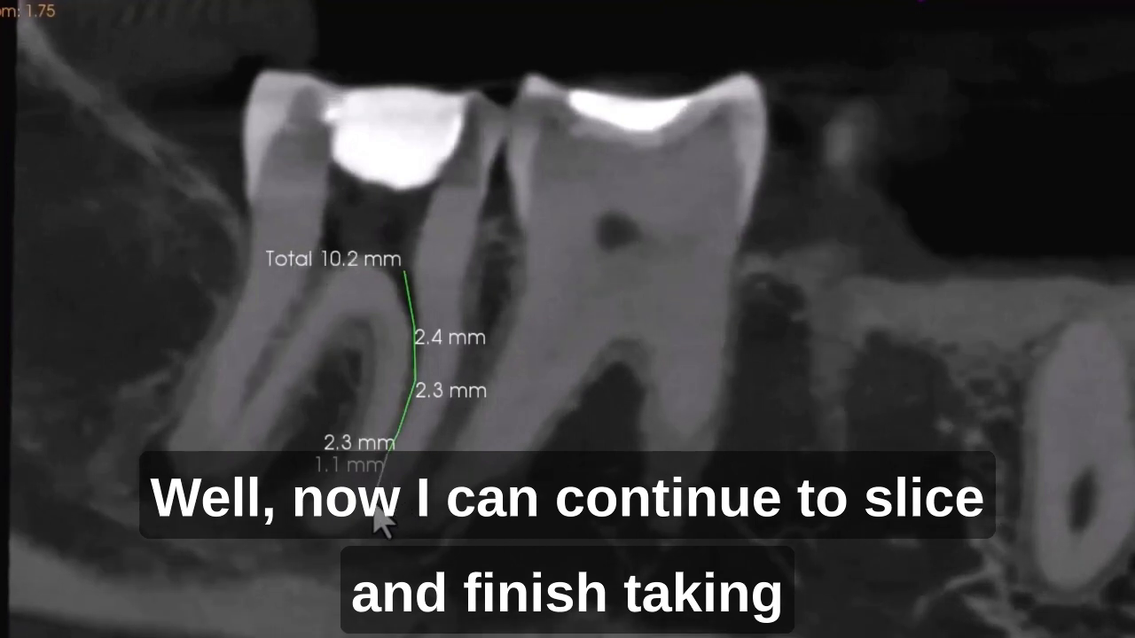
scroll(370, 514, "down", 2)
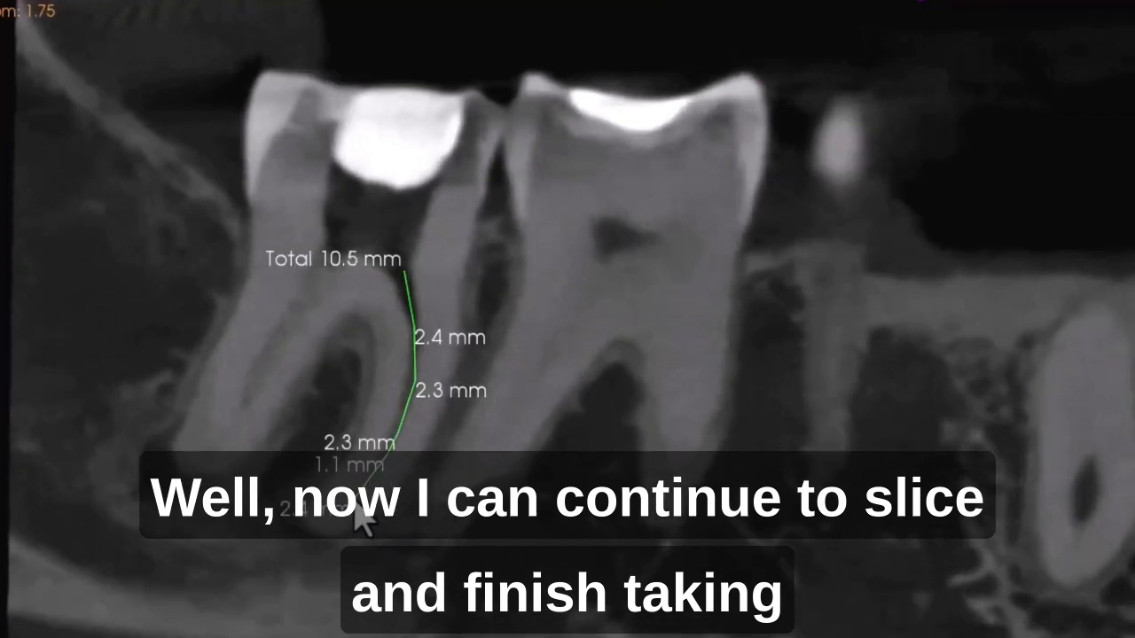
scroll(345, 519, "down", 2)
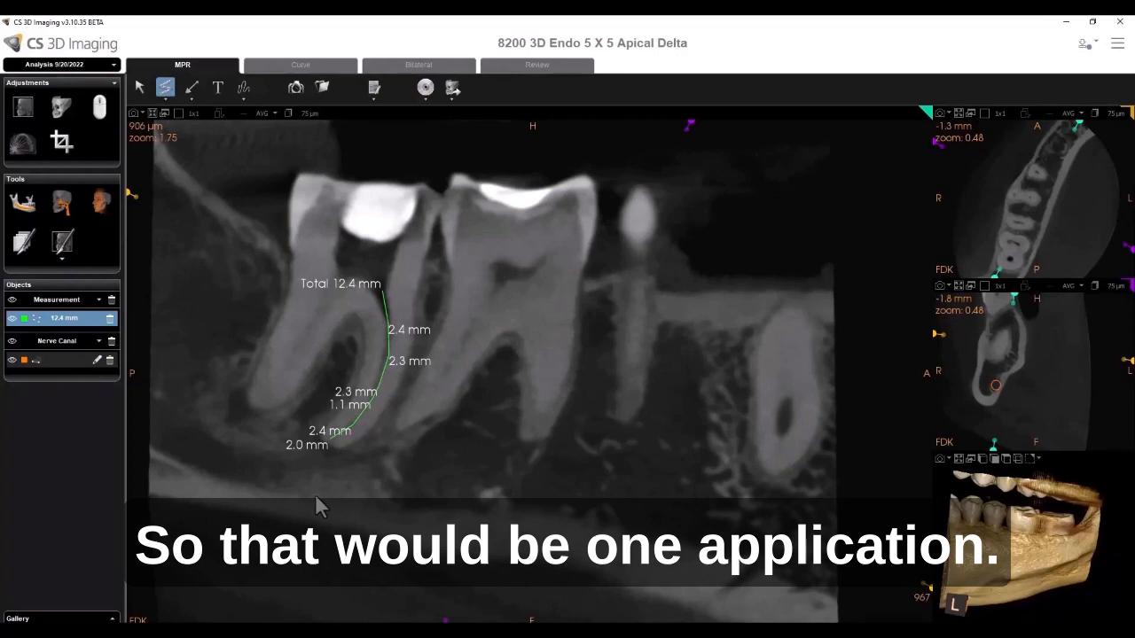
- Switch to the other CS 3D Imaging window with the 4 implants case
mouse_move(435, 630)
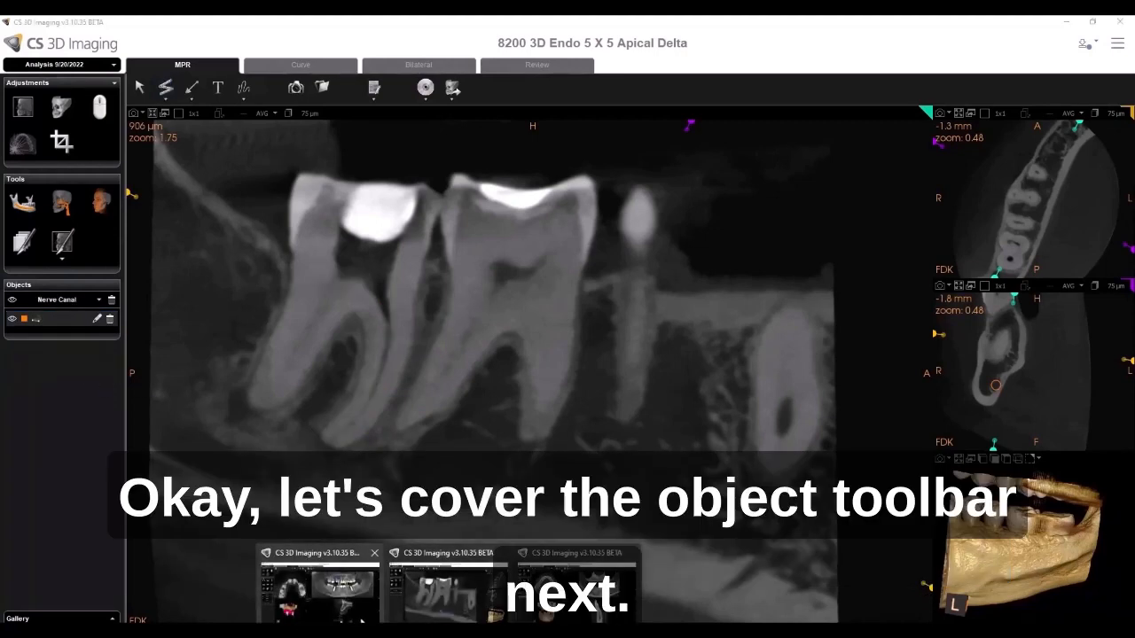
left_click(355, 605)
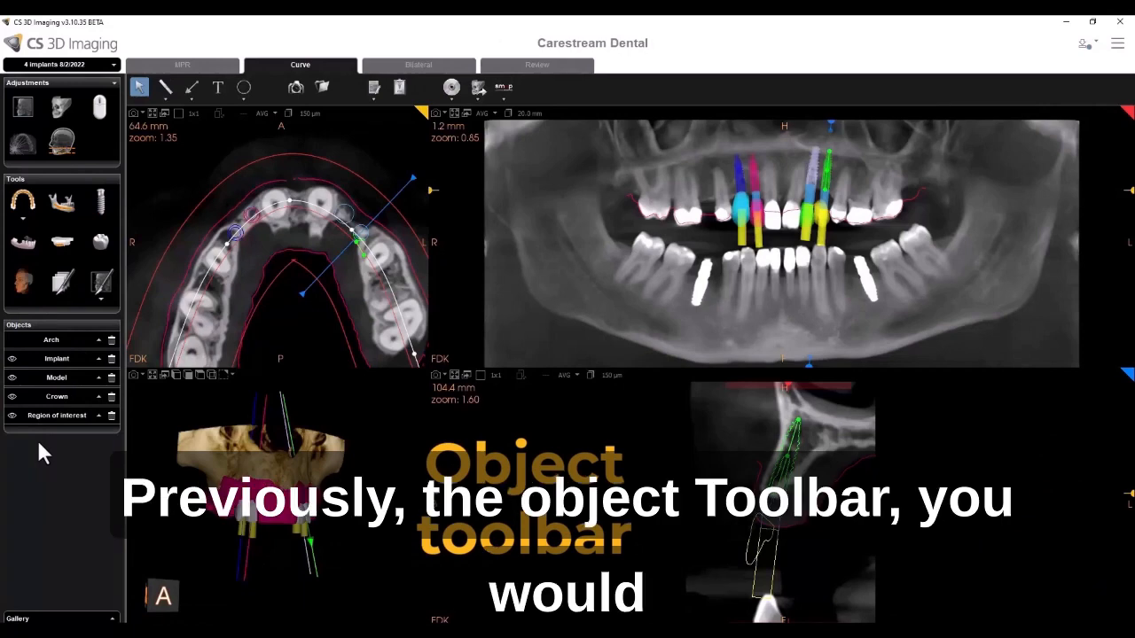
middle_click_drag(252, 324, 242, 279)
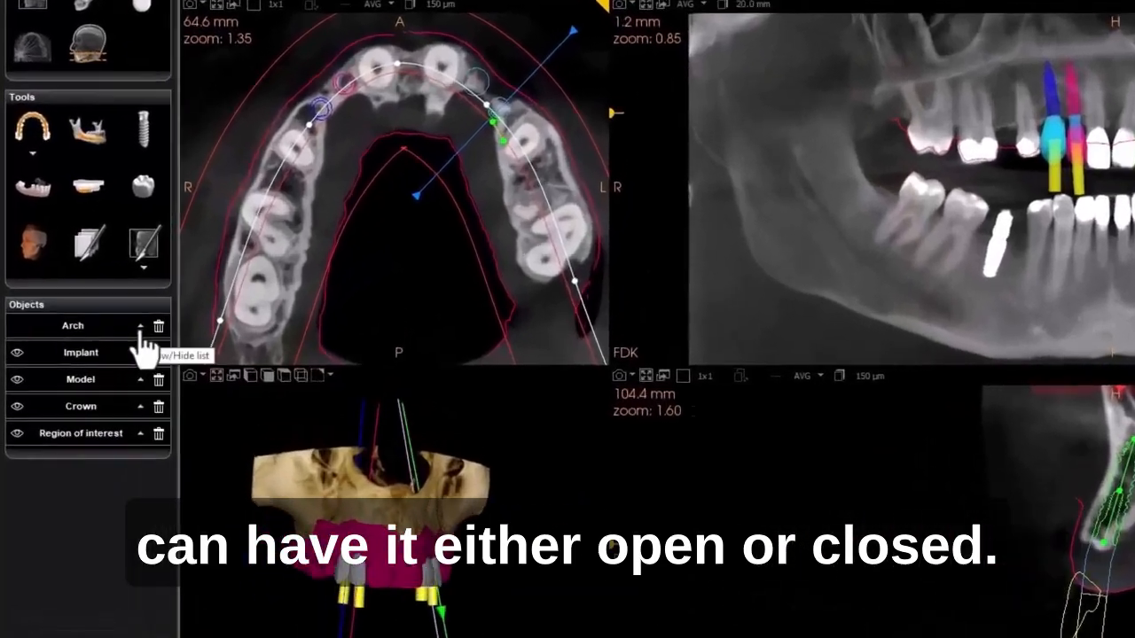
- Expand and collapse the Arch and Implant lists in the object toolbar
left_click(98, 340)
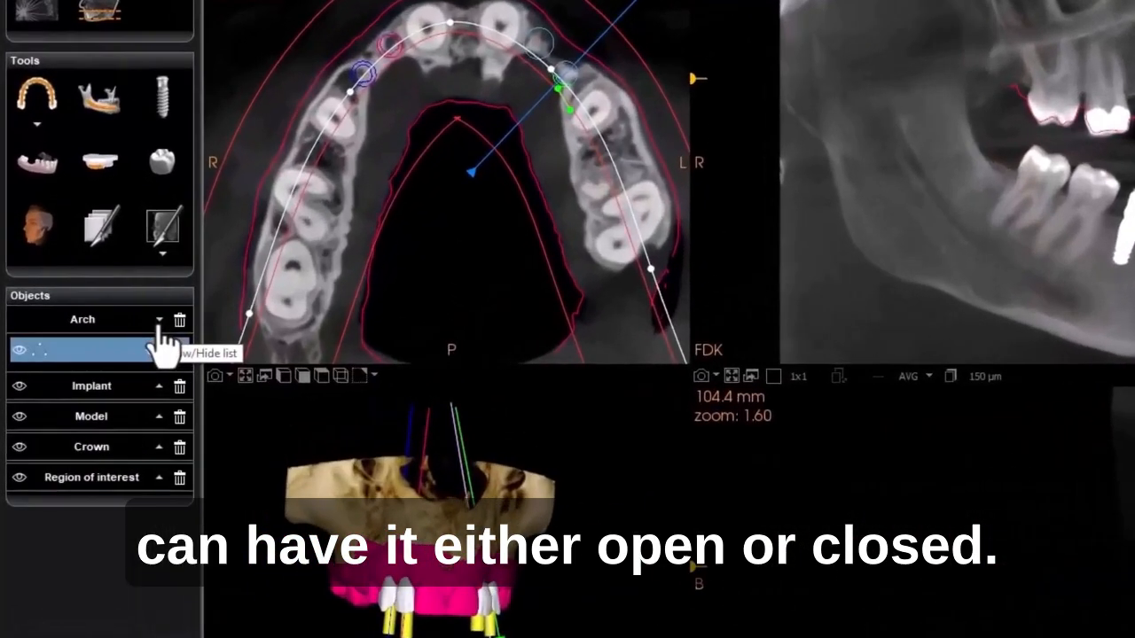
left_click(159, 321)
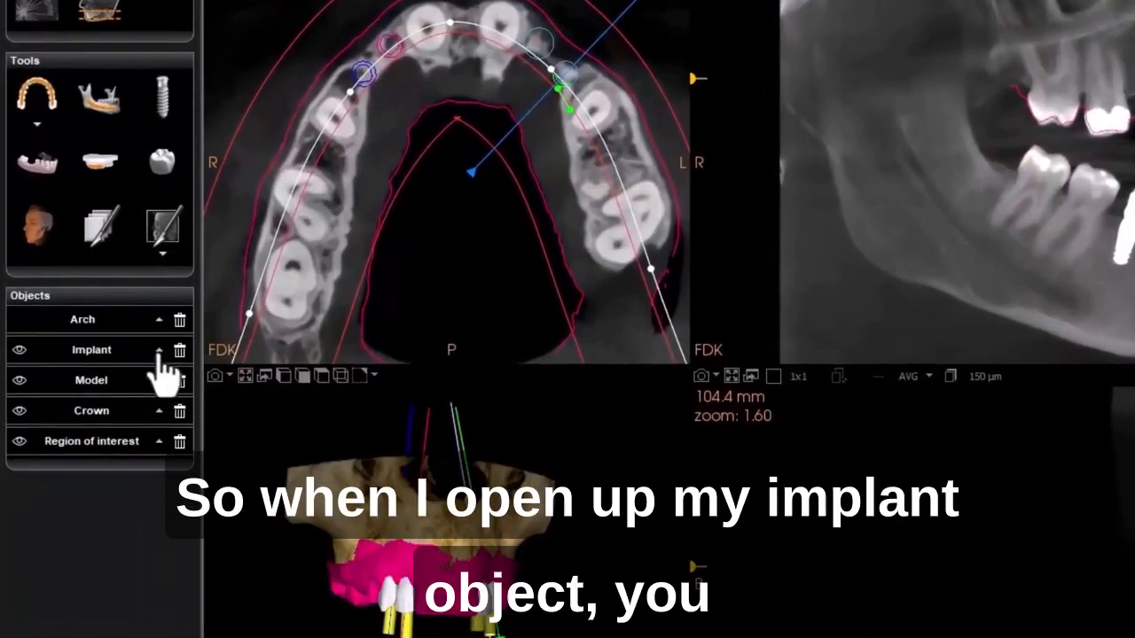
left_click(159, 351)
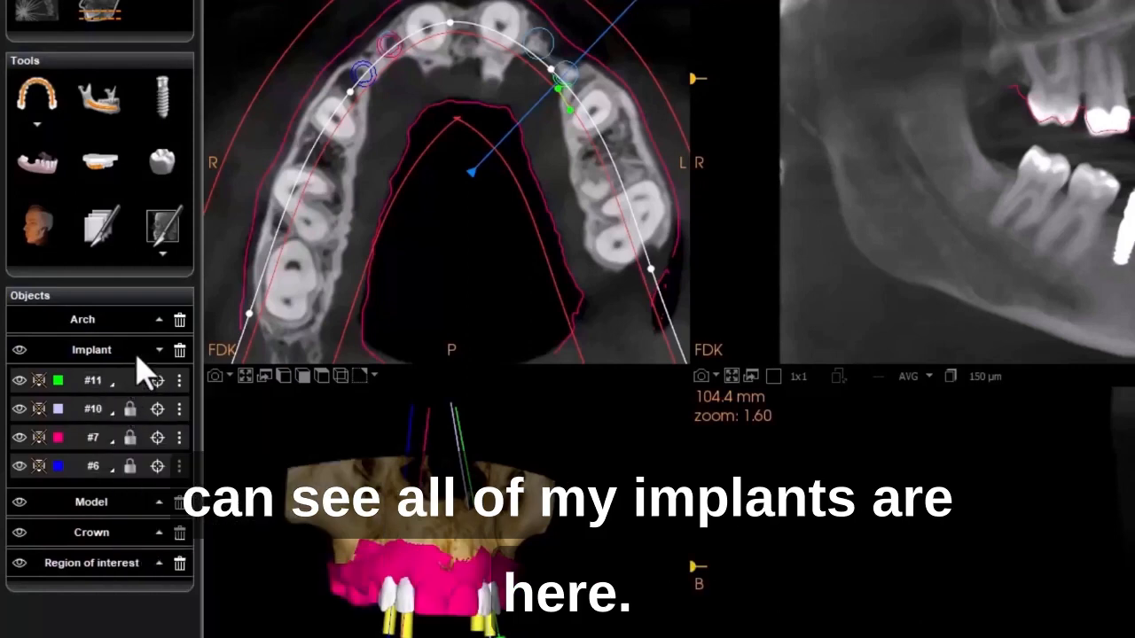
left_click(158, 352)
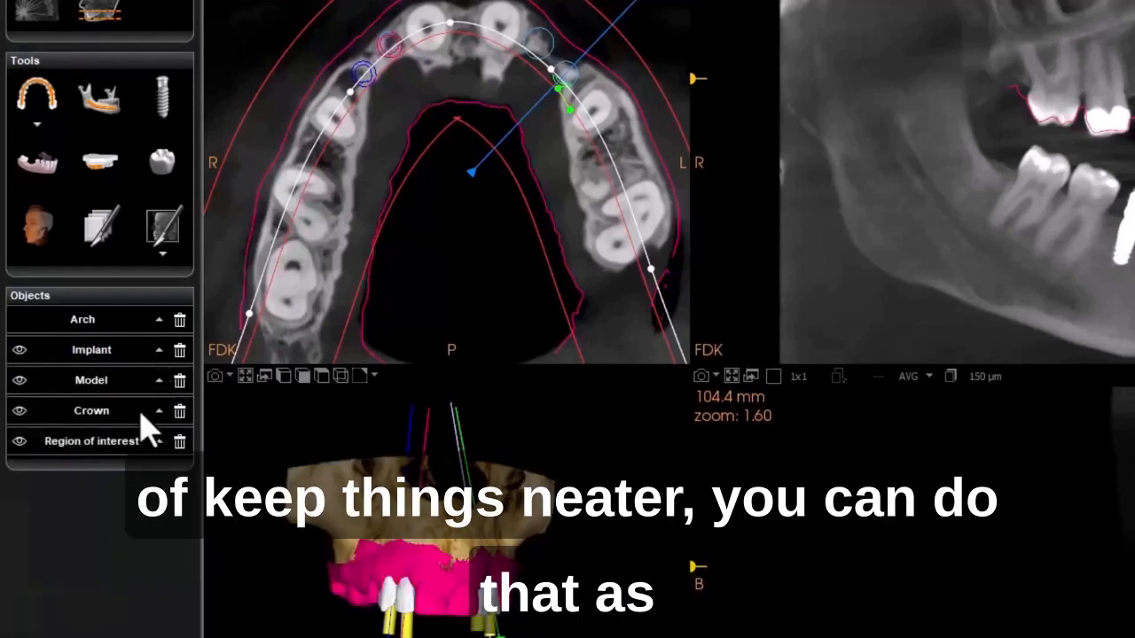
- Expand the Model, Implant and Crown lists in the object toolbar
left_click(159, 380)
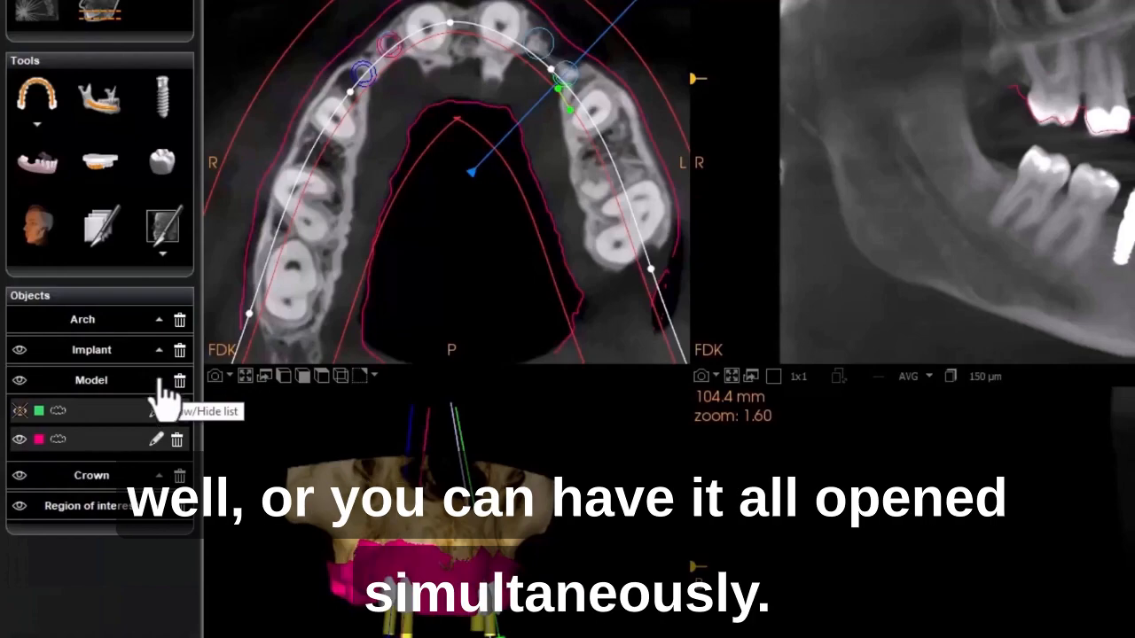
left_click(158, 353)
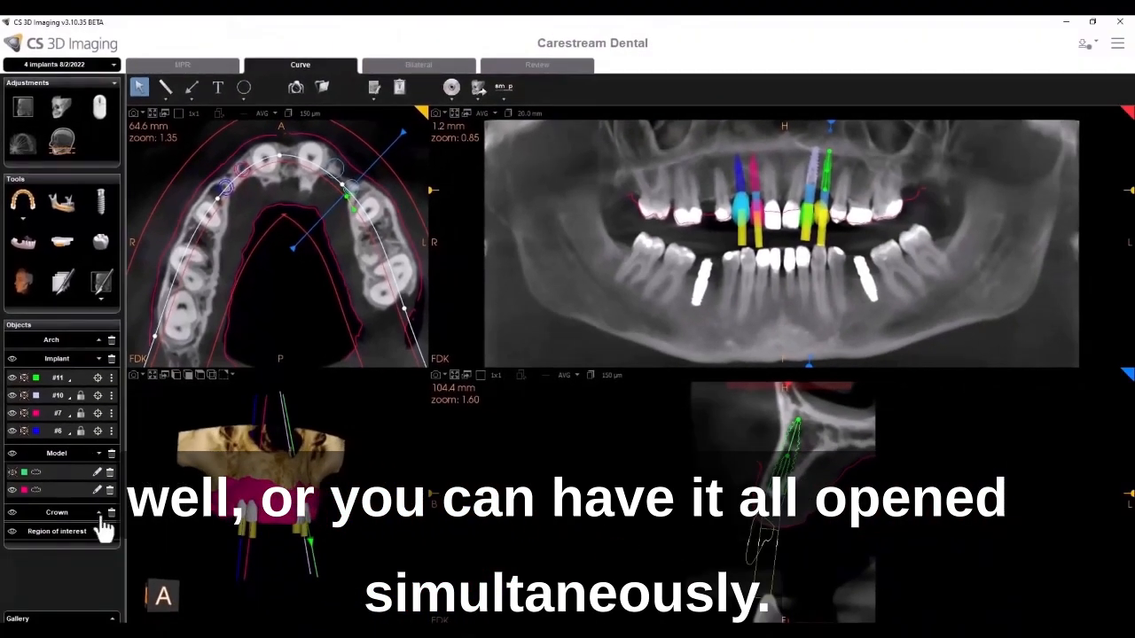
left_click(99, 513)
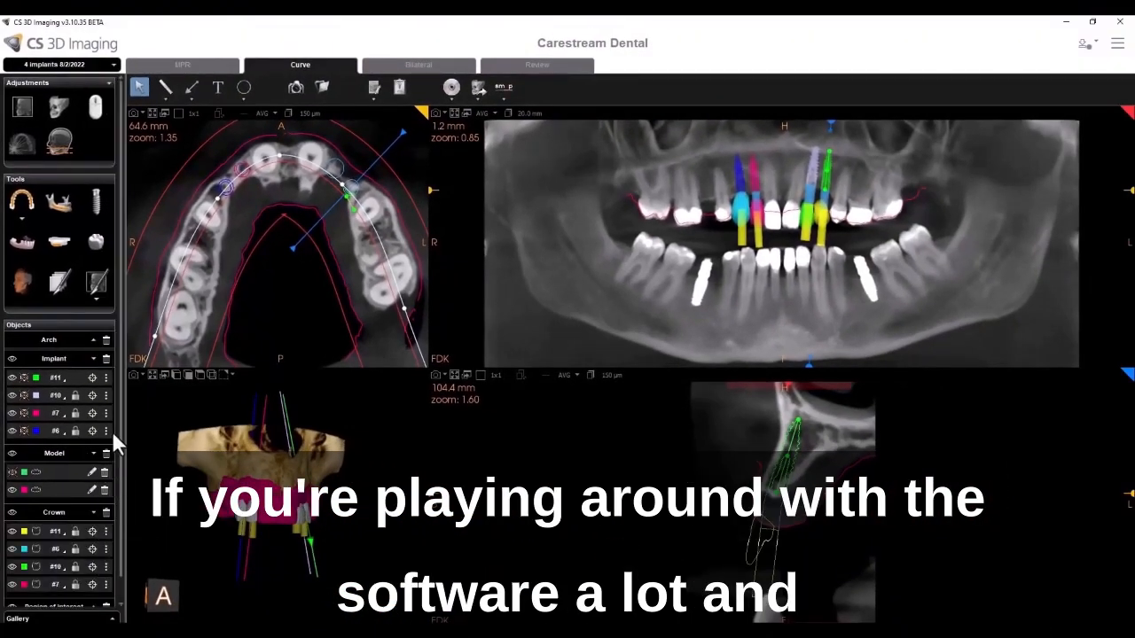
scroll(122, 434, "down", 2)
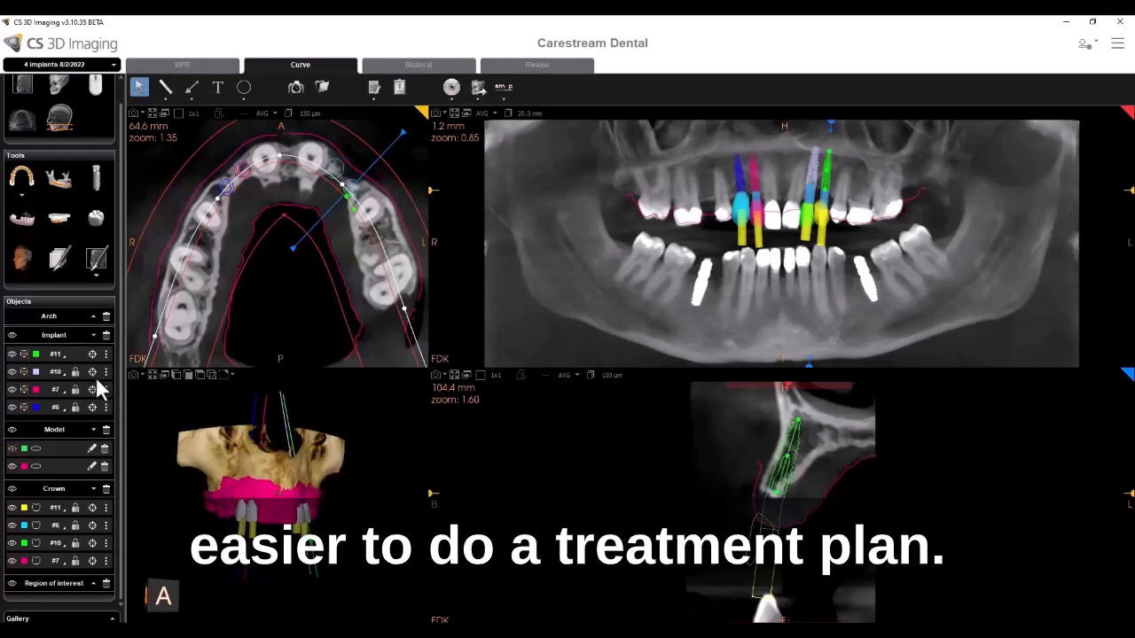
- Lock implant #11 from its options menu
left_click_drag(220, 432, 196, 443)
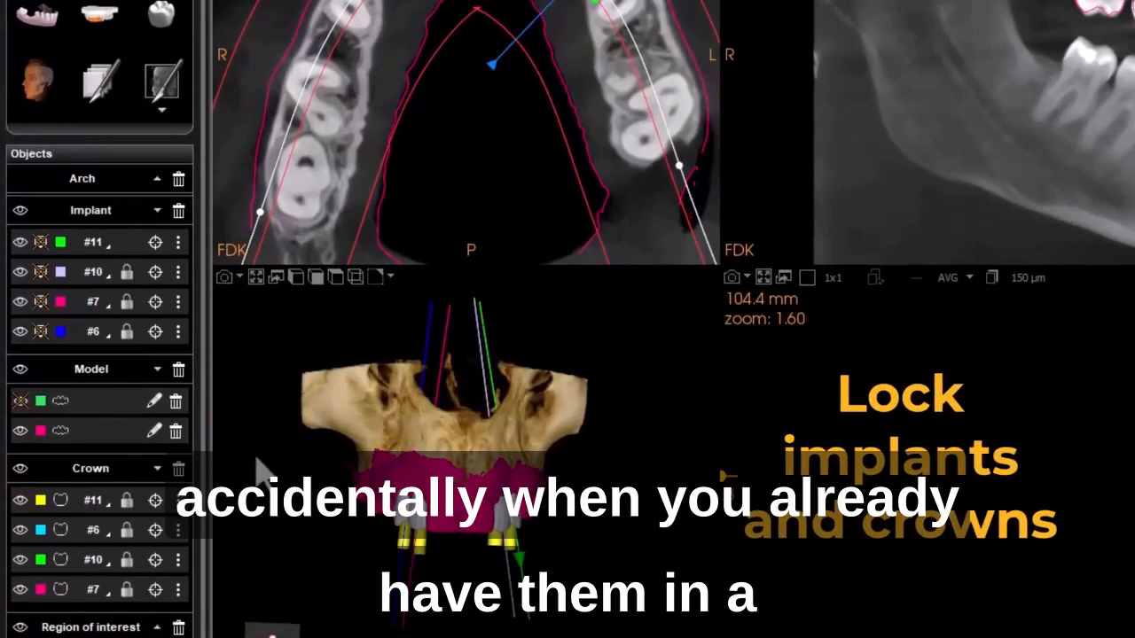
left_click_drag(255, 457, 270, 456)
scroll(271, 456, "down", 2)
scroll(275, 465, "up", 3)
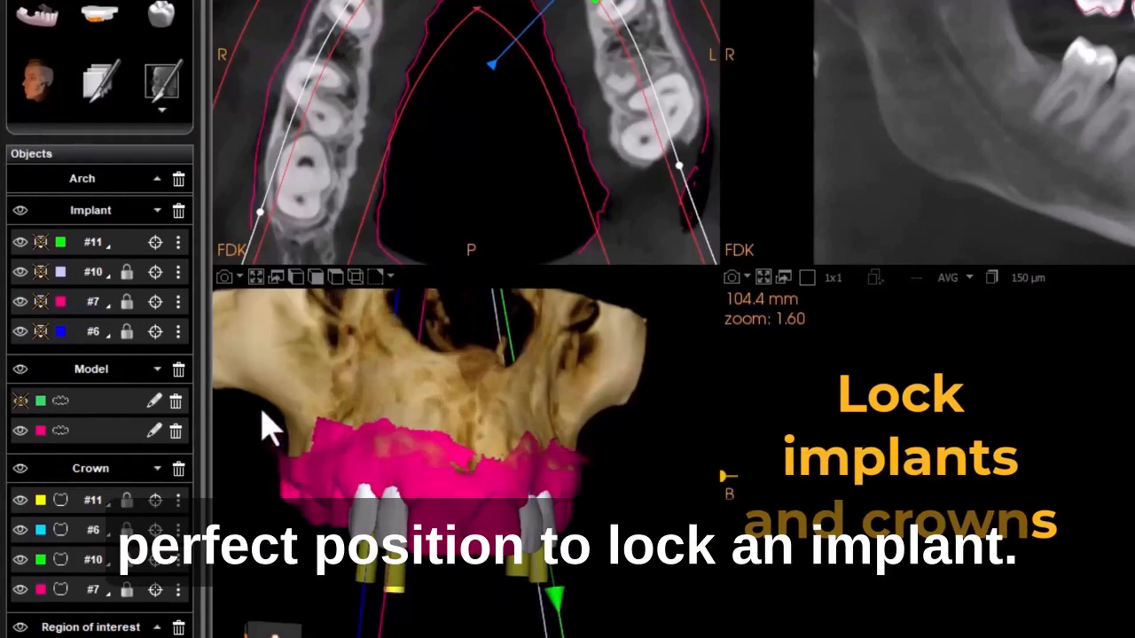
left_click(178, 245)
left_click(204, 221)
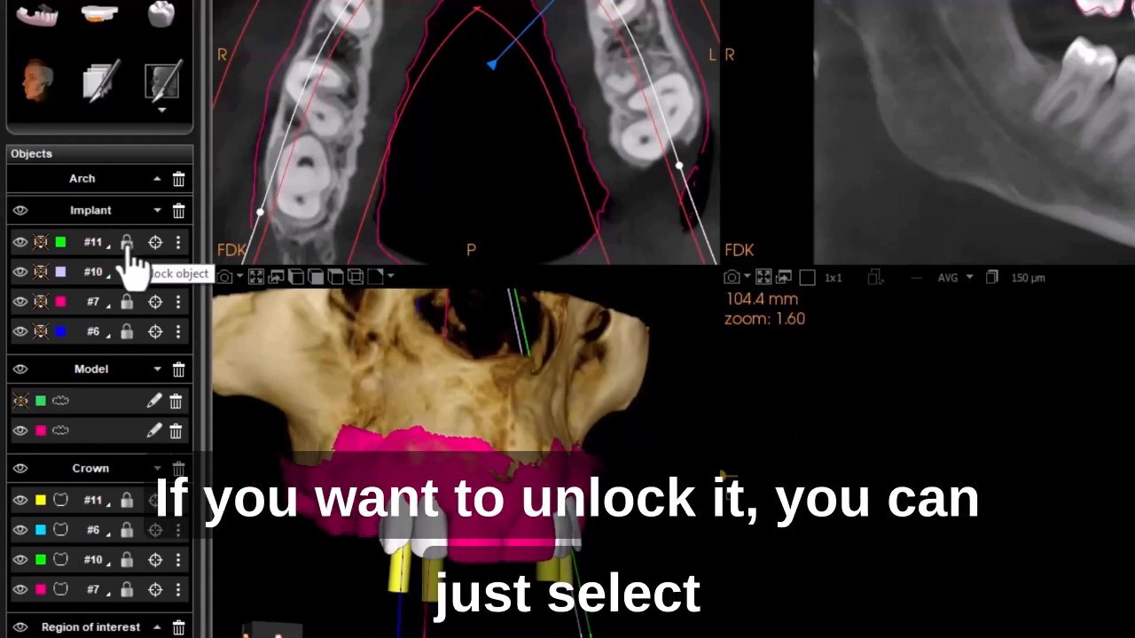
- Unlock implant #11 with its lock icon, then lock it again from its options menu
left_click(127, 243)
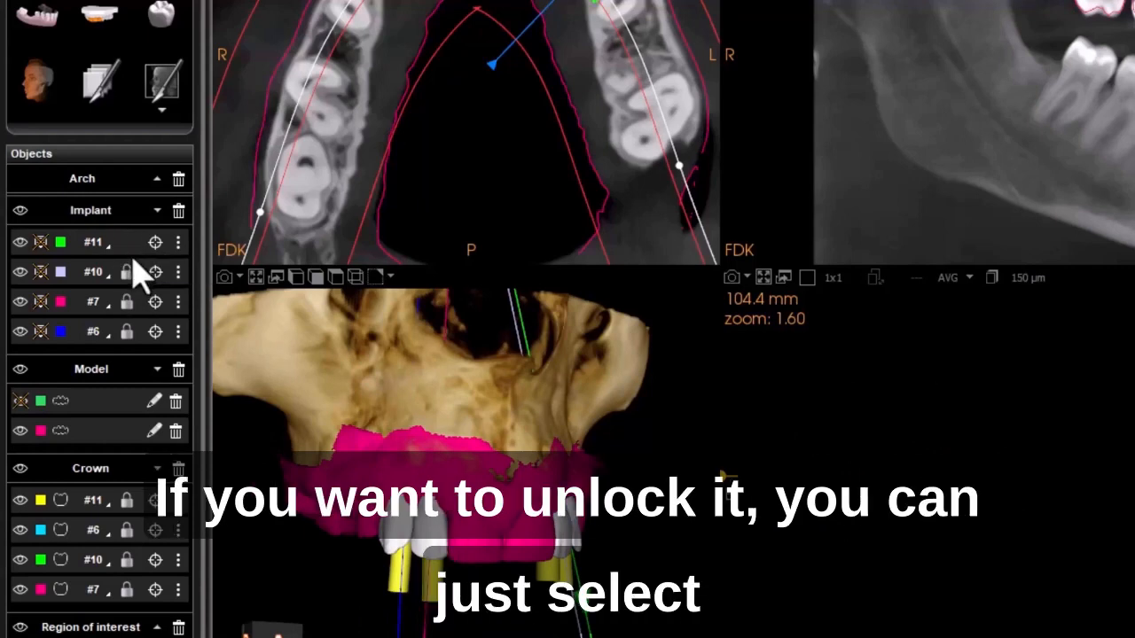
left_click(178, 245)
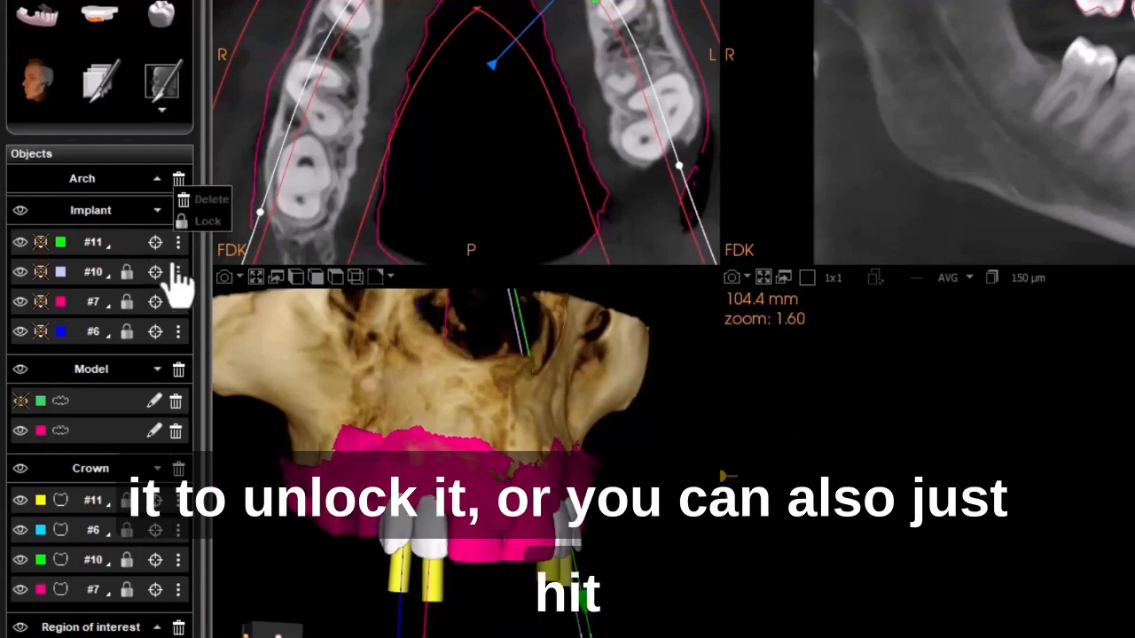
left_click(204, 221)
left_click(179, 242)
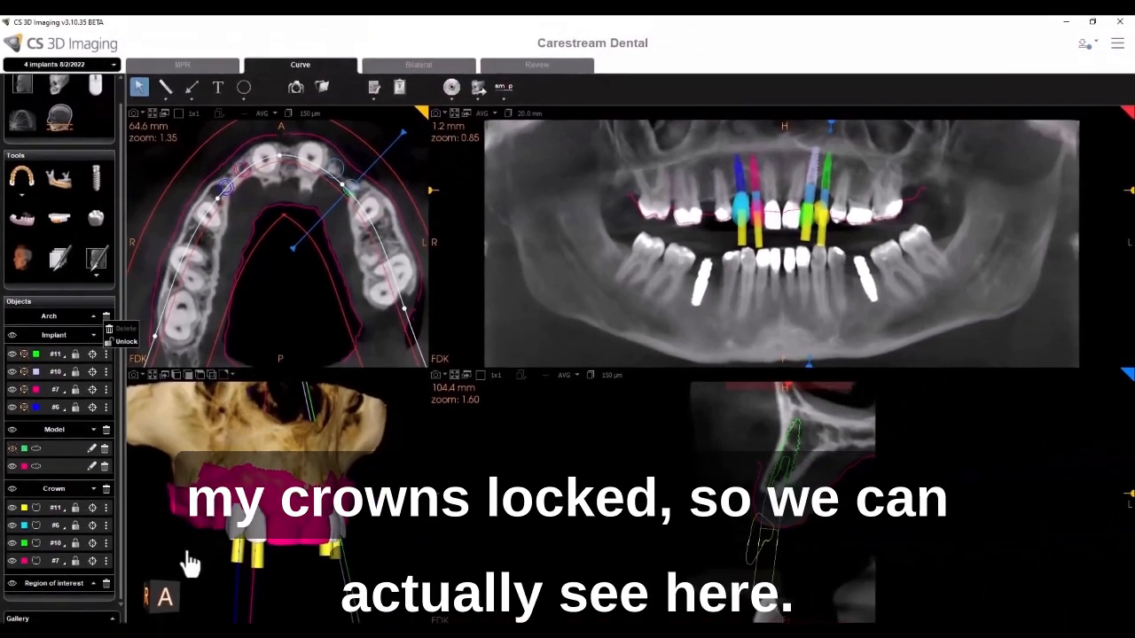
- Enlarge the 3D view and rotate the model to face the crowns
left_click(152, 375)
left_click_drag(245, 482, 384, 507)
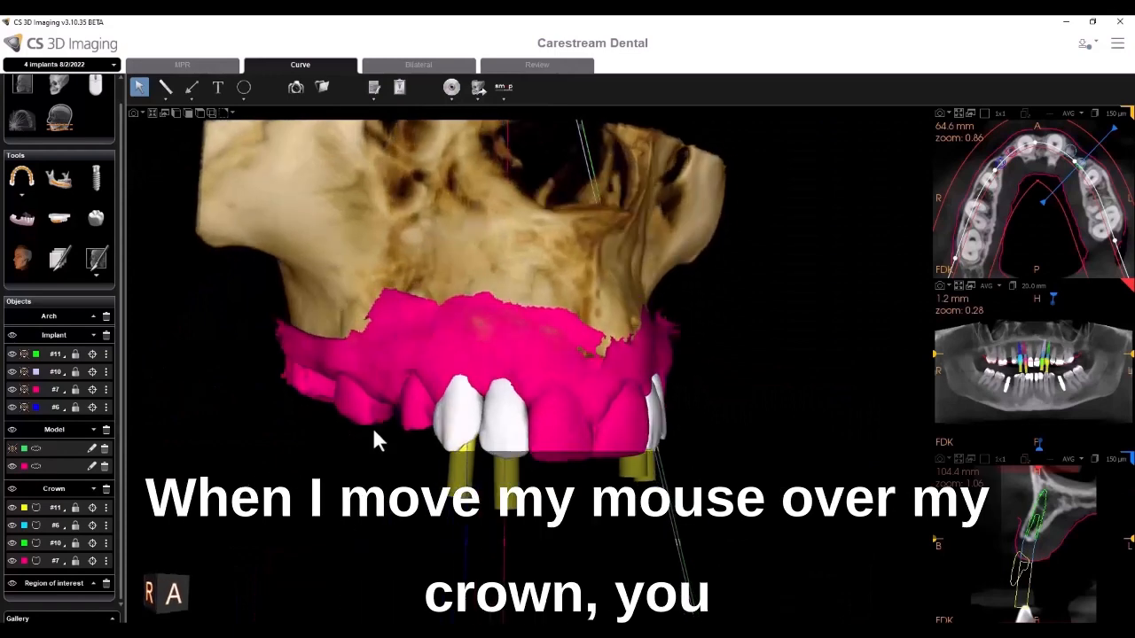
mouse_move(462, 407)
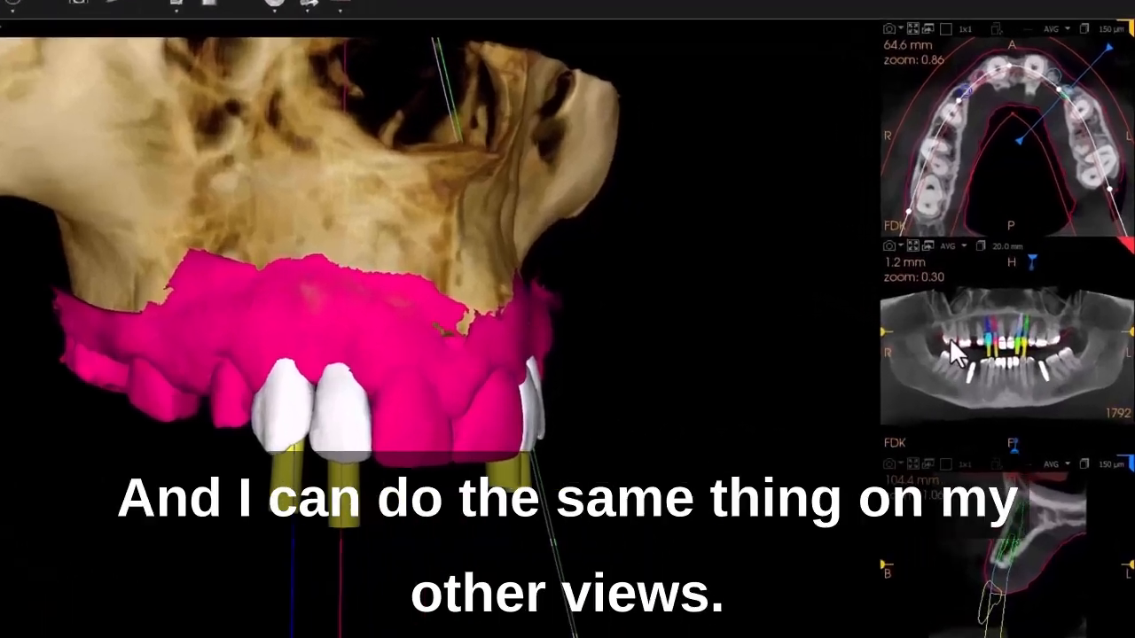
- Zoom into the panoramic view around the locked implants
scroll(896, 324, "up", 3)
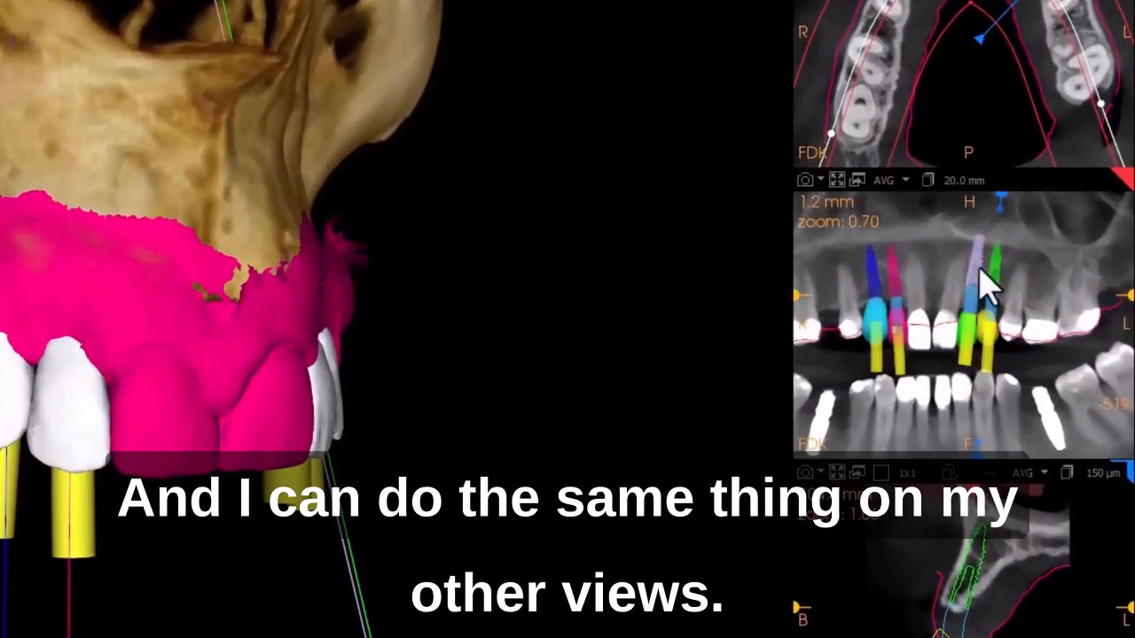
scroll(1003, 297, "up", 4)
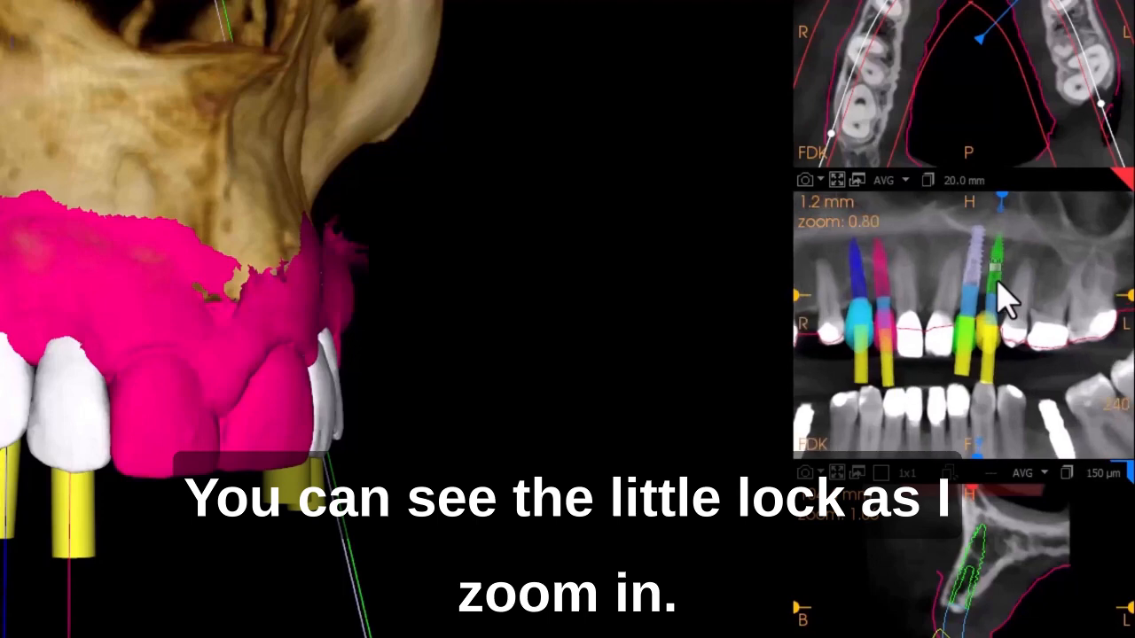
scroll(1011, 305, "up", 3)
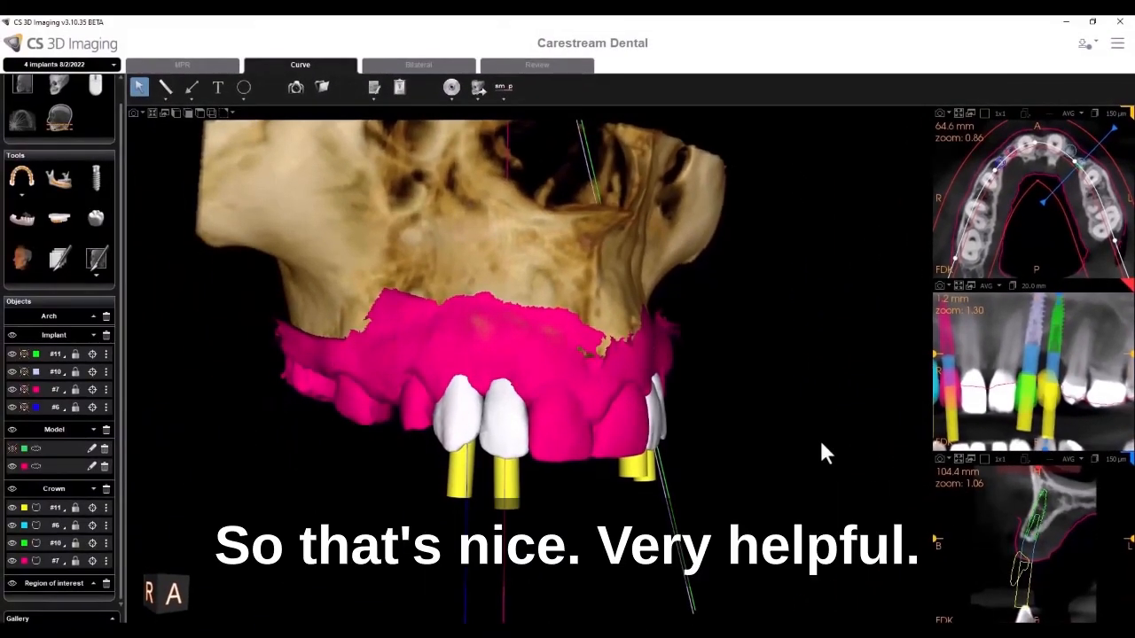
- Reset the zoom of all views from the mouse settings
scroll(820, 438, "down", 2)
scroll(821, 442, "down", 2)
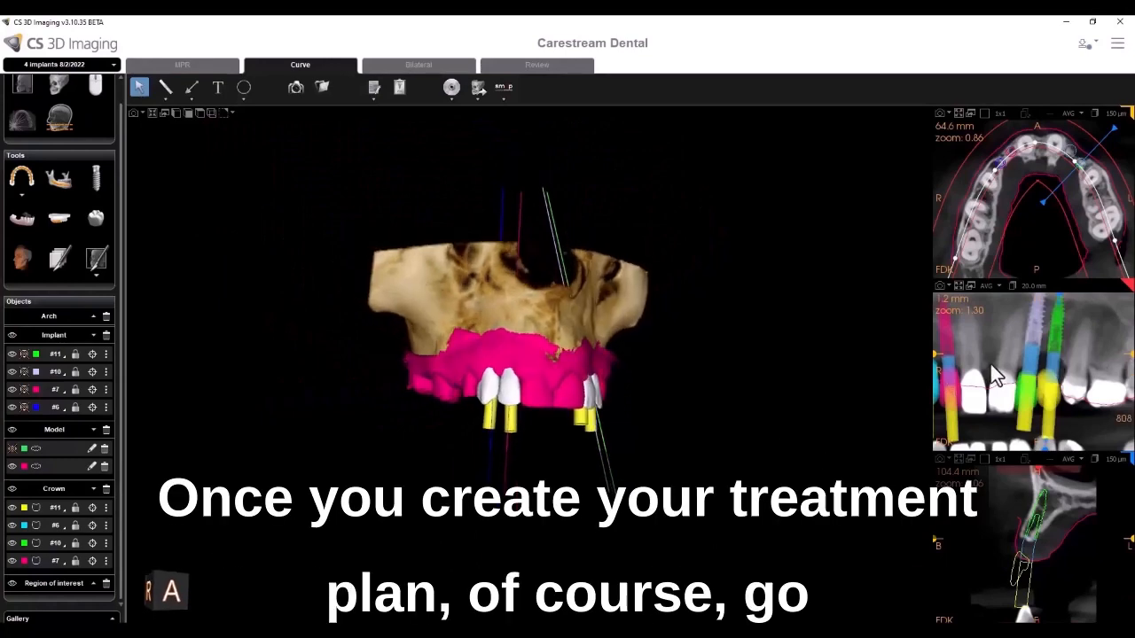
left_click(94, 86)
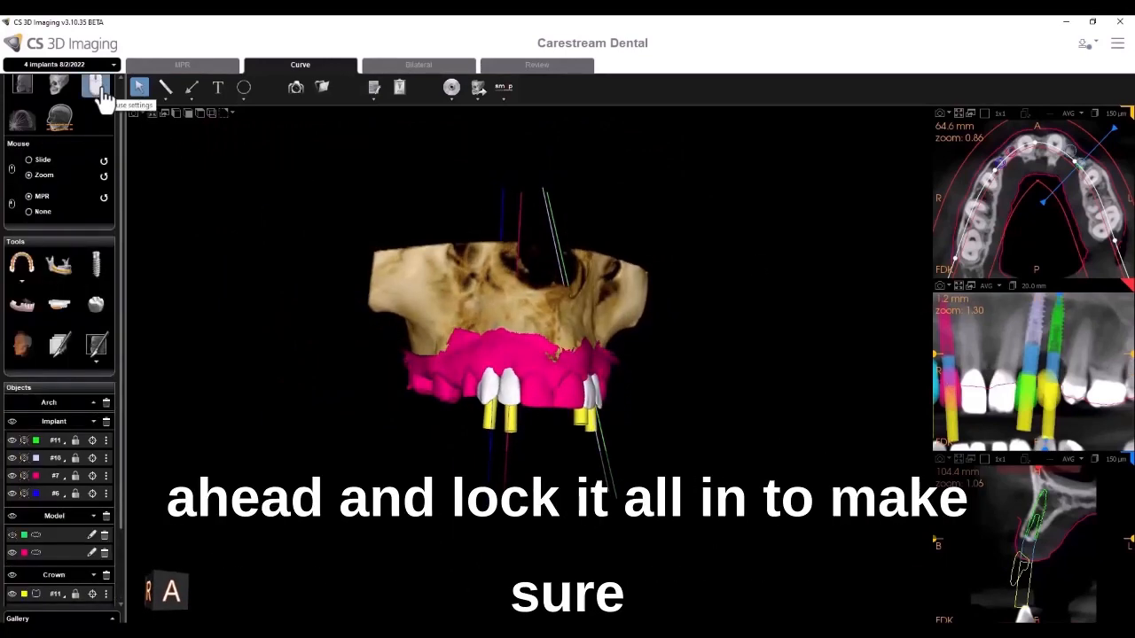
left_click(103, 175)
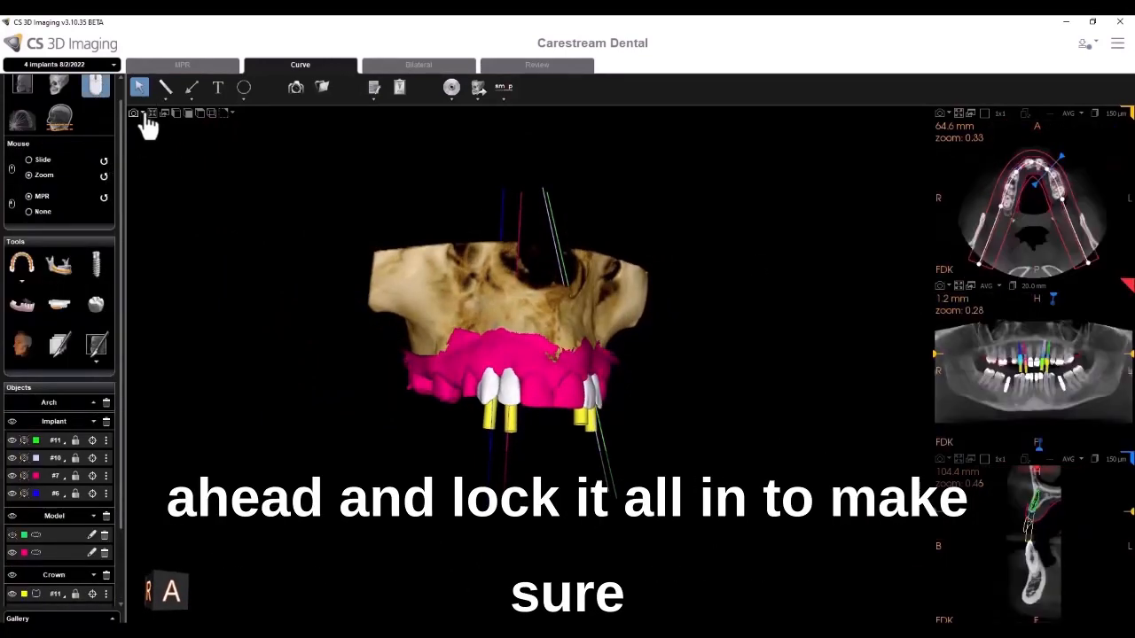
- Restore the four-pane layout with the 3D model in the lower-left pane
left_click(148, 116)
scroll(350, 424, "up", 5)
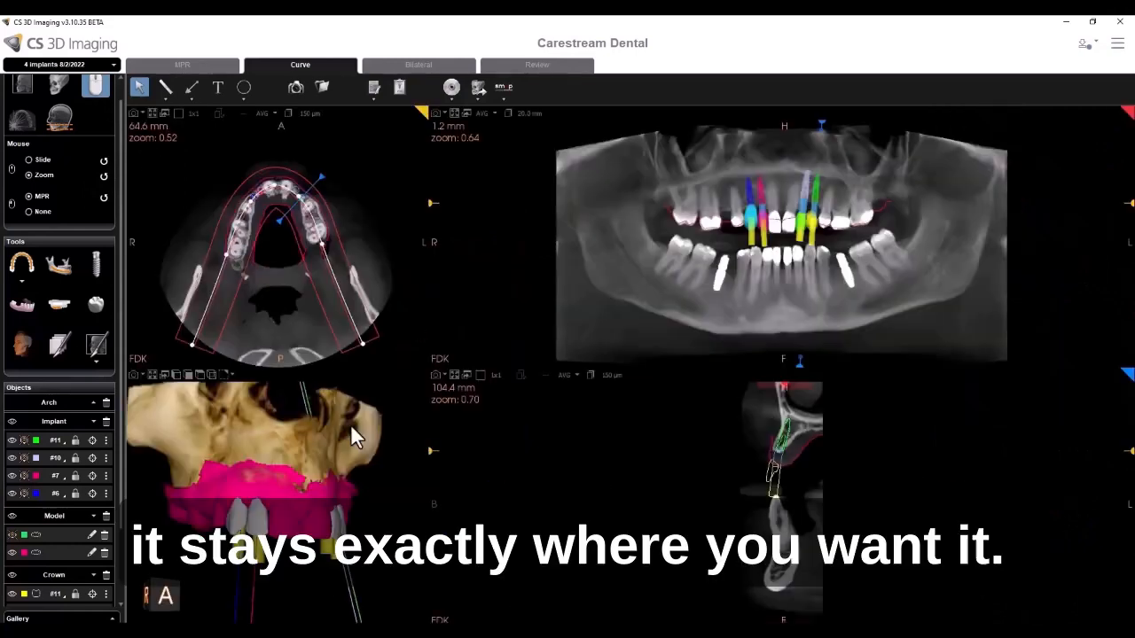
scroll(390, 428, "down", 2)
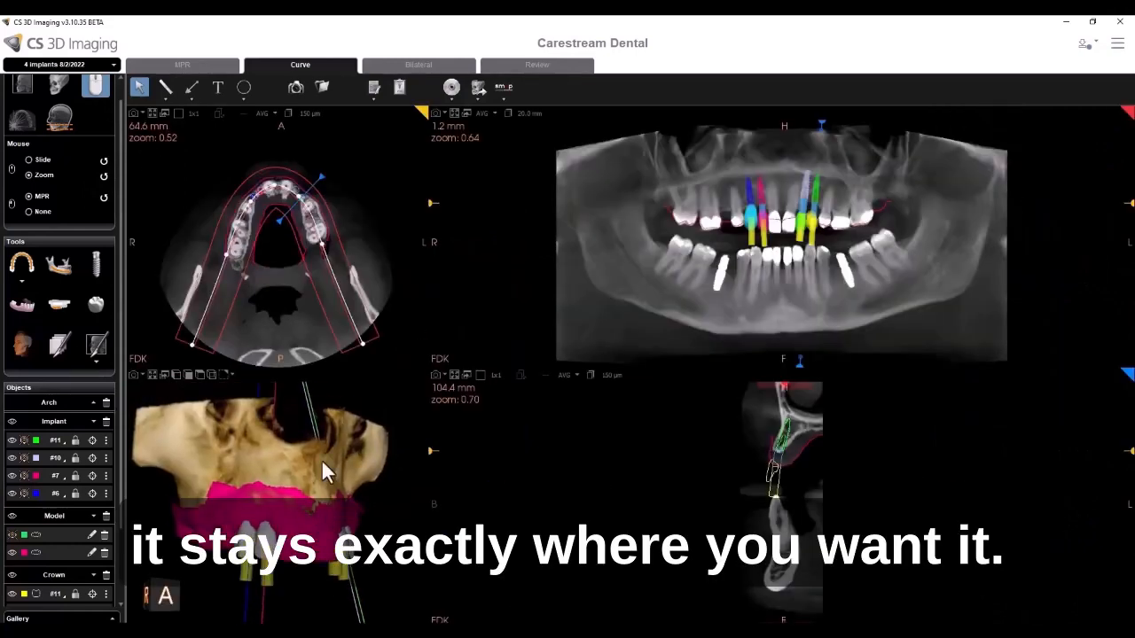
left_click_drag(121, 472, 121, 543)
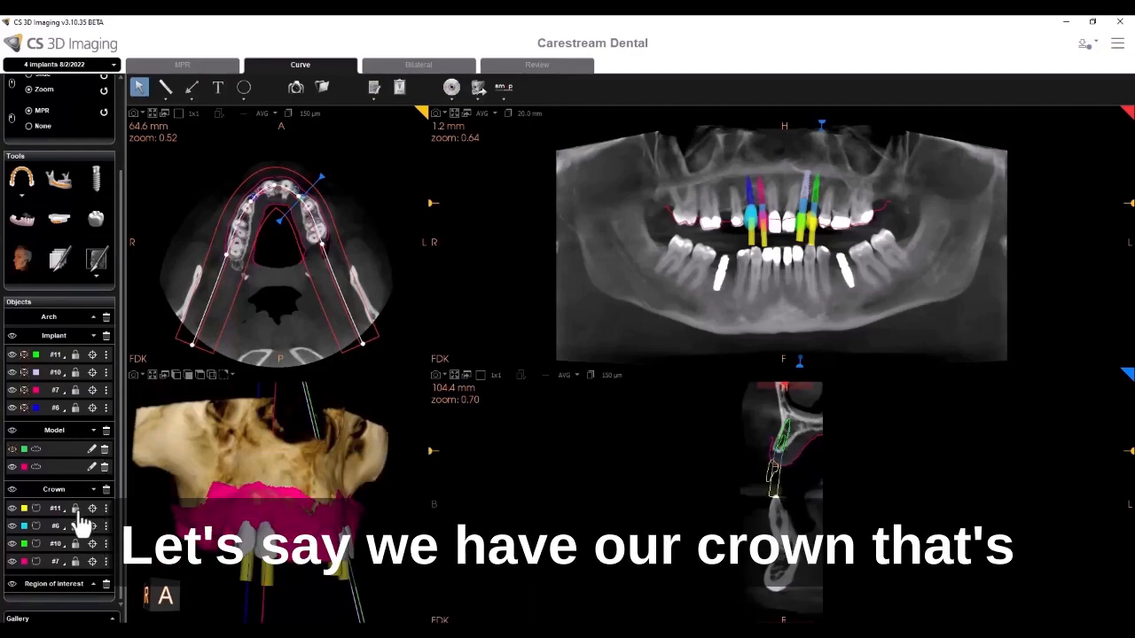
- Unlock crown #11 and enlarge the 3D view
left_click(77, 512)
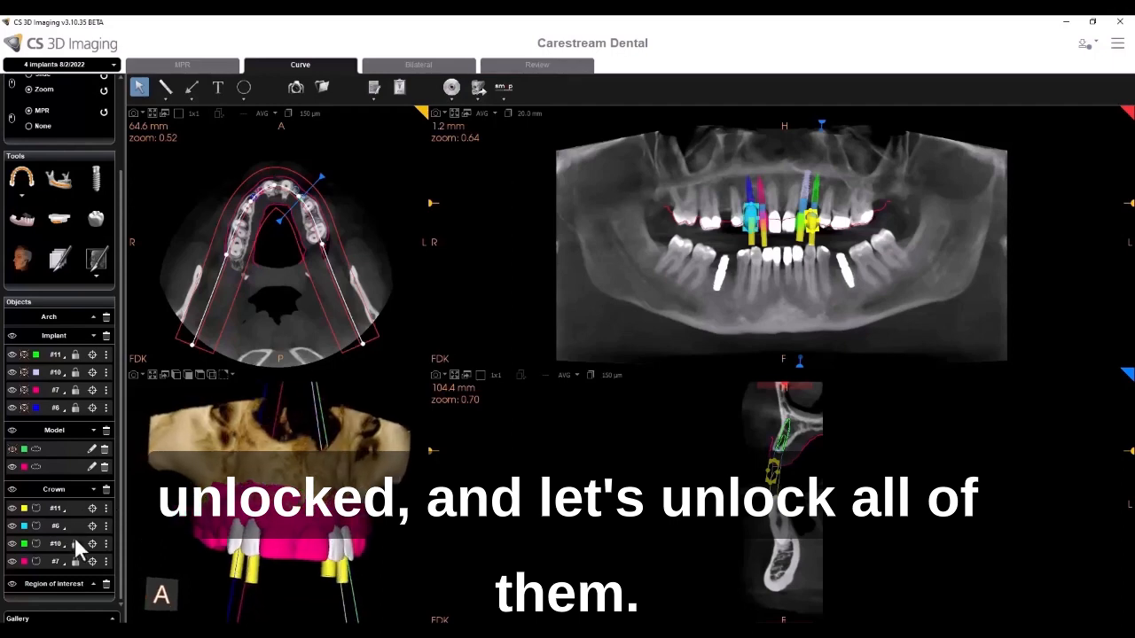
left_click(151, 378)
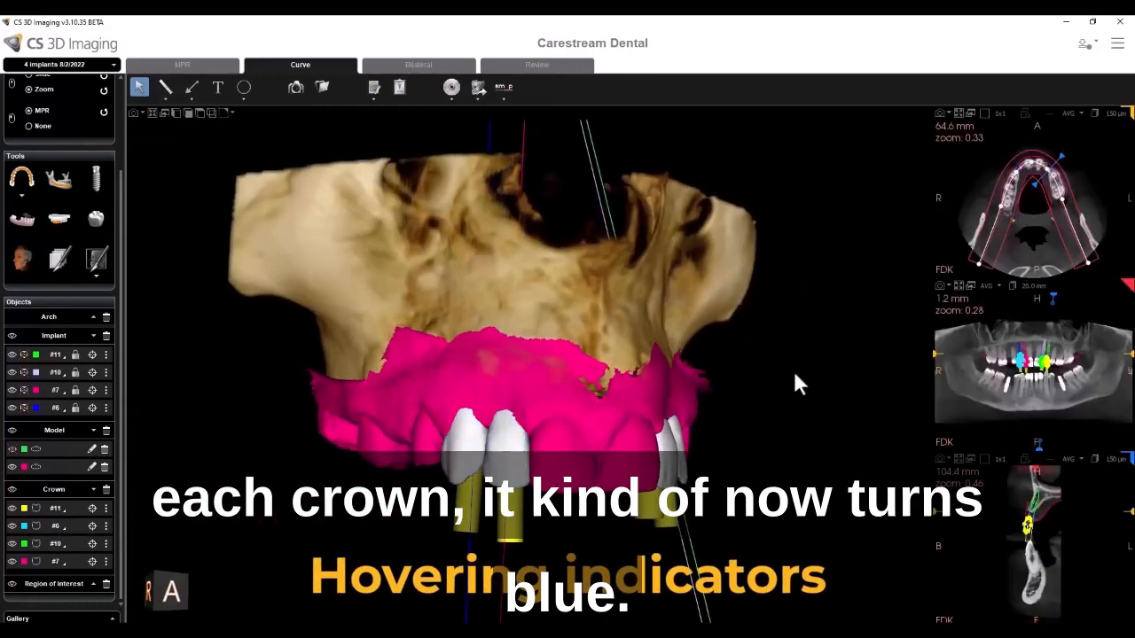
- Rotate and zoom the 3D model to inspect the crowns from several angles
left_click_drag(795, 377, 684, 380)
left_click_drag(848, 380, 714, 430)
left_click_drag(535, 309, 662, 322)
scroll(662, 322, "down", 2)
left_click_drag(182, 545, 206, 524)
scroll(312, 490, "up", 5)
scroll(312, 493, "up", 1)
scroll(206, 524, "down", 4)
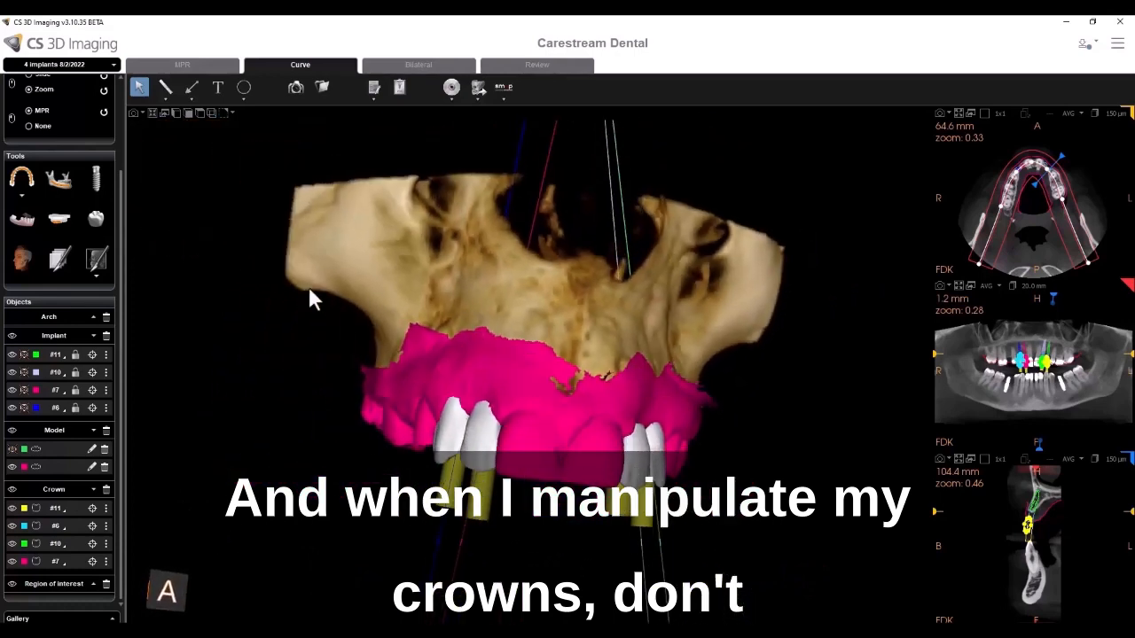
left_click_drag(310, 293, 420, 295)
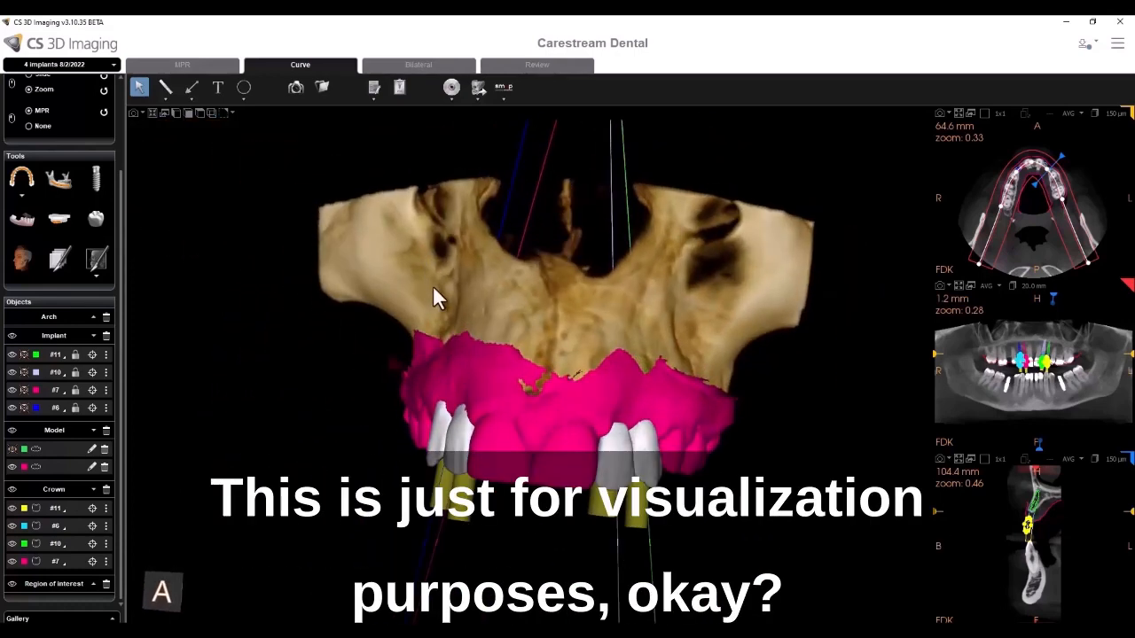
left_click_drag(350, 387, 304, 495)
- Select crown #6 and rotate it slightly with its gyrosphere handles
left_click(463, 447)
scroll(421, 475, "up", 3)
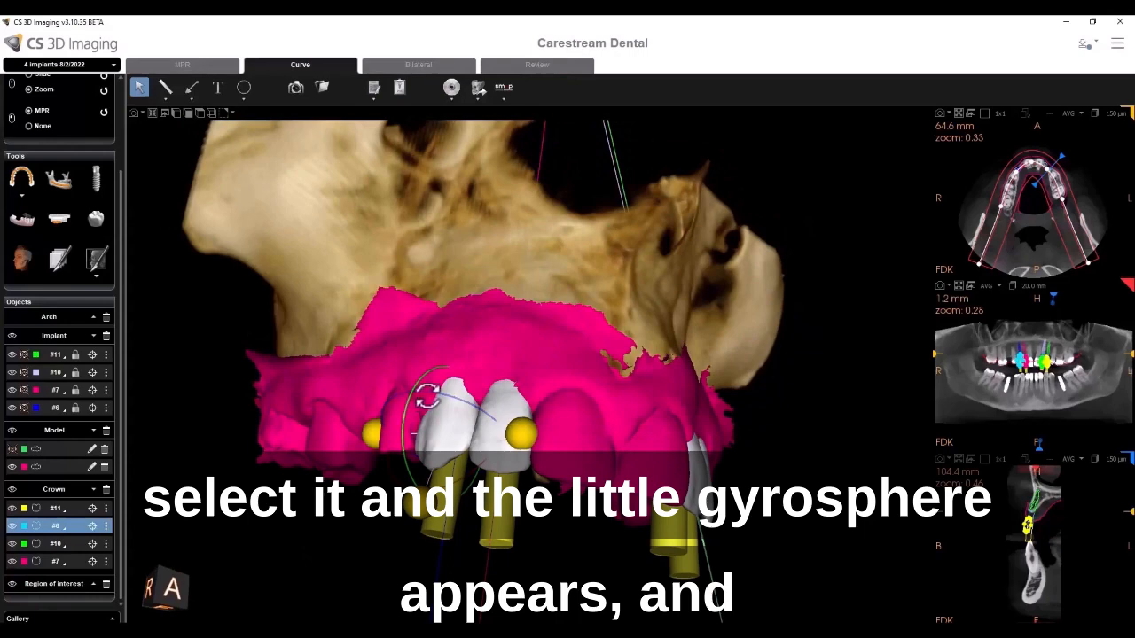
left_click_drag(430, 395, 411, 408)
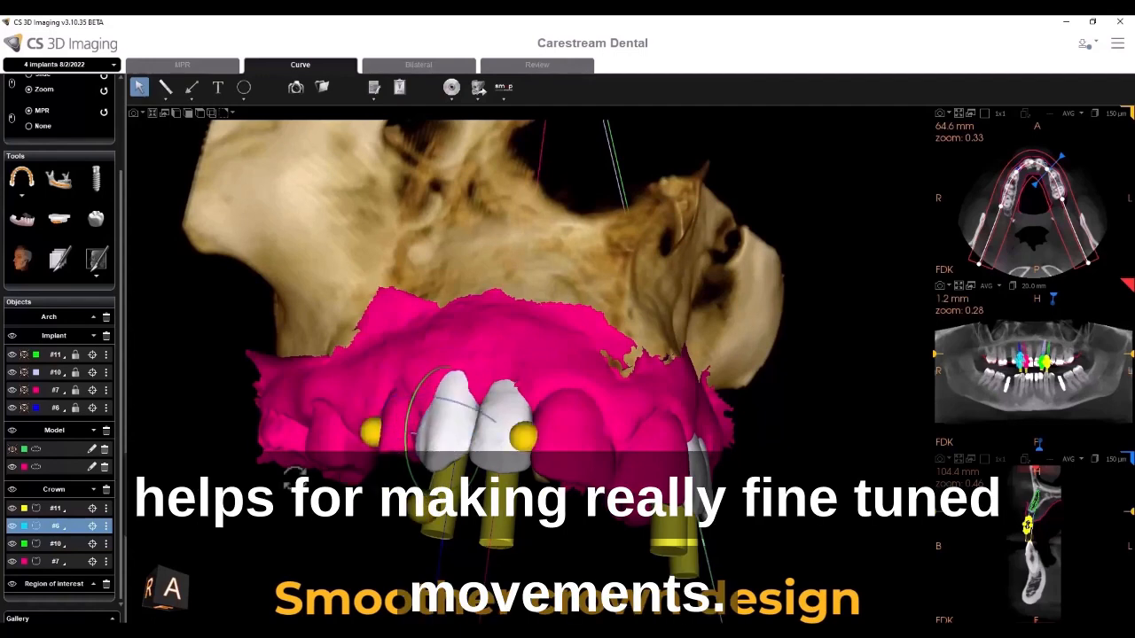
mouse_move(245, 515)
left_mouse_down()
mouse_move(282, 521)
mouse_move(263, 524)
left_mouse_up()
scroll(260, 516, "down", 3)
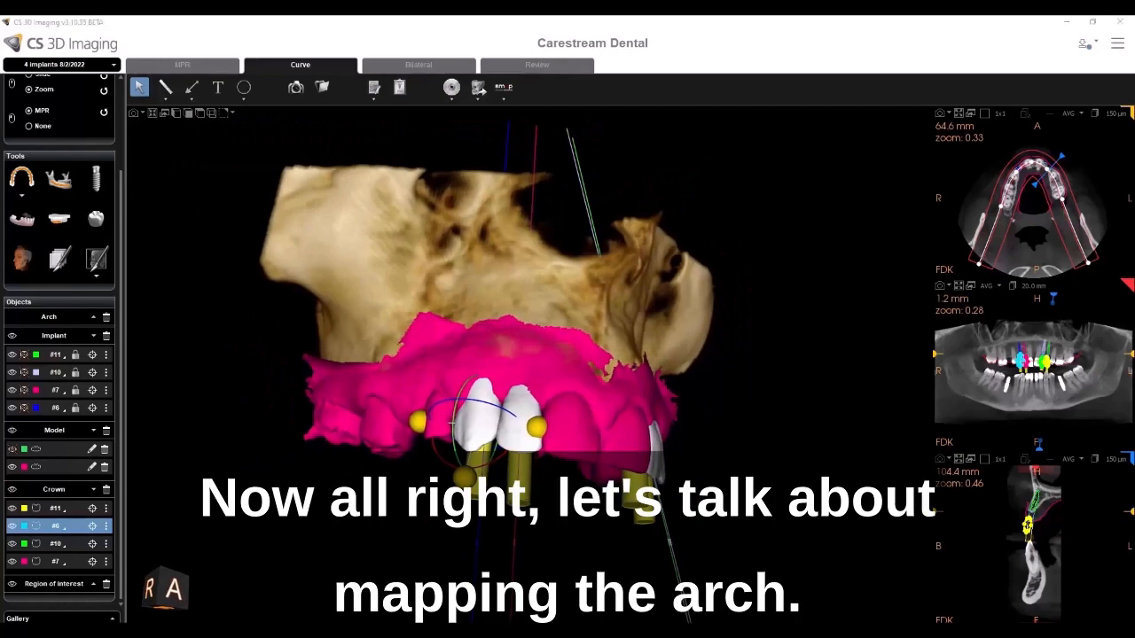
- In the fully edentulous maxilla study, move the axial slice up to the maxilla
mouse_move(448, 631)
left_click(551, 619)
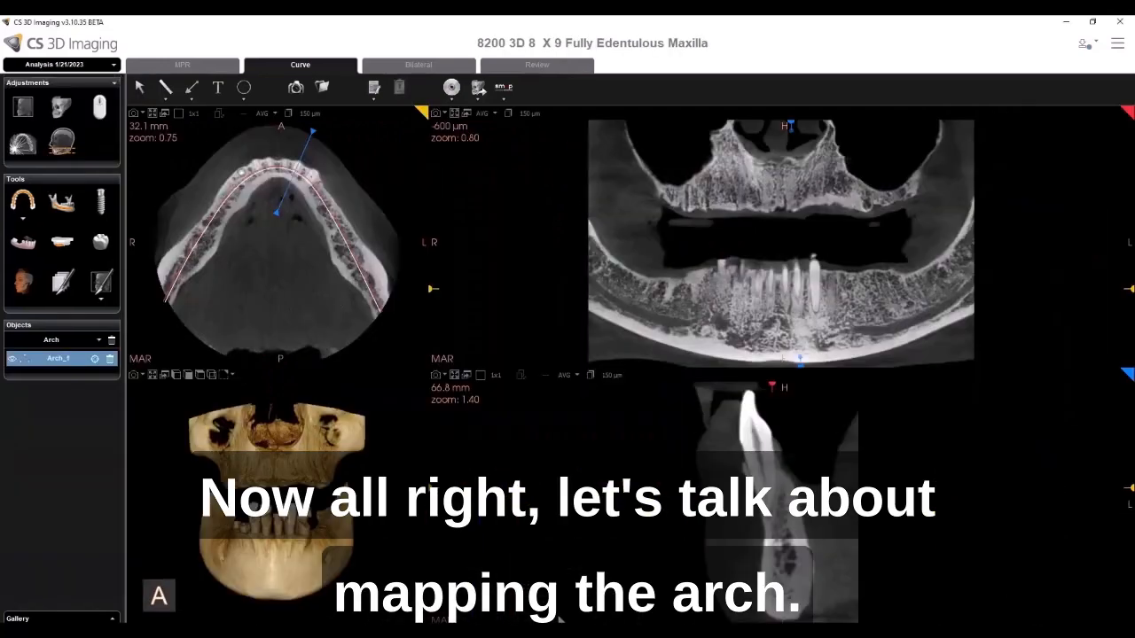
left_click(139, 87)
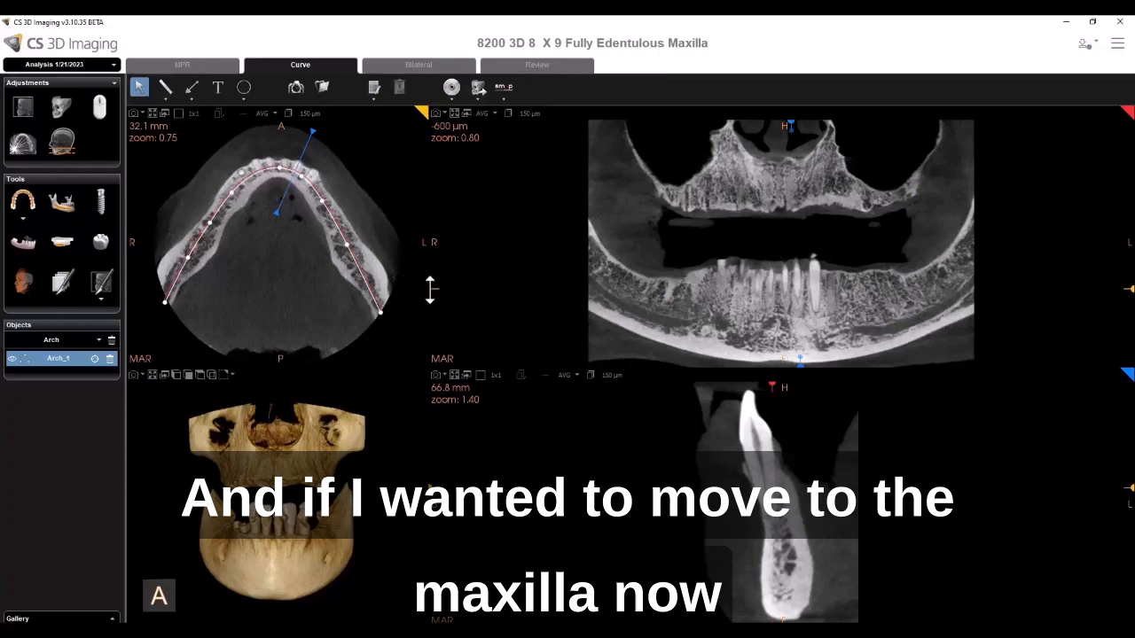
left_click_drag(430, 289, 437, 193)
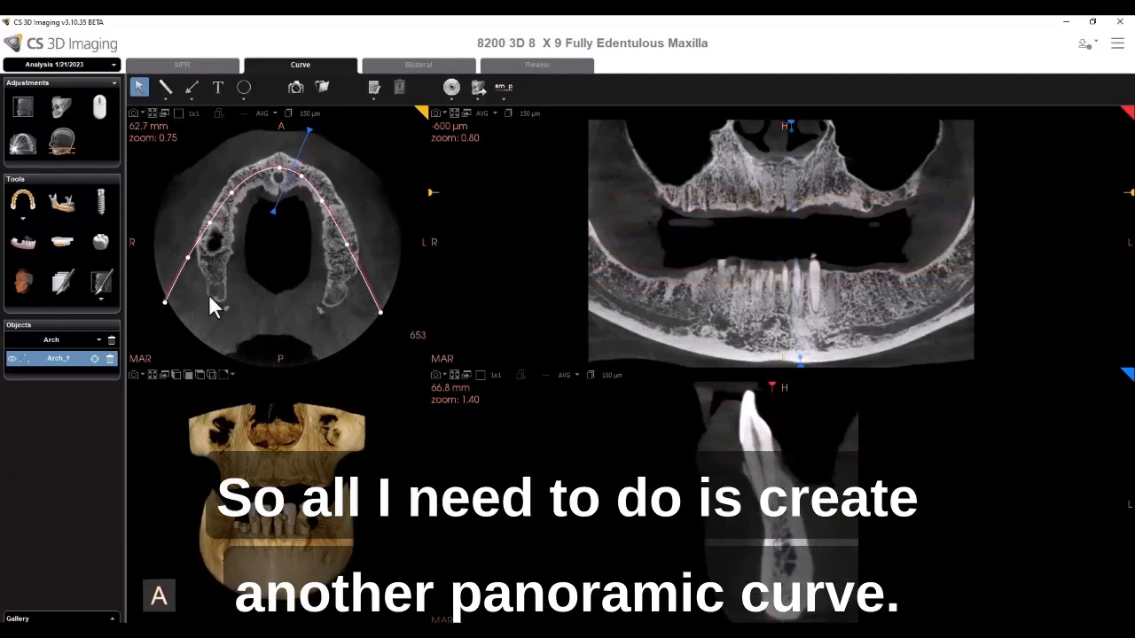
- Draw a new panoramic arch curve around the maxilla with the Arch tool
left_click(24, 210)
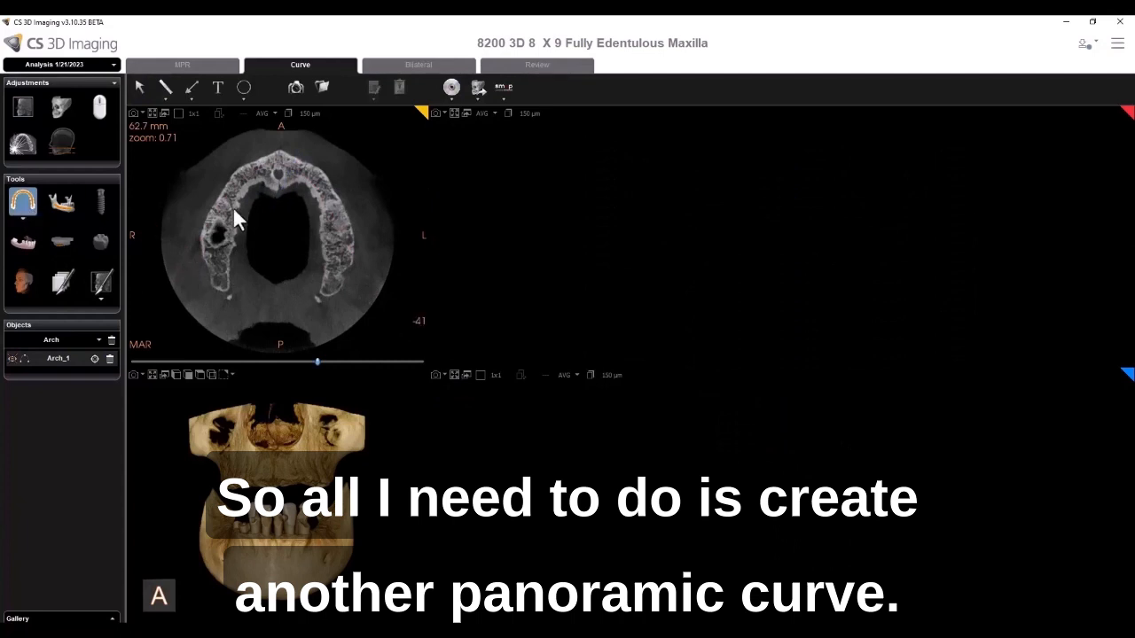
left_click(217, 311)
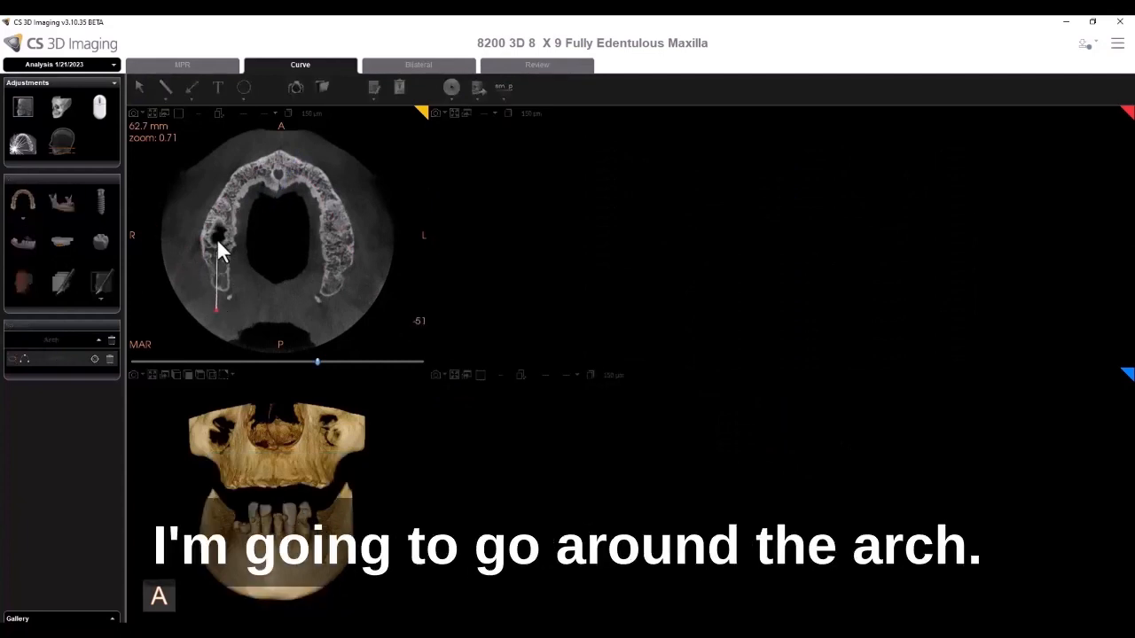
left_click(218, 246)
left_click(228, 197)
left_click(249, 173)
left_click(280, 165)
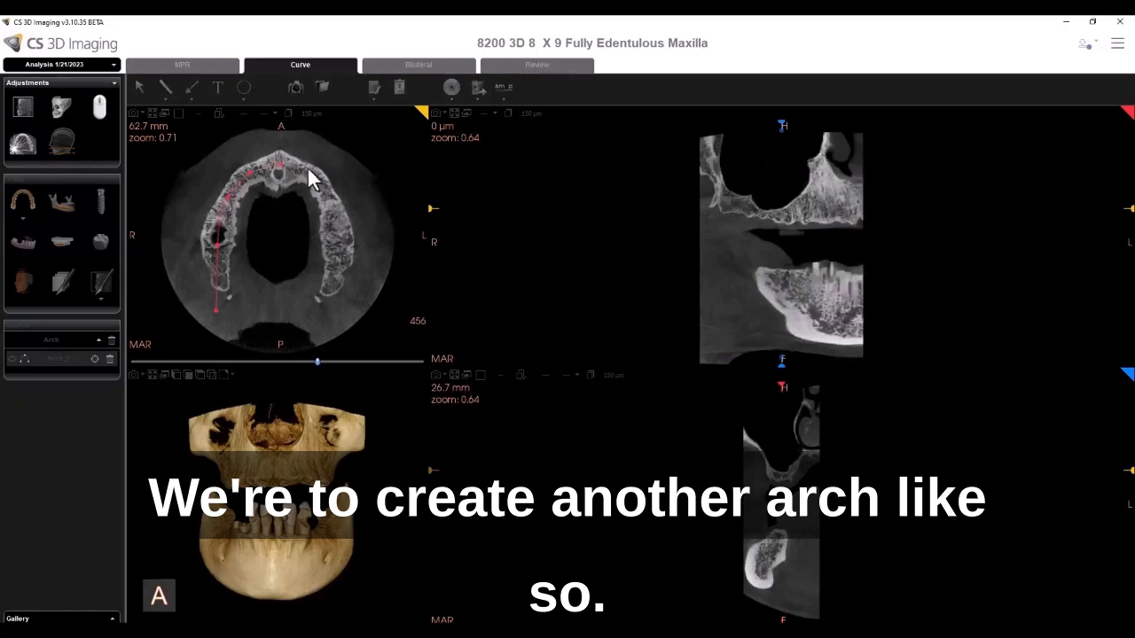
left_click(317, 175)
left_click(331, 215)
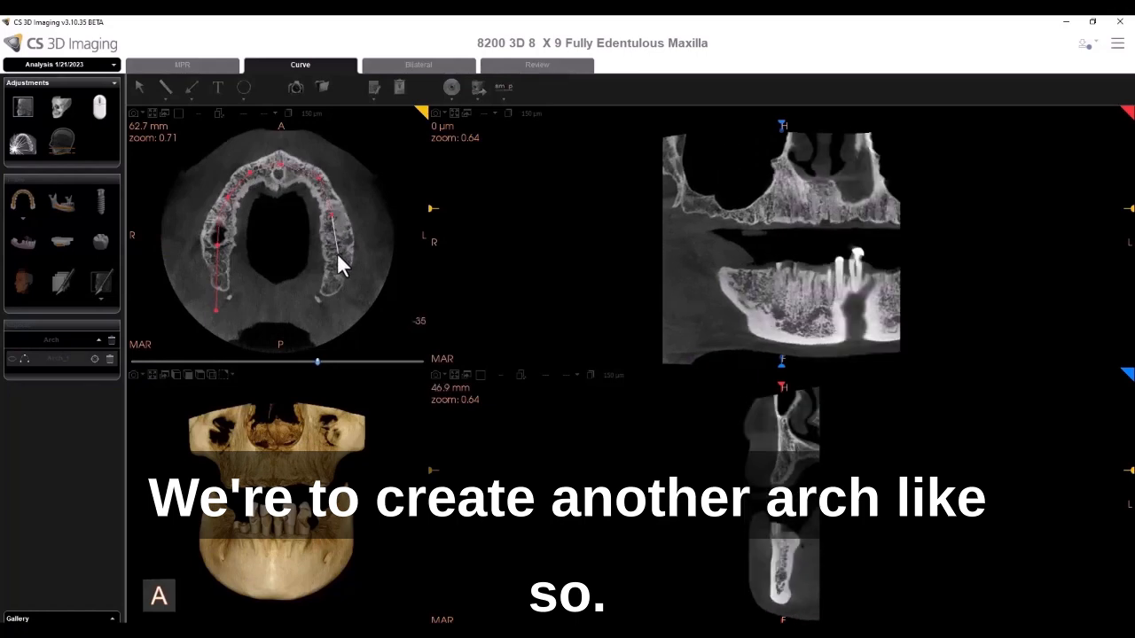
left_click(337, 255)
double_click(335, 312)
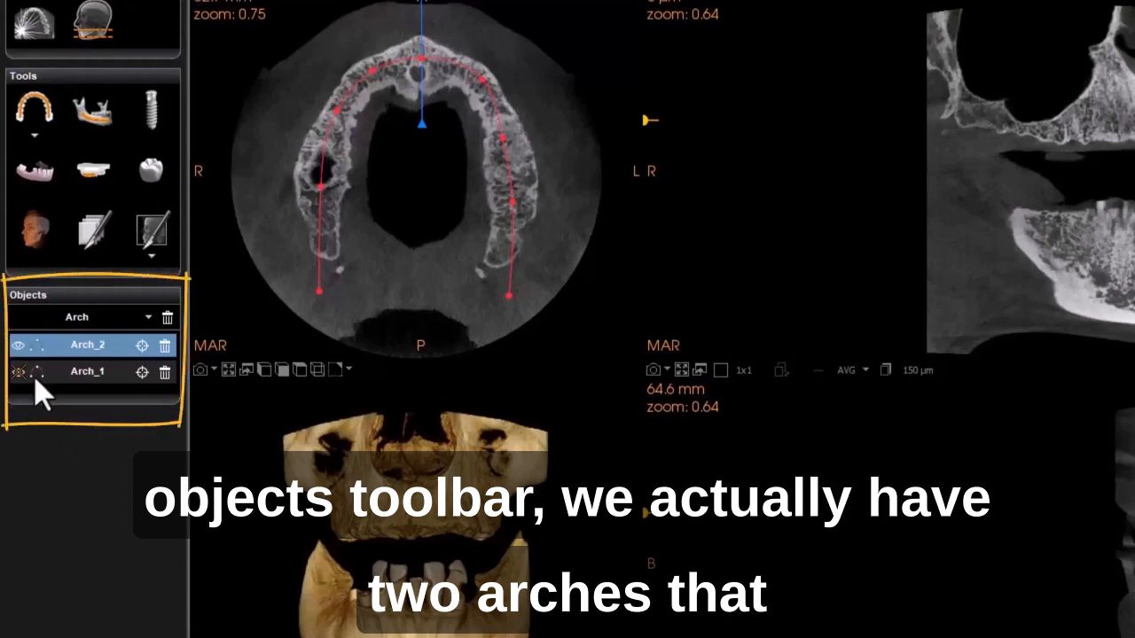
- Rename the new arch Arch_2 as Maxilla
double_click(86, 344)
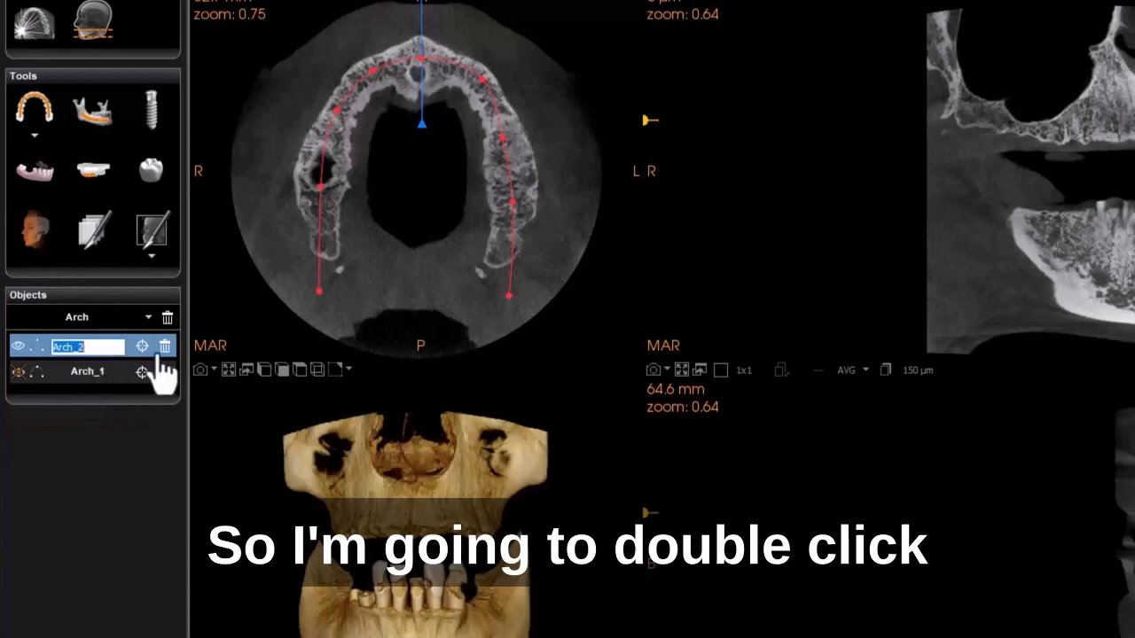
type("Maxilla")
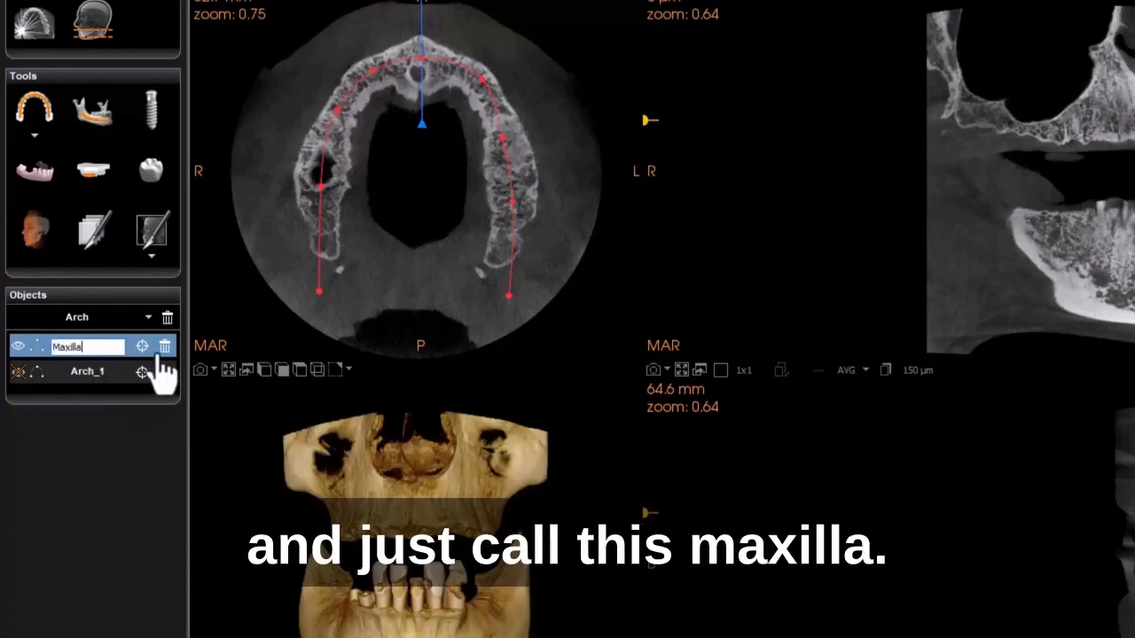
key("Return")
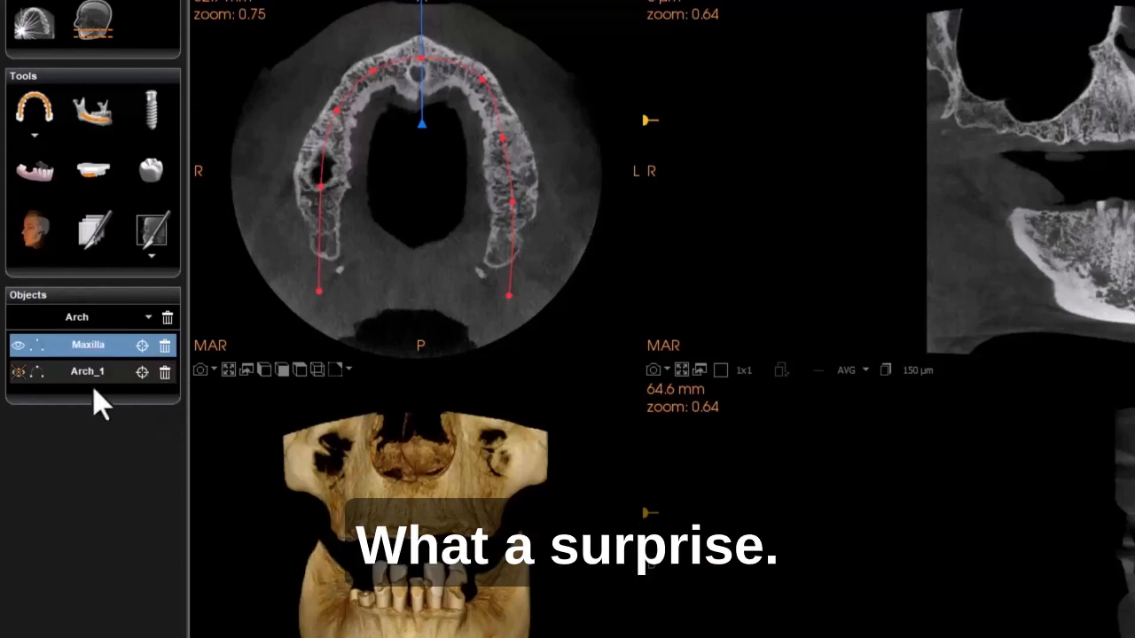
- Rename Arch_1 as Mandible
double_click(89, 371)
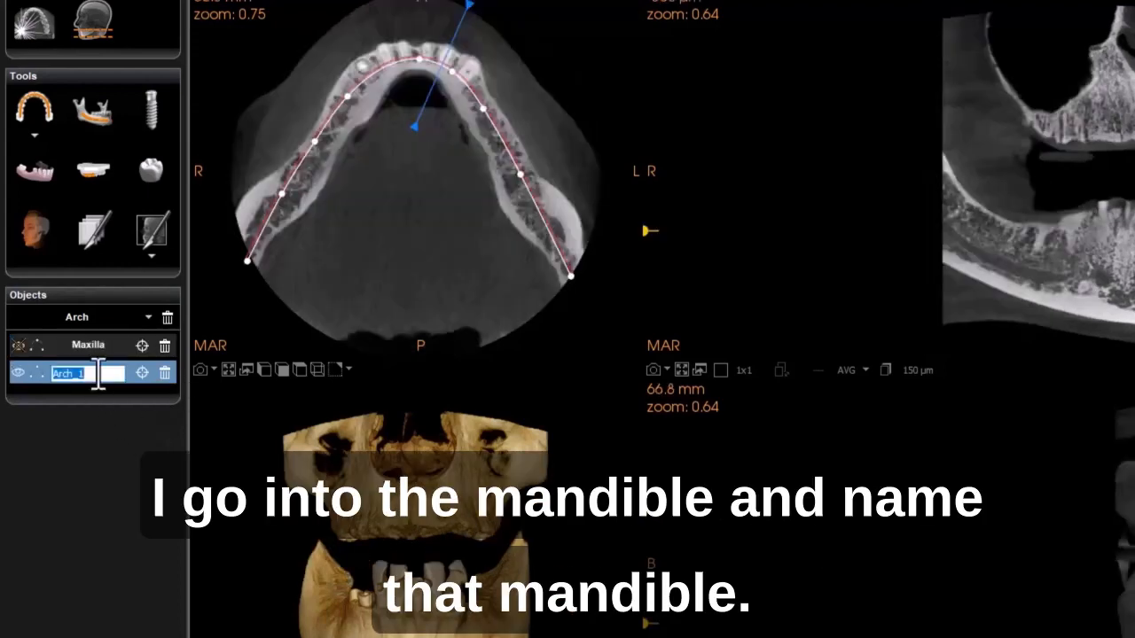
type("Mandible")
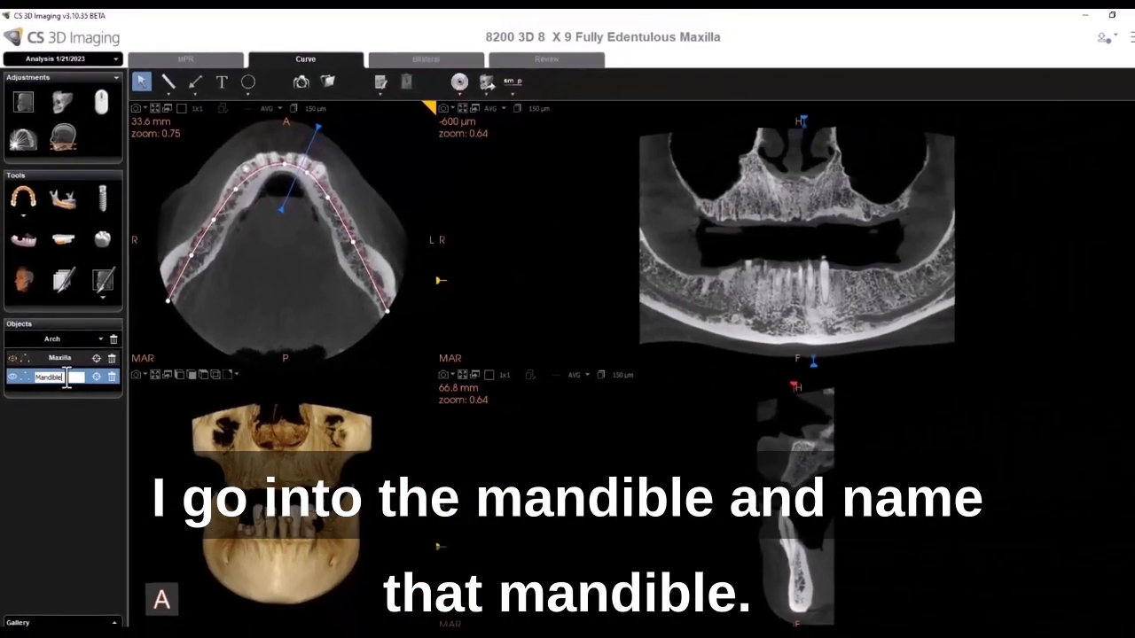
key("Return")
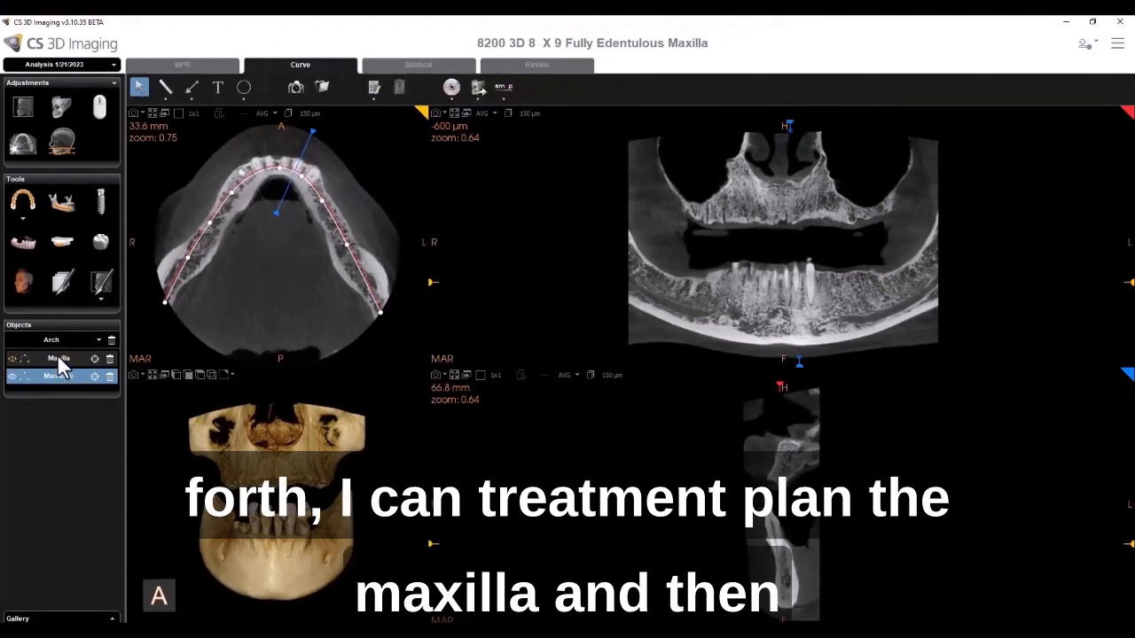
- Switch the views to the Maxilla arch and back to the Mandible arch
left_click(58, 358)
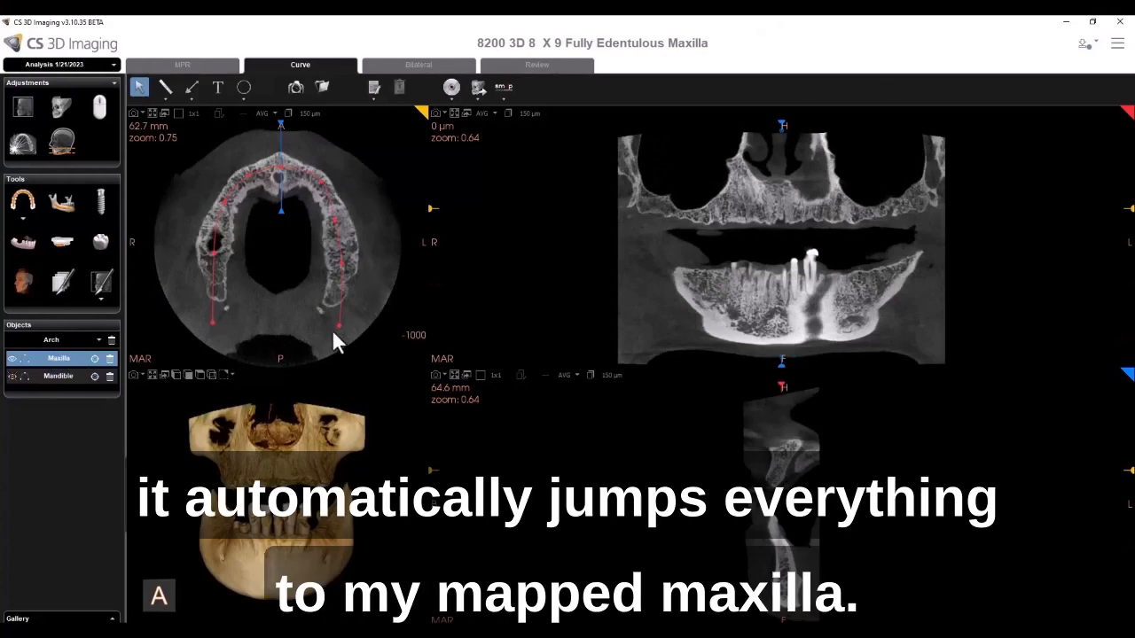
left_click(61, 378)
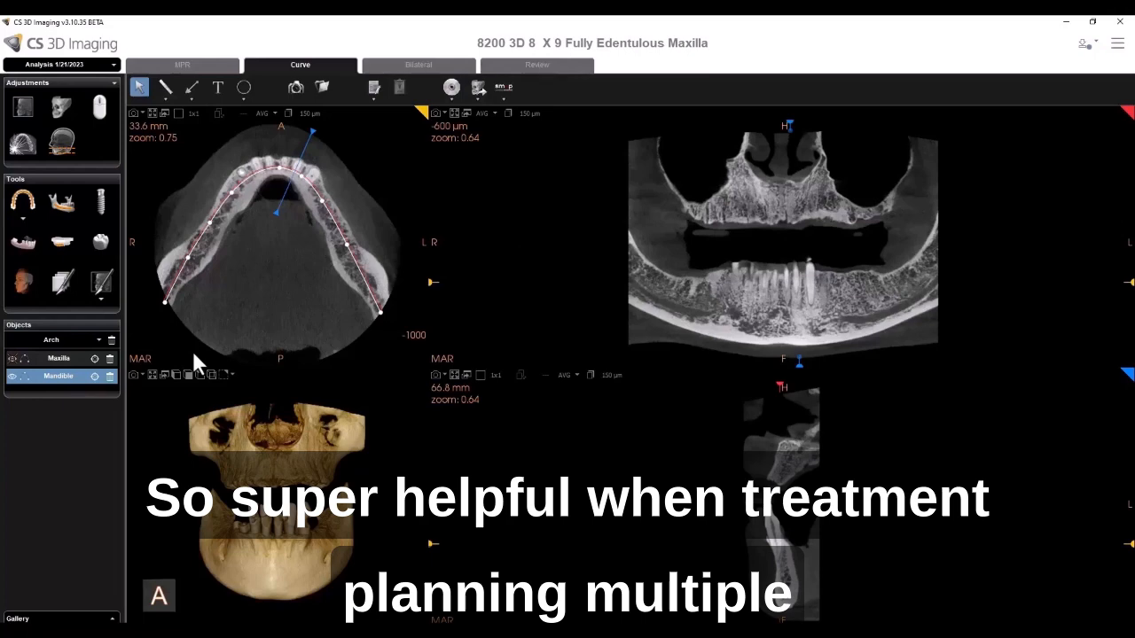
scroll(332, 569, "up", 3)
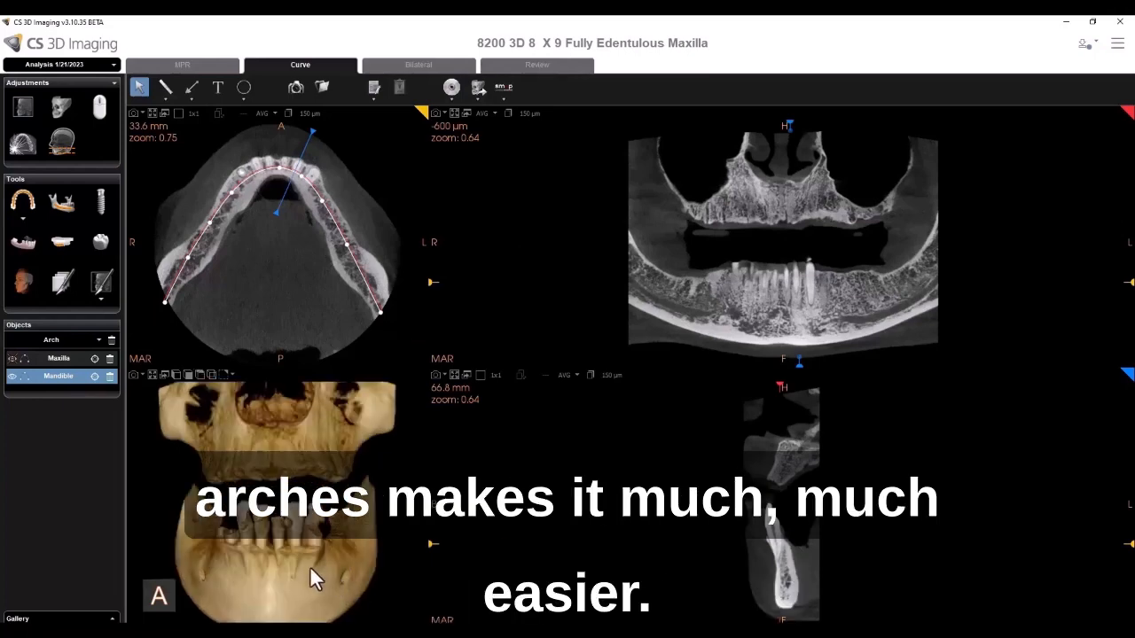
left_click_drag(310, 565, 323, 558)
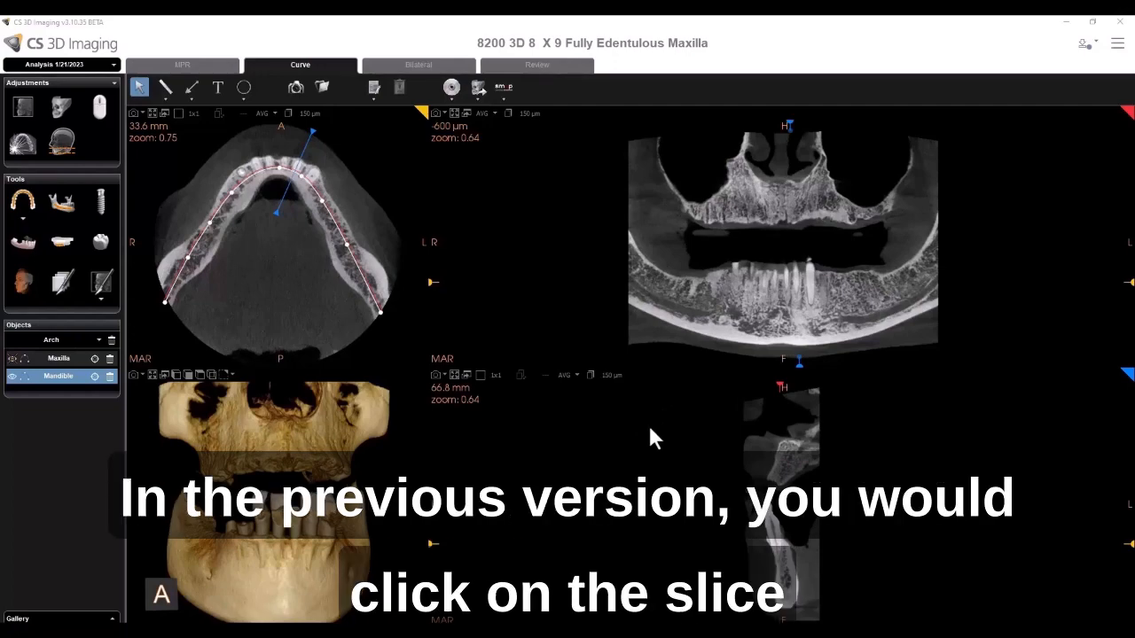
- Review the slab thickness options of the cross-sectional and panoramic views
left_click(611, 376)
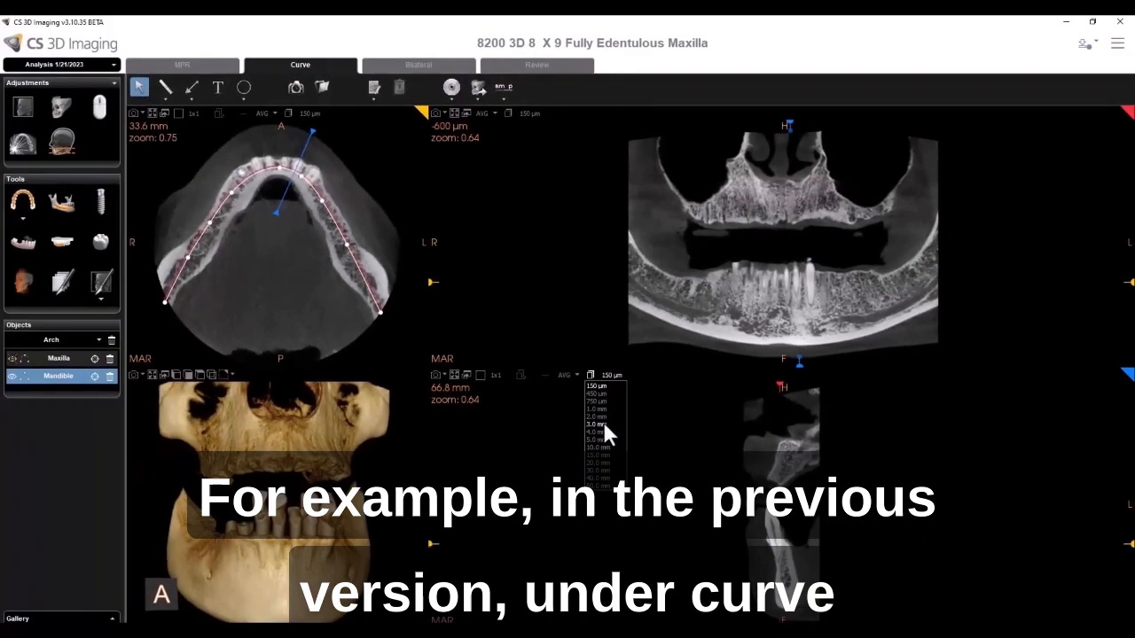
left_click(527, 116)
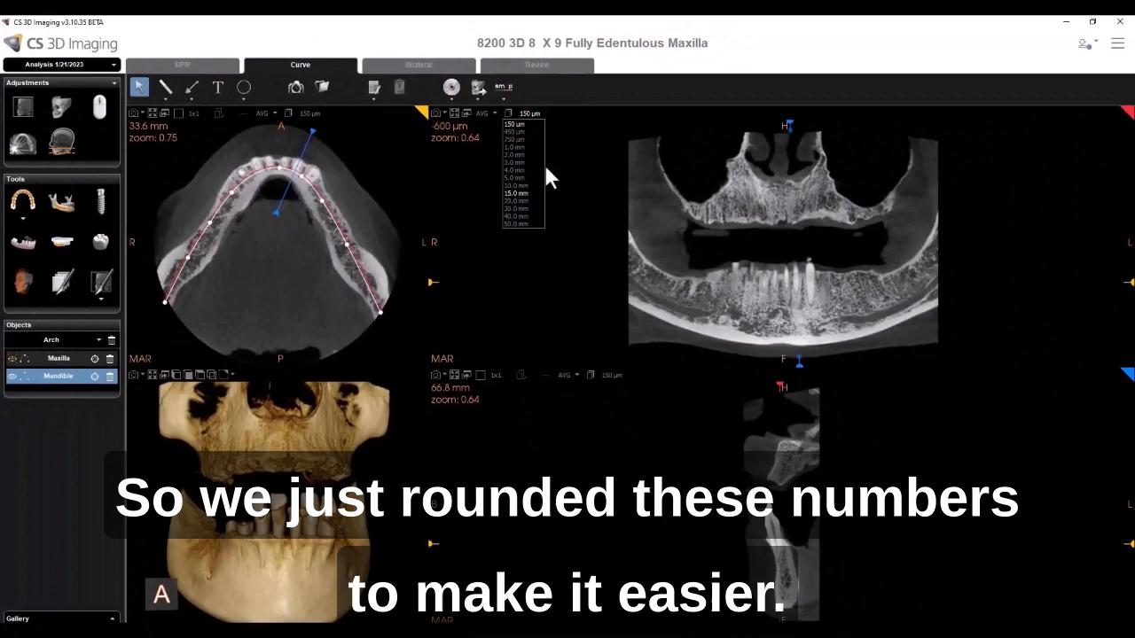
left_click(566, 135)
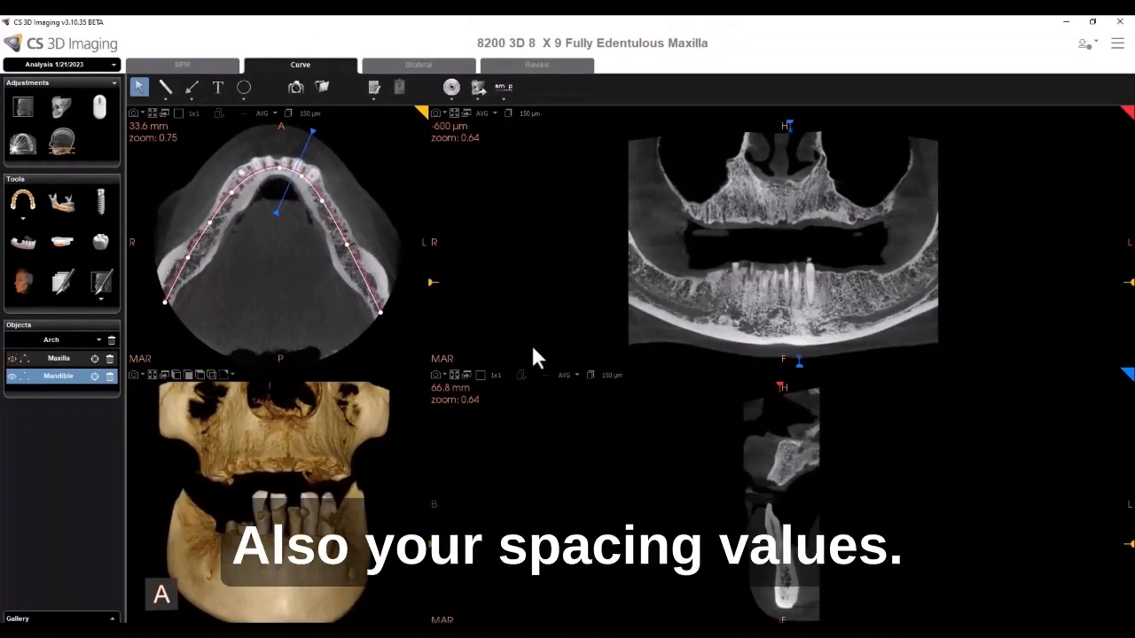
- Switch the cross-sectional view to a 3x3 layout and enlarge it to fill the viewing area
left_click(480, 375)
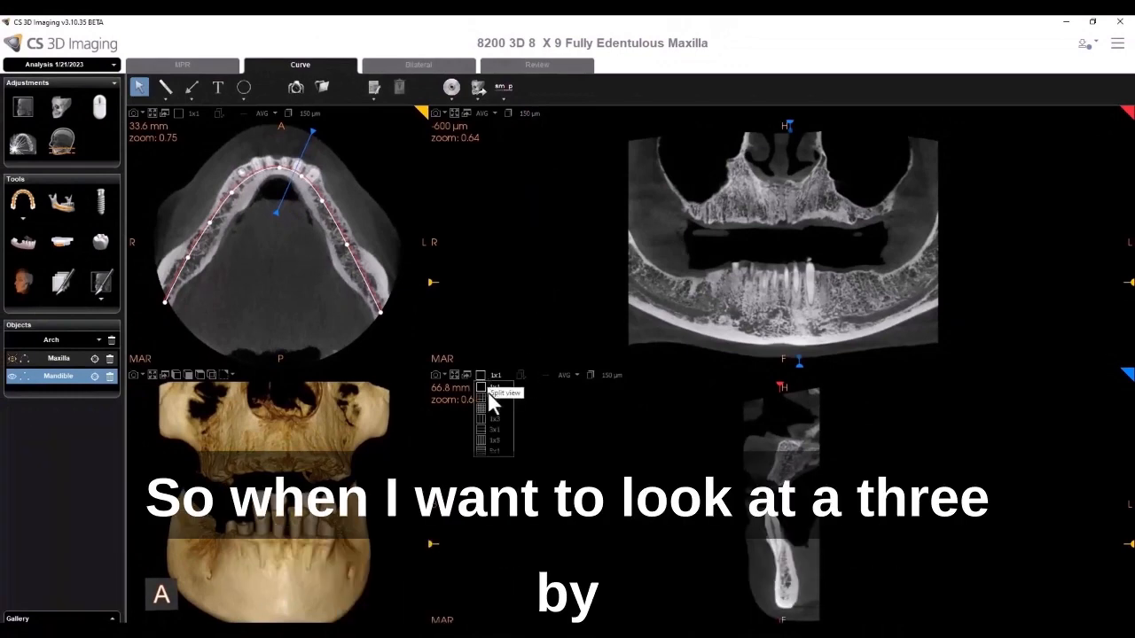
left_click(487, 397)
double_click(451, 384)
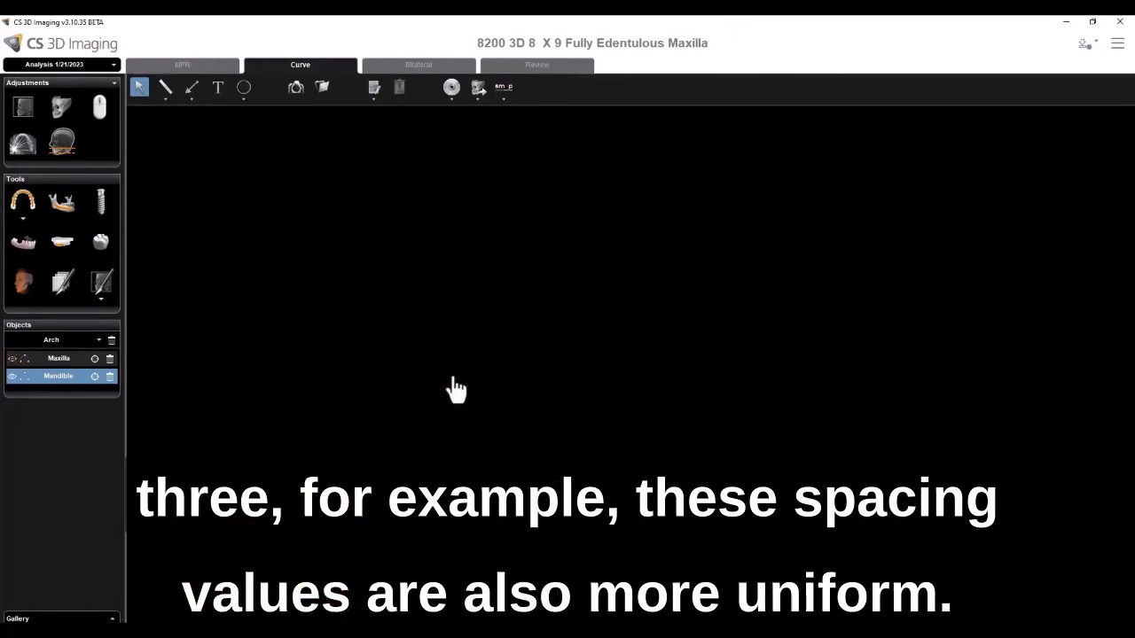
right_click_drag(233, 374, 266, 371)
middle_click_drag(266, 372, 261, 341)
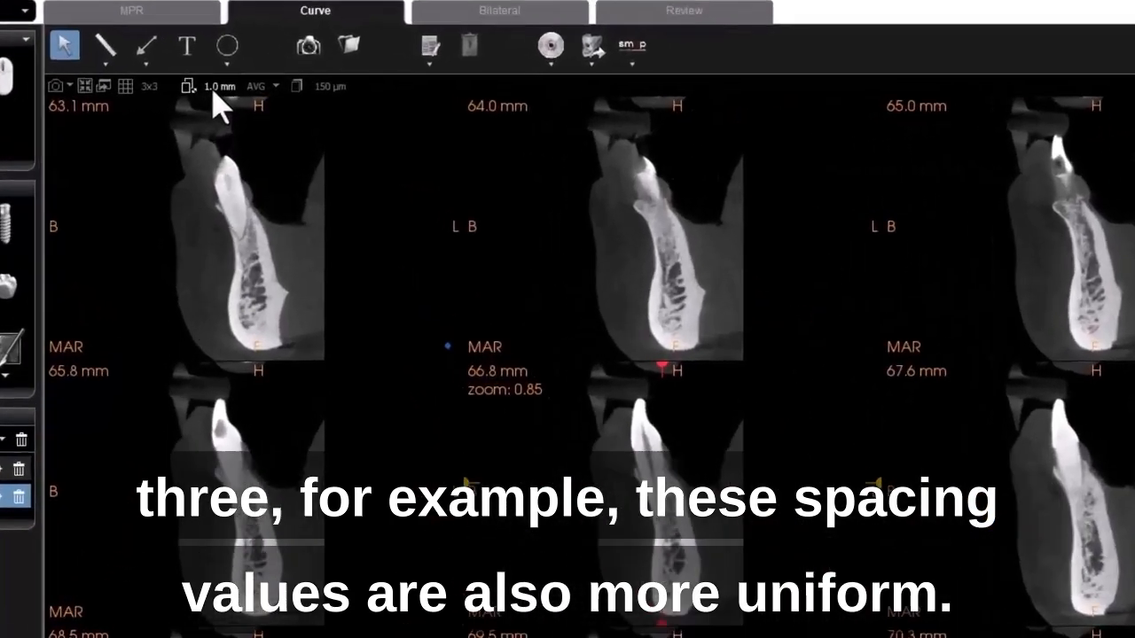
- Set the cross-sections' slice spacing to 1.0 mm
left_click(237, 113)
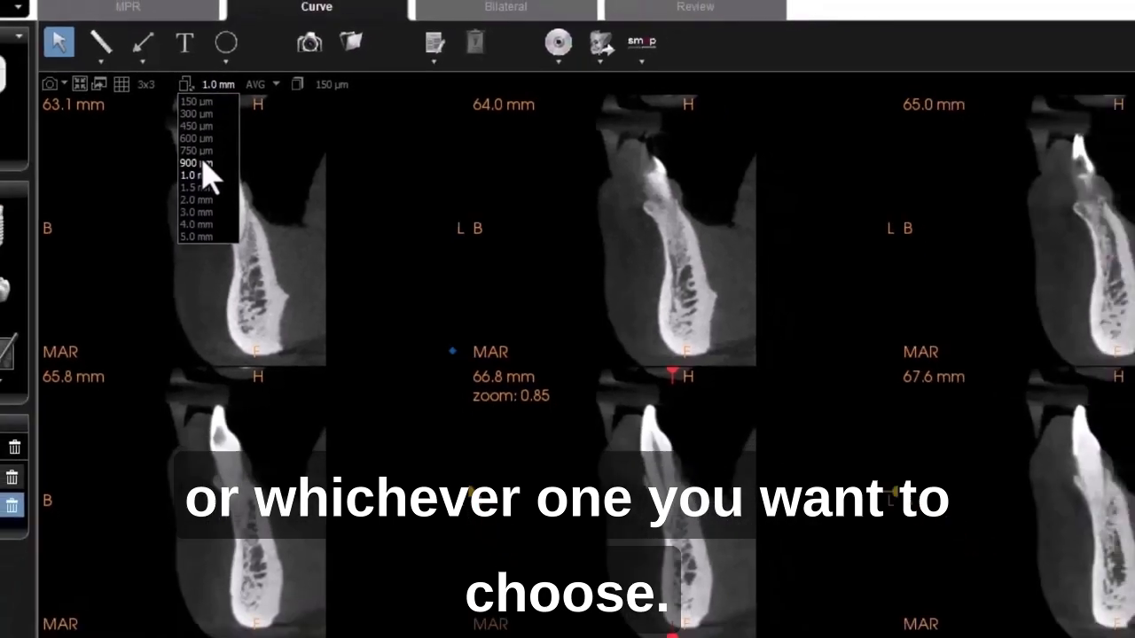
left_click(181, 177)
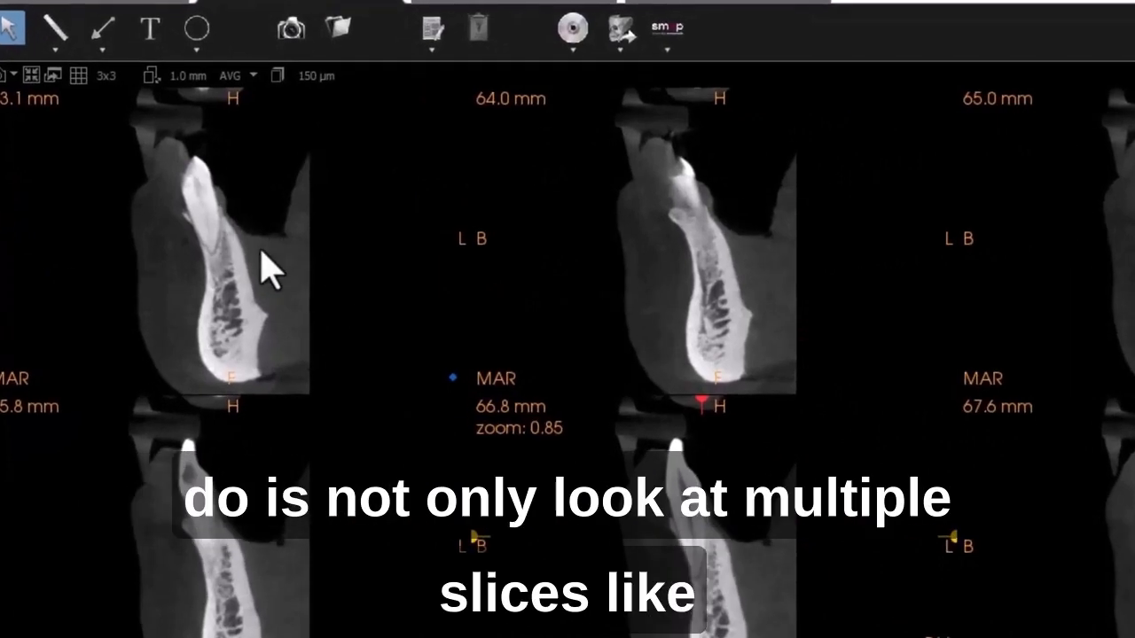
scroll(259, 248, "up", 2)
middle_click_drag(274, 249, 261, 219)
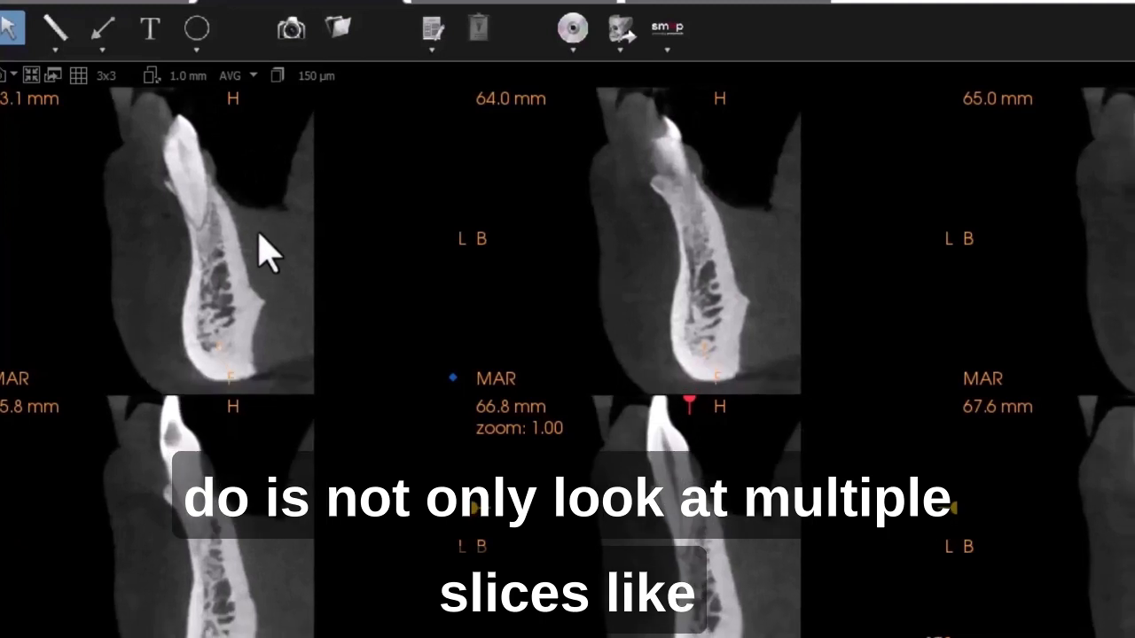
- Set the cross-sections' slab thickness to 1.0 mm
left_click(174, 82)
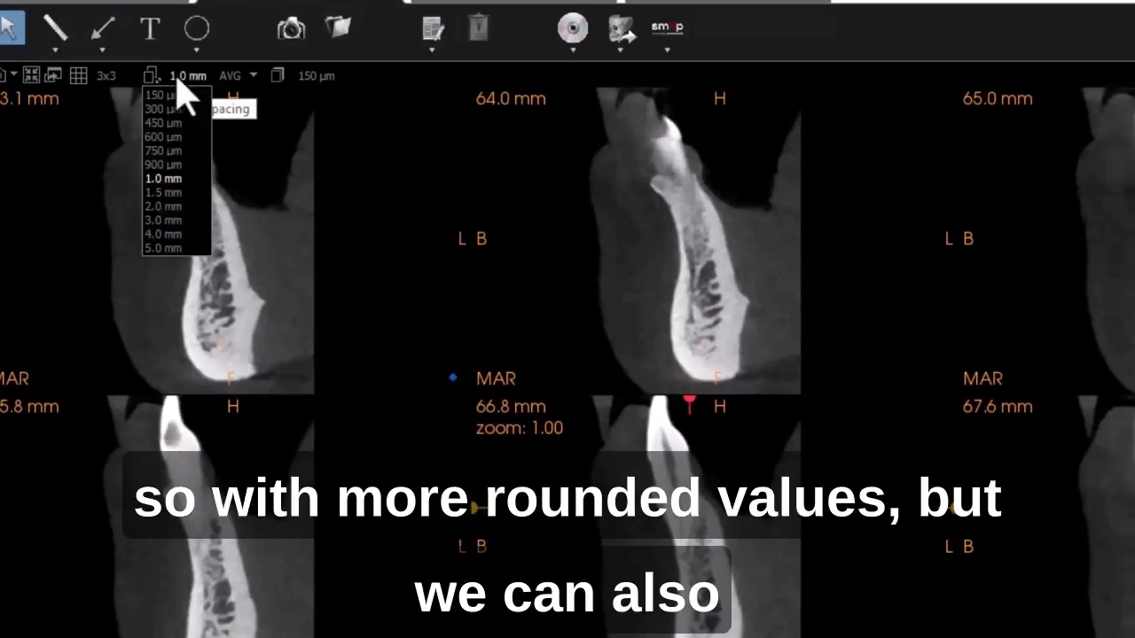
left_click(317, 80)
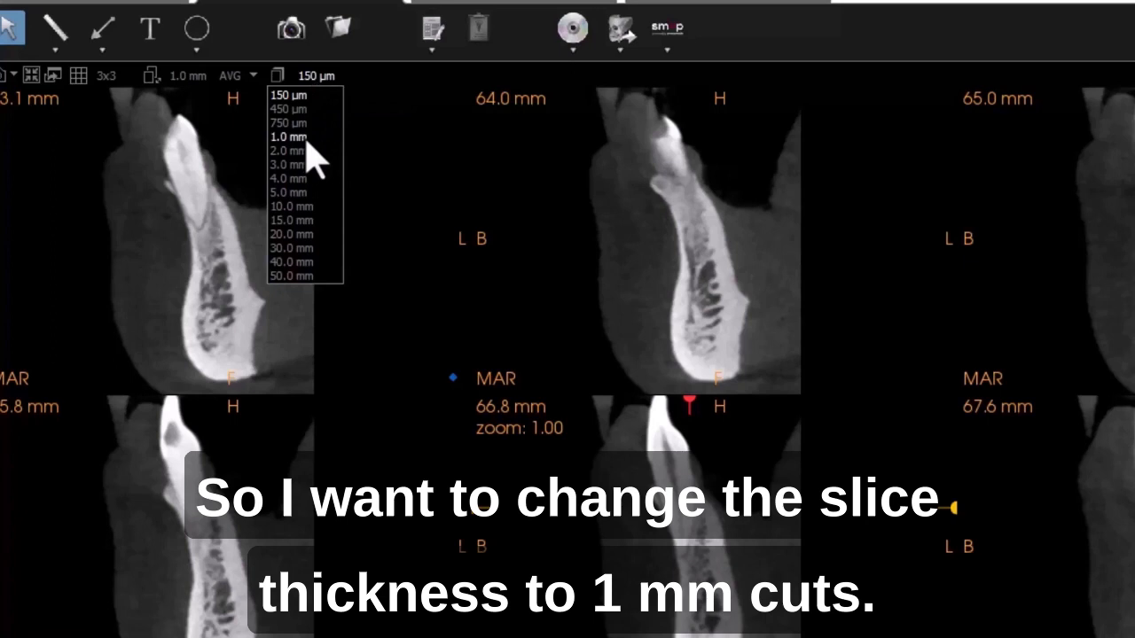
left_click(309, 137)
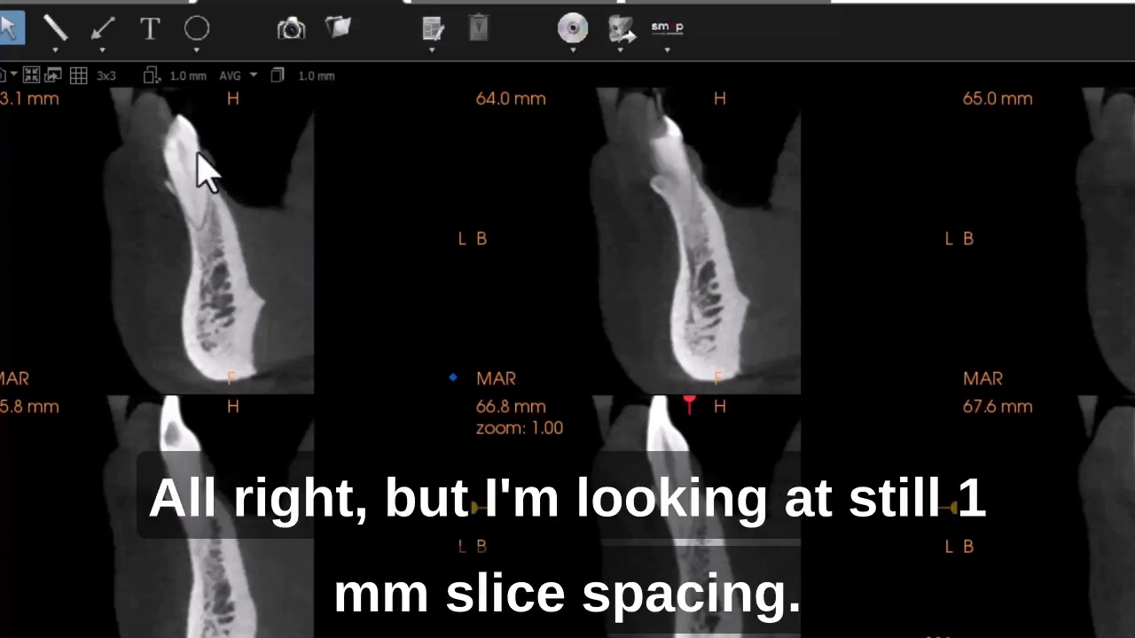
- Set the cross-sections' slab thickness back to 150 µm
left_click(185, 82)
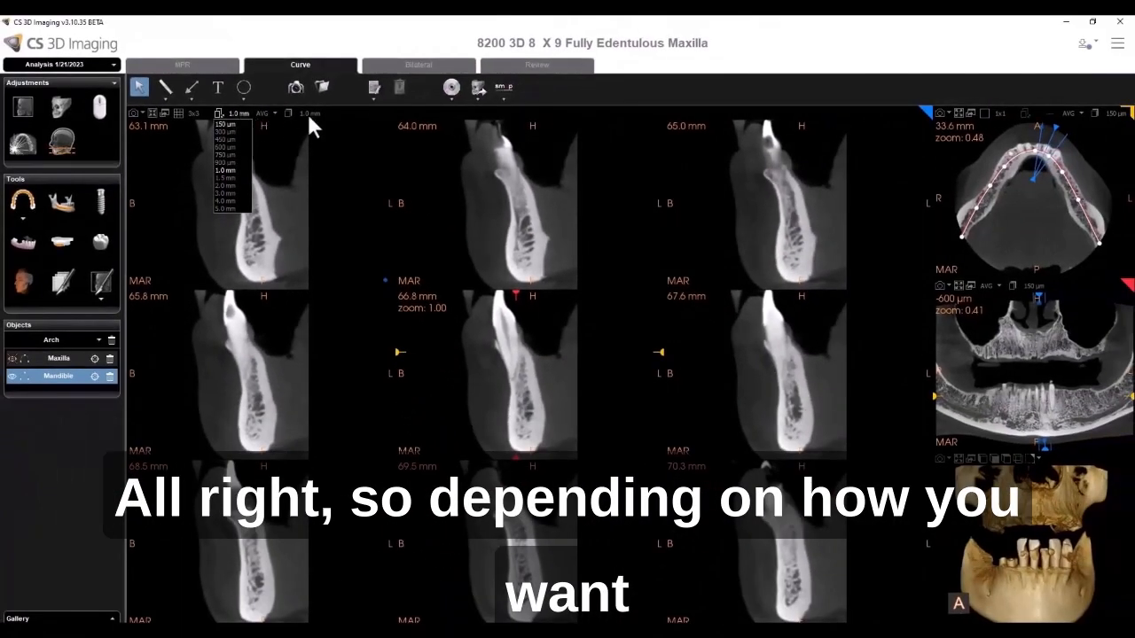
left_click(309, 115)
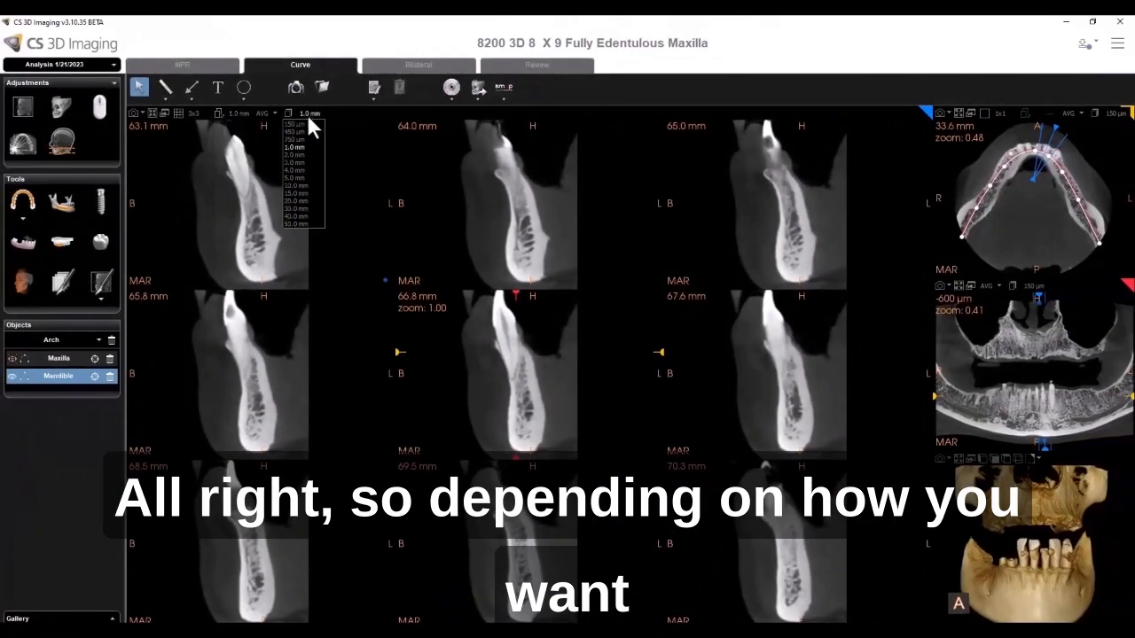
left_click(306, 124)
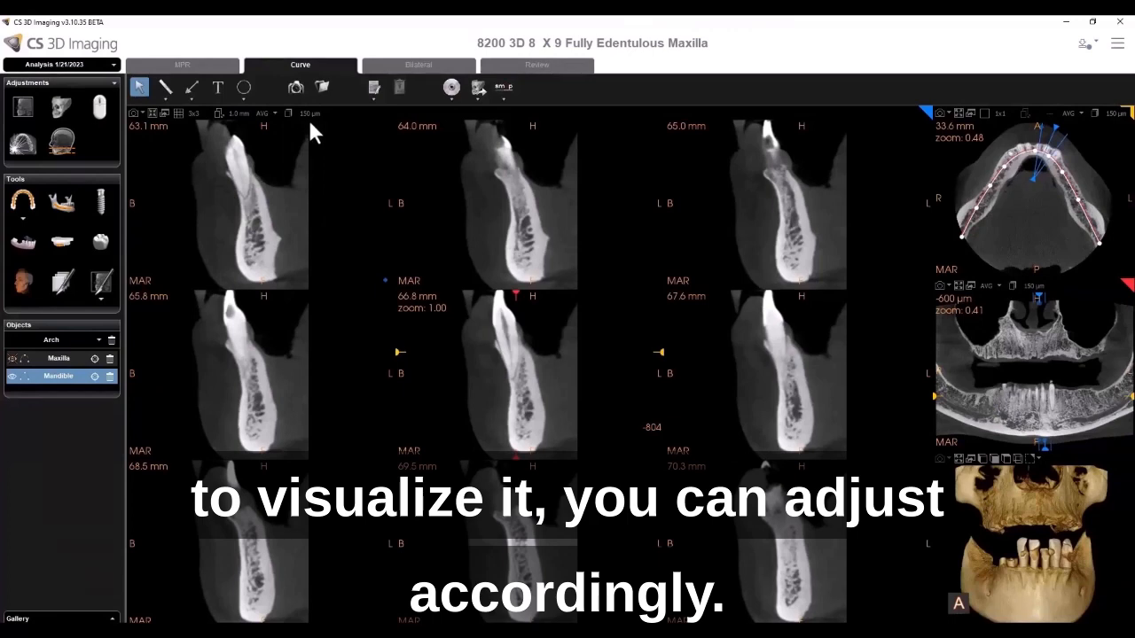
- Switch to the 8200 3D Endo 5 X 5 Apical Delta window and review its MPR preferences for slice spacing and synchronization
mouse_move(449, 631)
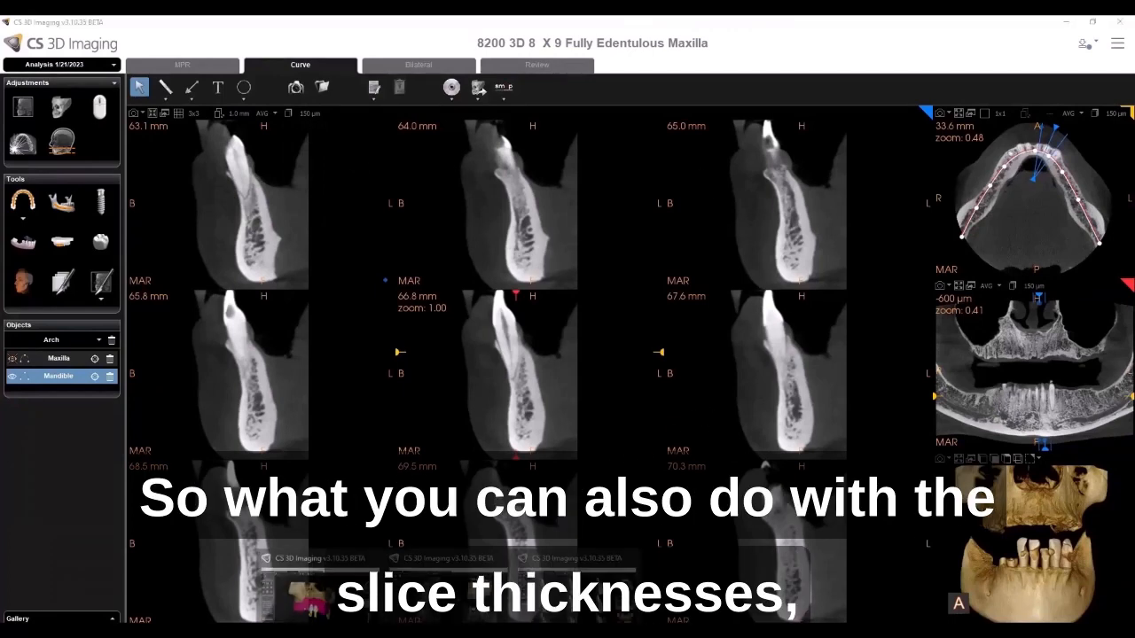
left_click(447, 581)
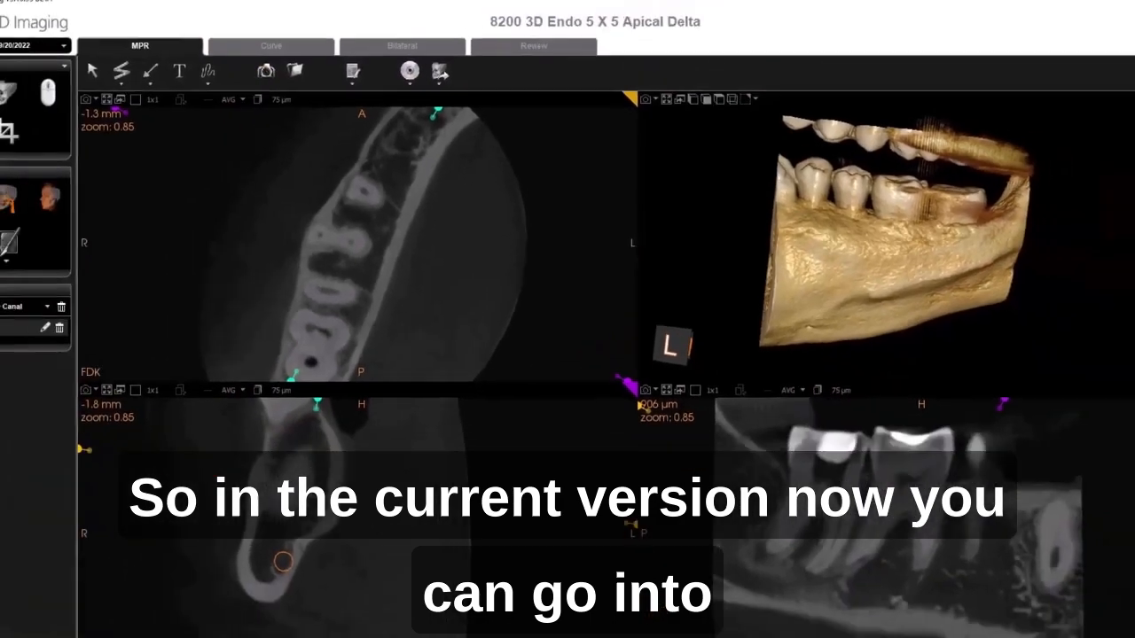
left_click(1118, 45)
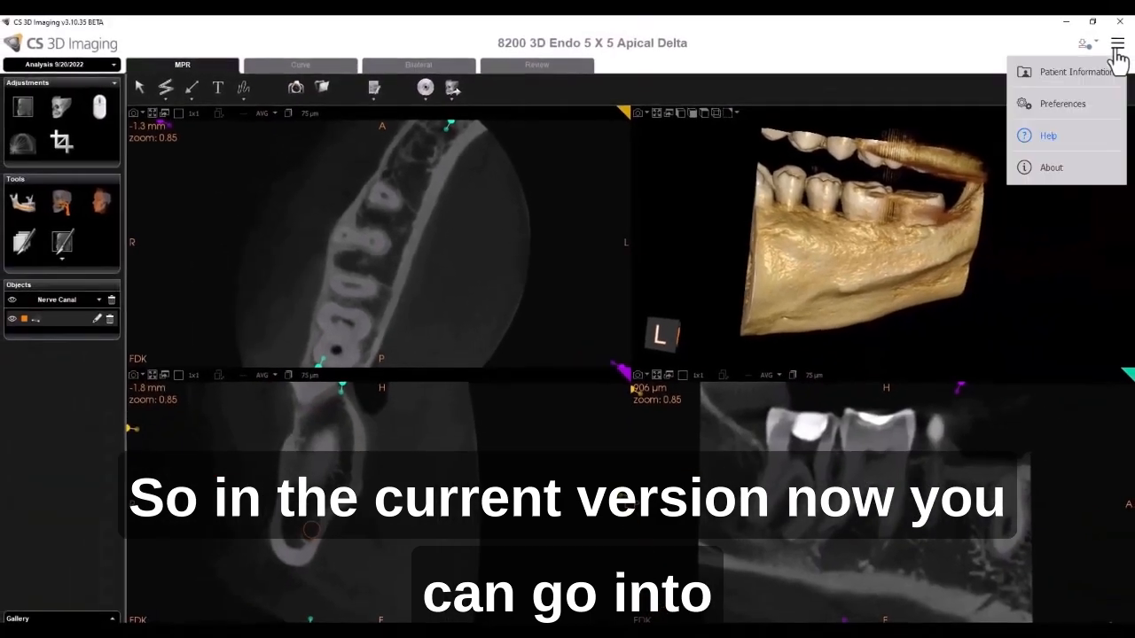
left_click(1081, 100)
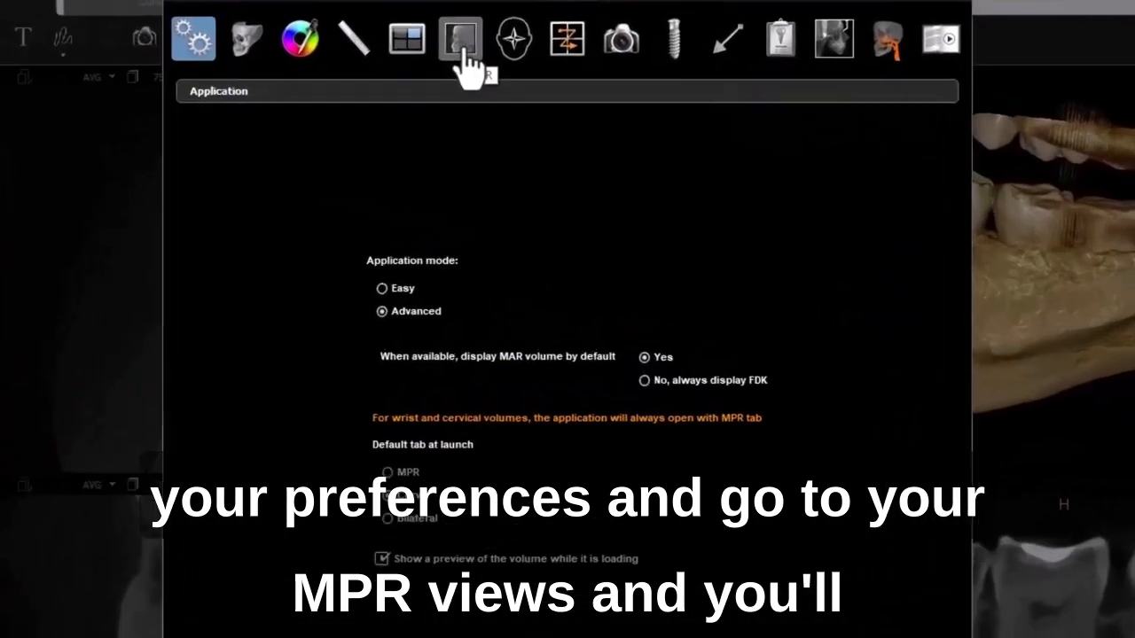
left_click(500, 92)
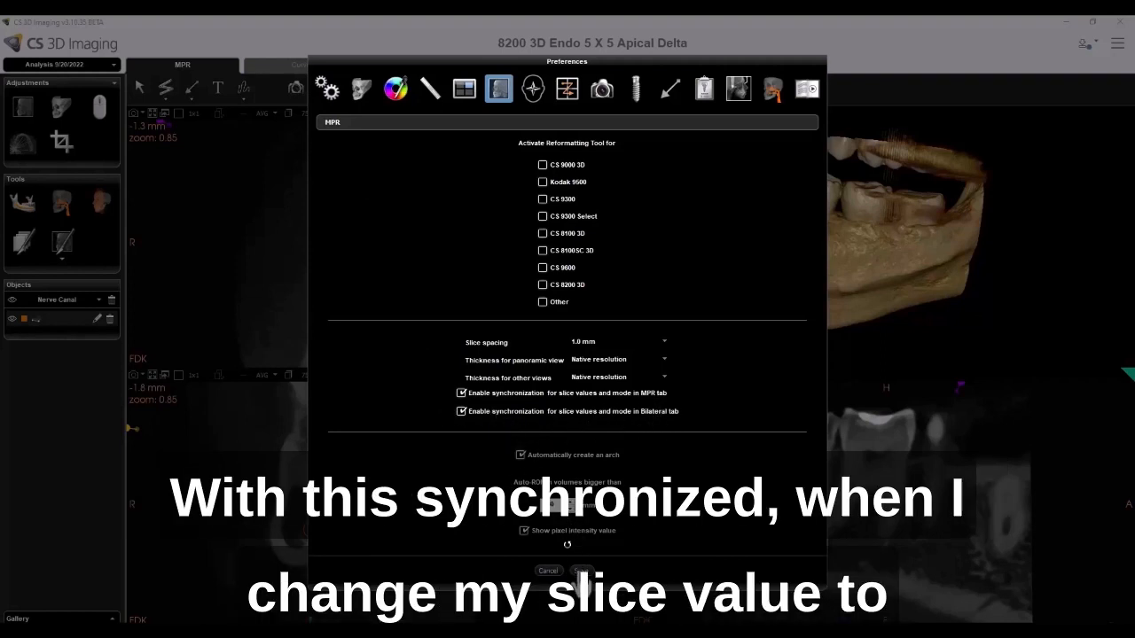
left_click(581, 571)
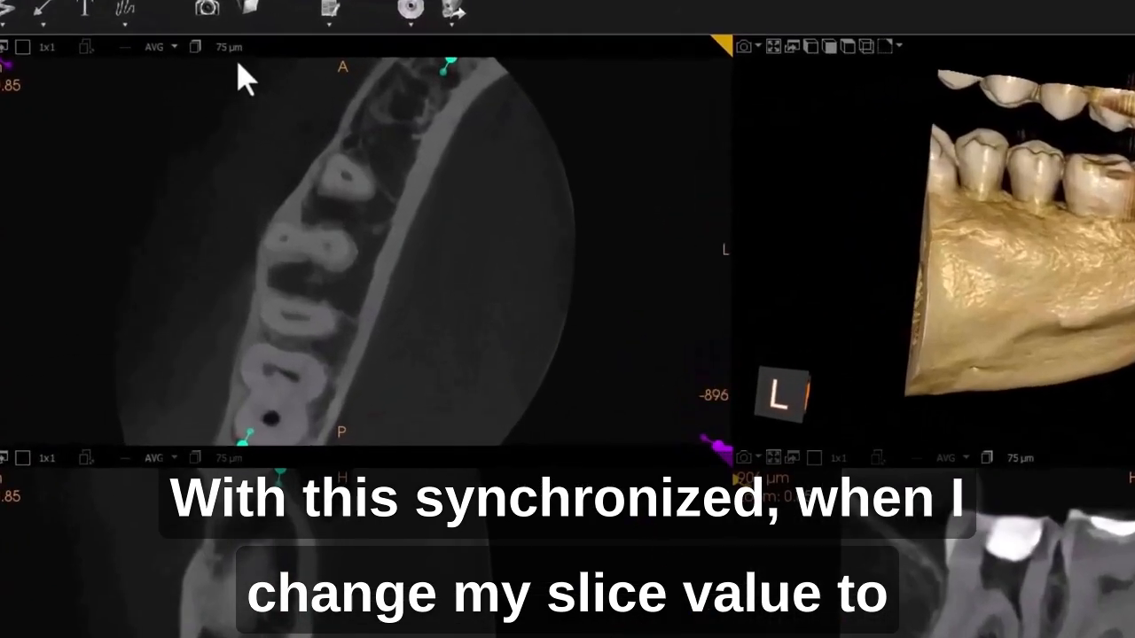
- Change the synchronized MPR slab thickness to 500 µm and then to 4.0 mm
left_click(237, 54)
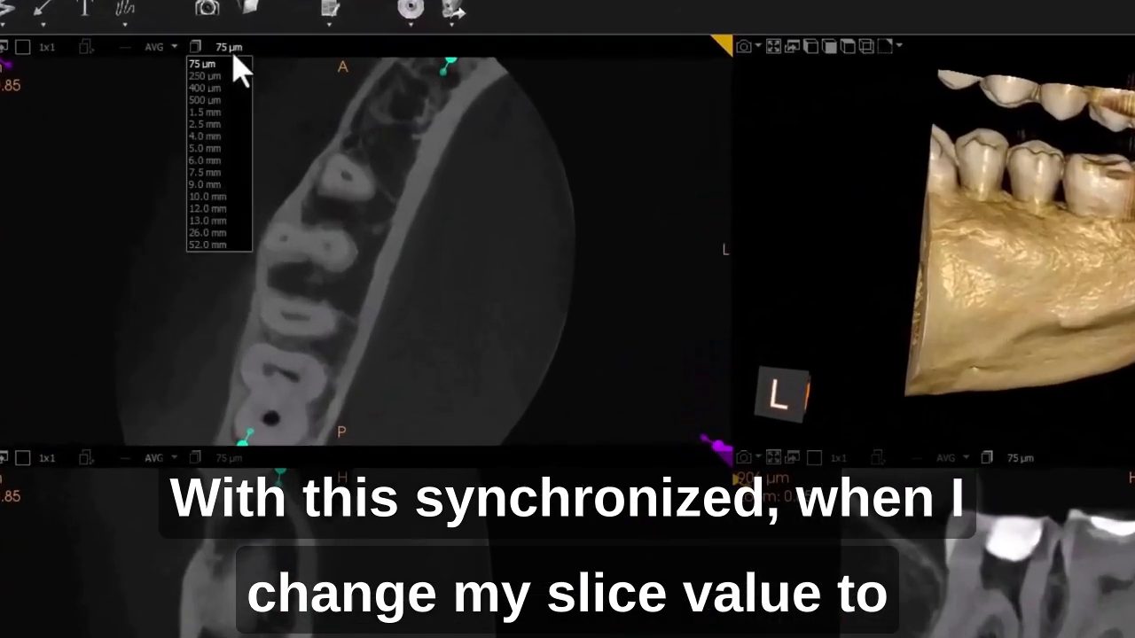
left_click(218, 99)
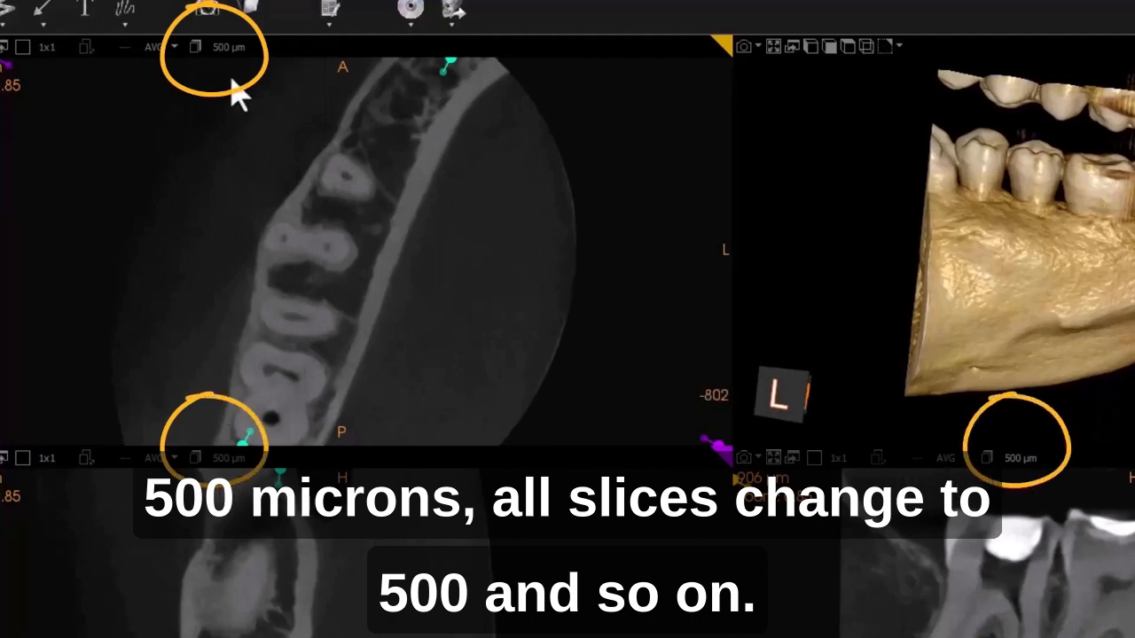
left_click(228, 48)
left_click(213, 153)
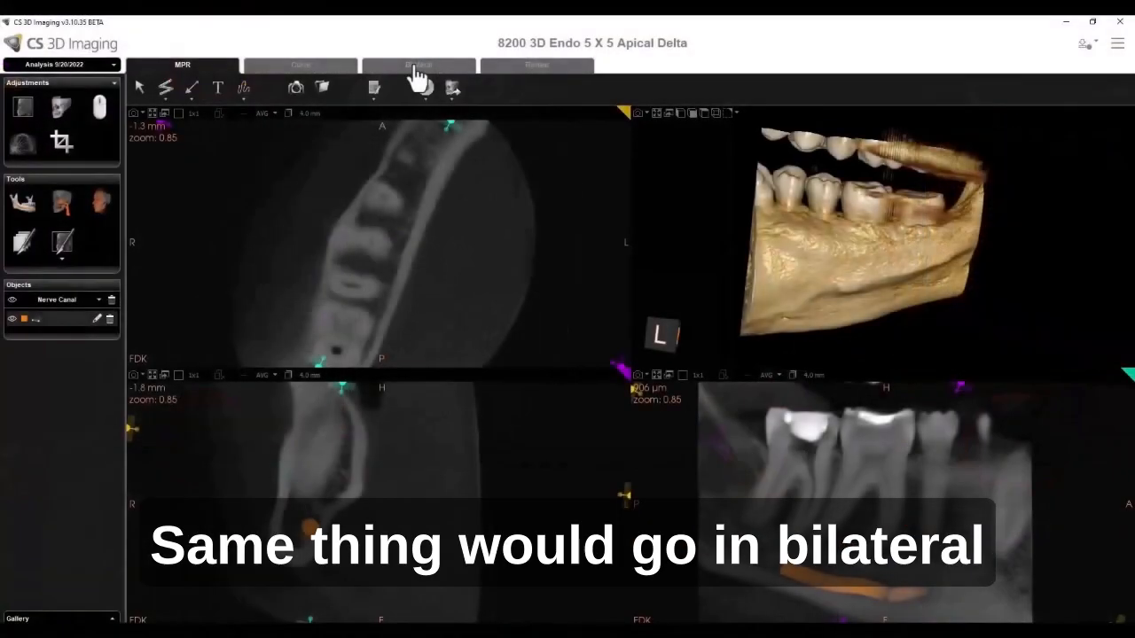
- Reset the MPR slab thickness to 75 µm and switch the projection mode to MIP
left_click(310, 114)
left_click(310, 125)
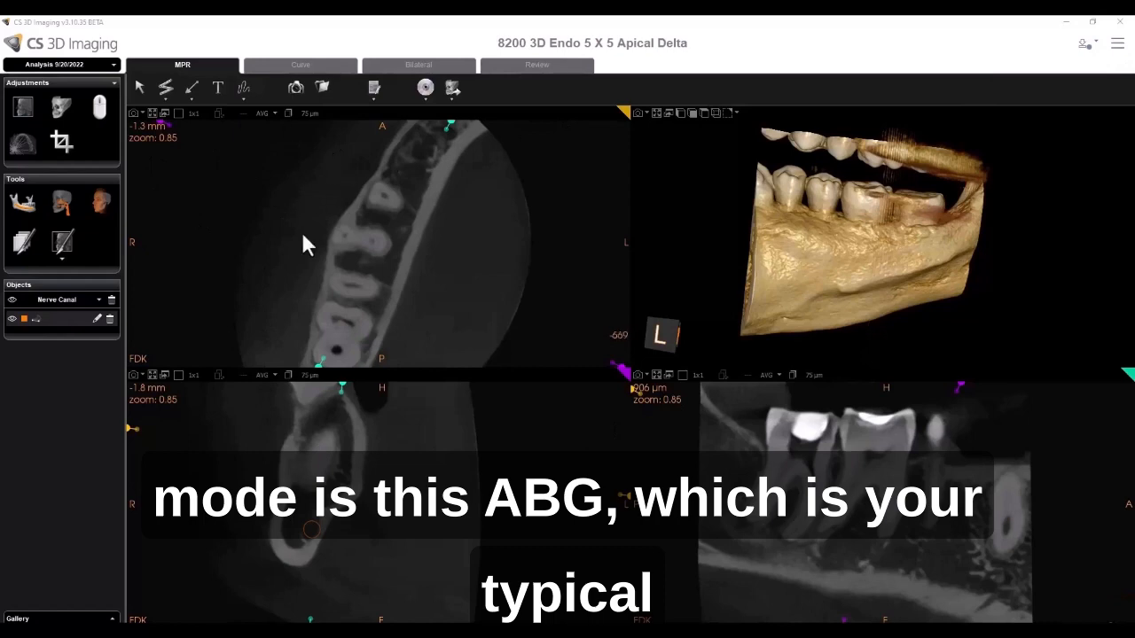
left_click(266, 114)
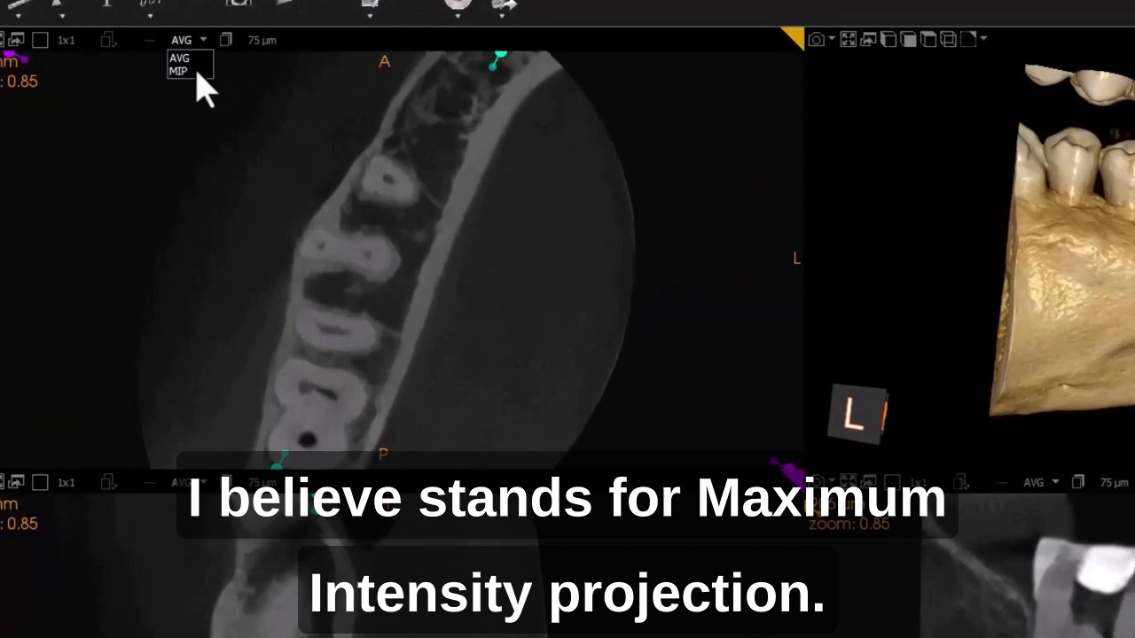
left_click(197, 72)
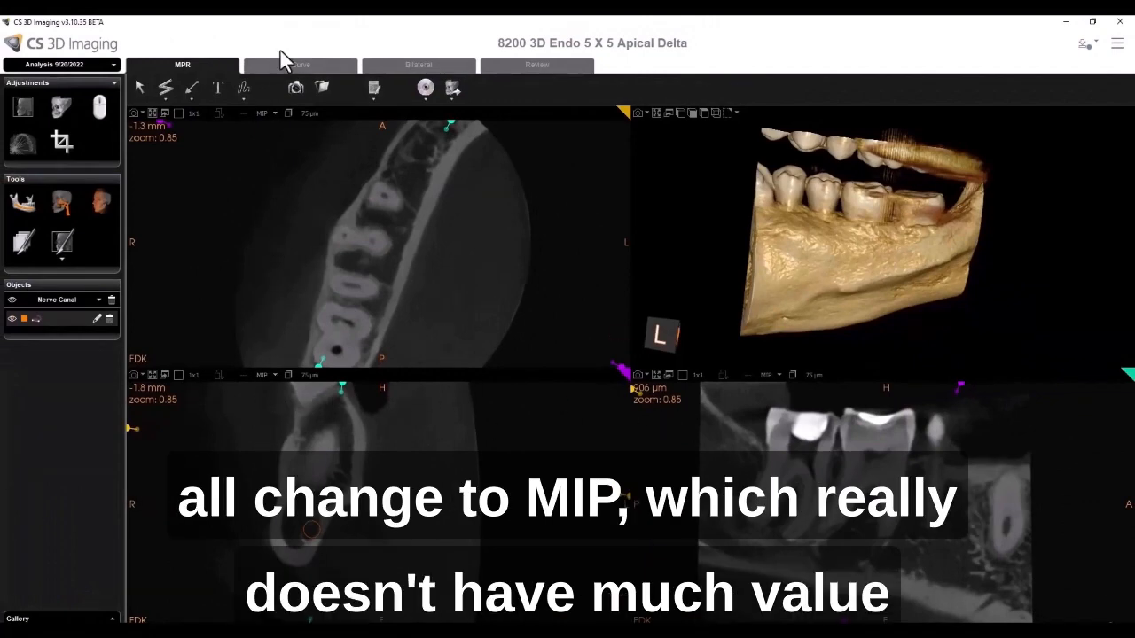
- Try a 6.0 mm MIP slab thickness and return it to 75 µm
left_click(298, 113)
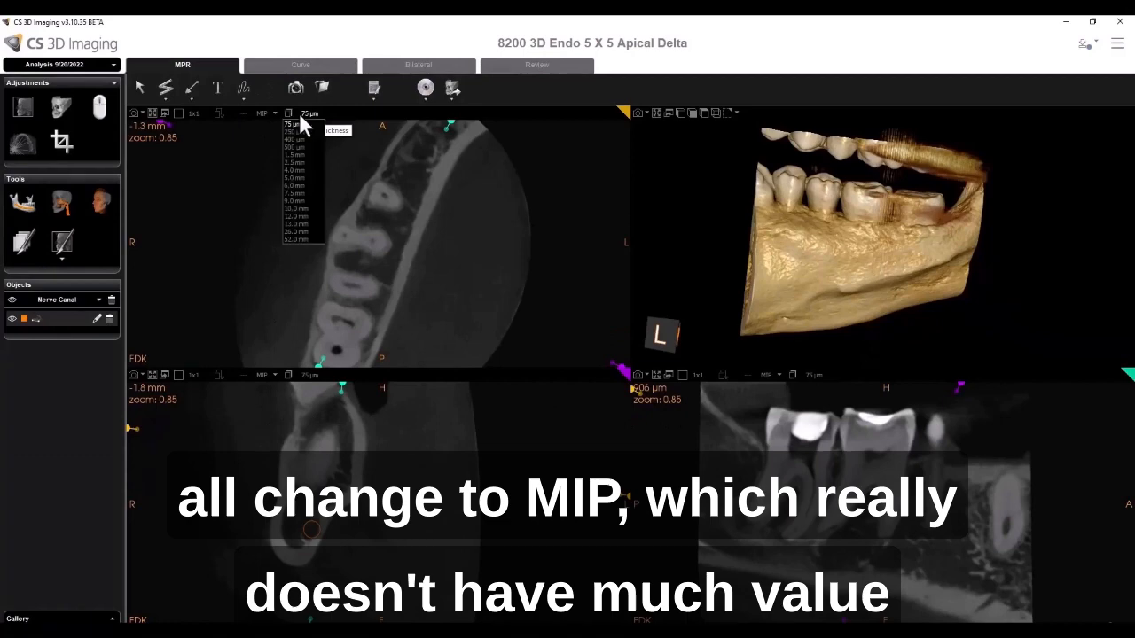
left_click(297, 184)
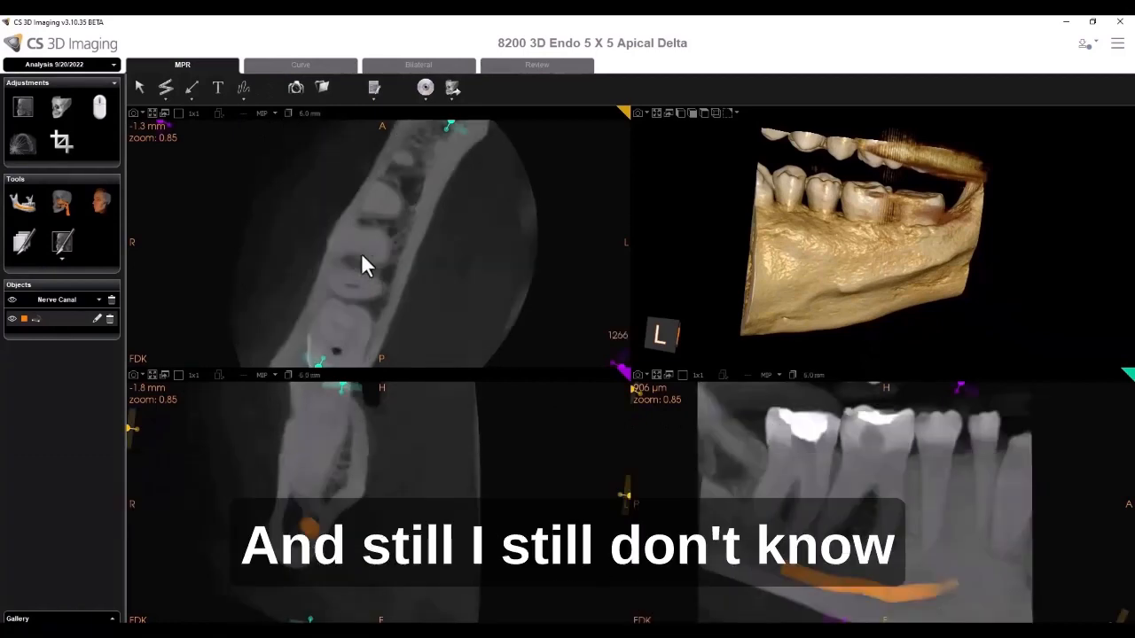
left_click(311, 123)
left_click(304, 120)
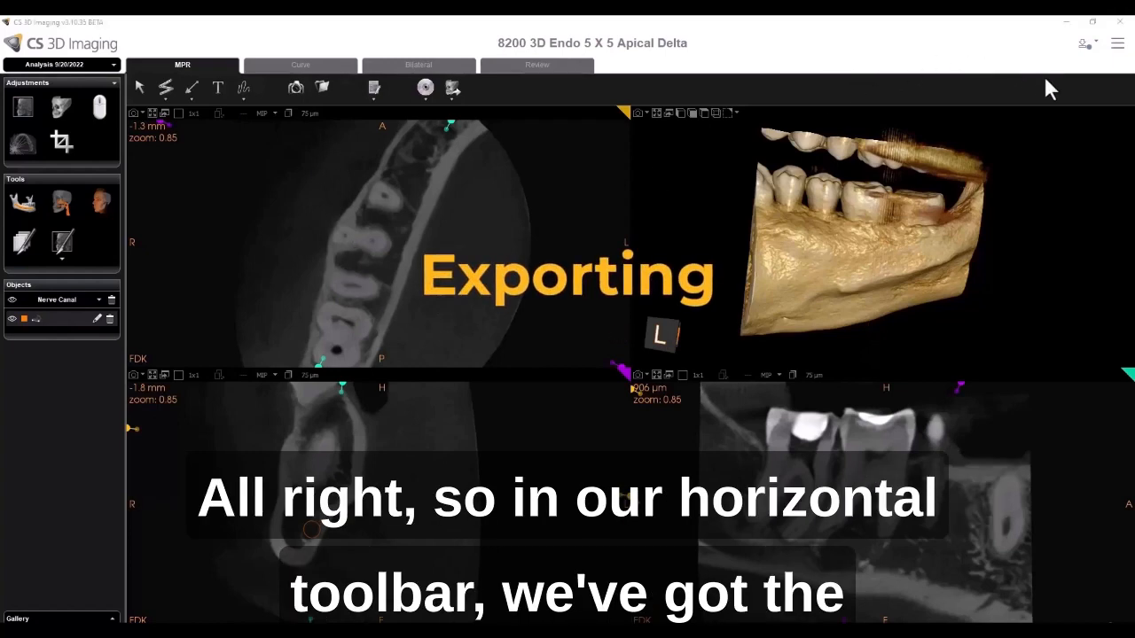
- Review the export options, ticking Include Light Viewer in directory and expanding the advanced volume export settings, then cancel the export
left_click(425, 101)
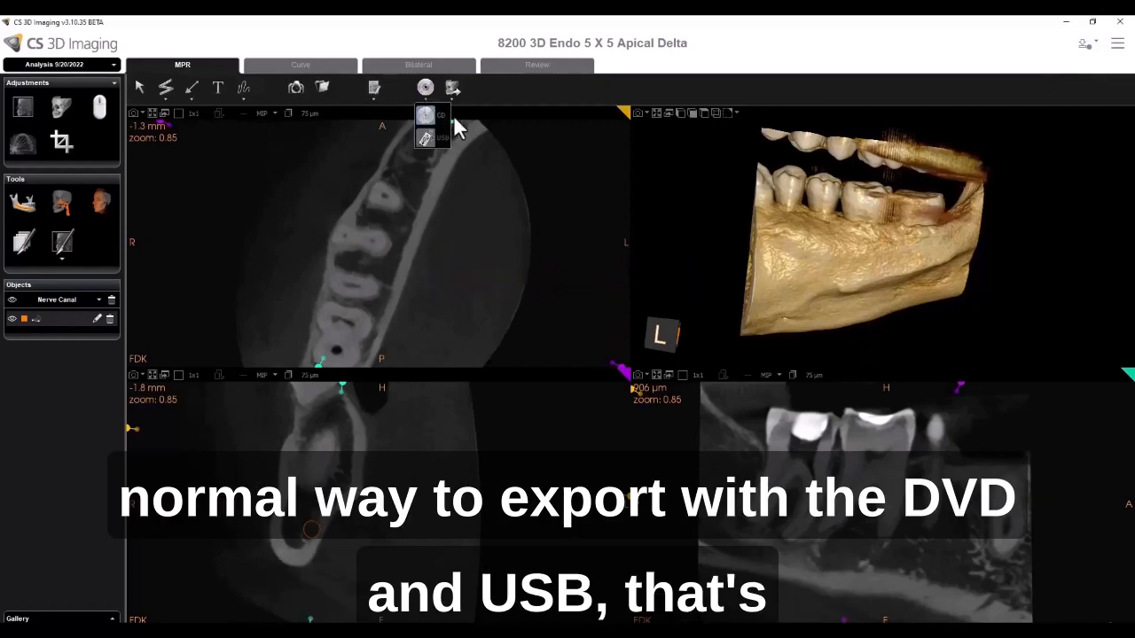
left_click(485, 93)
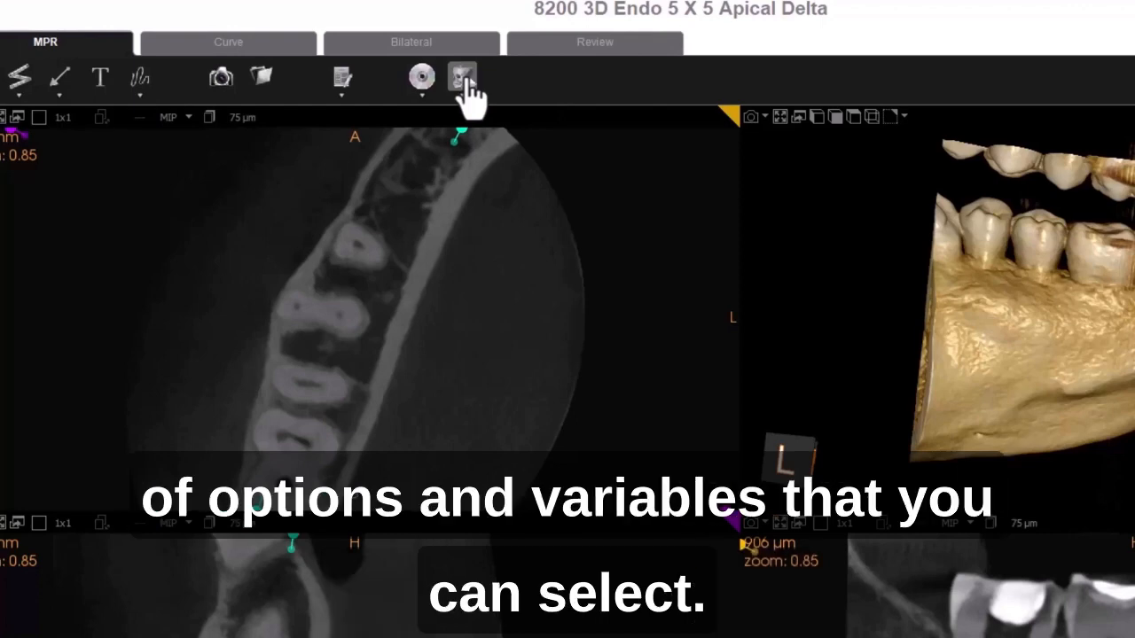
left_click(465, 82)
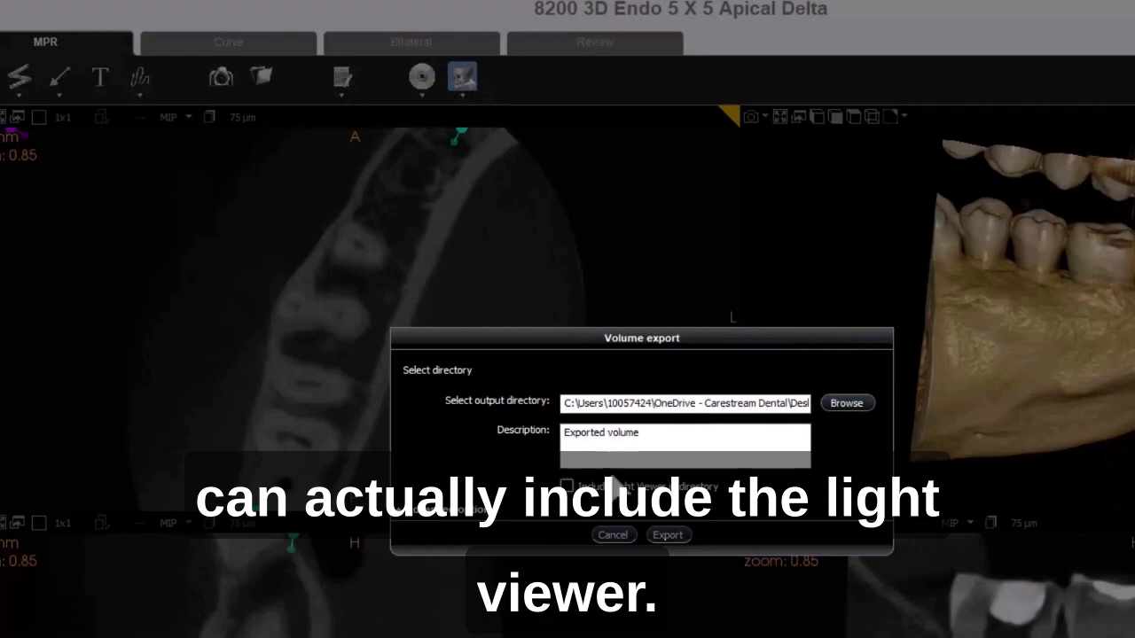
left_click(566, 486)
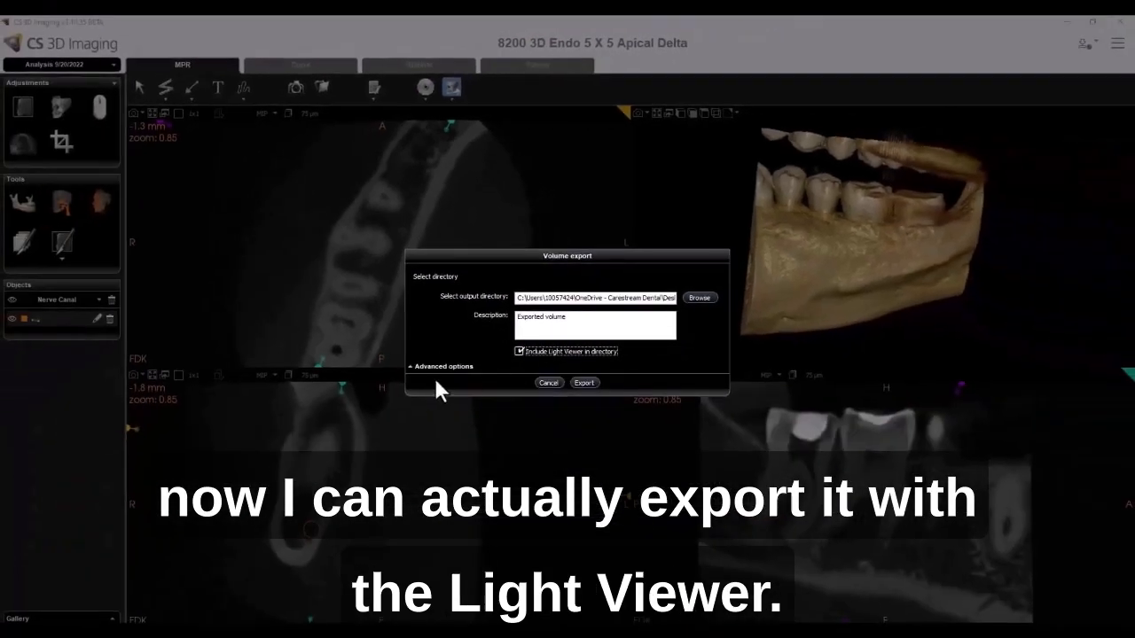
left_click(412, 367)
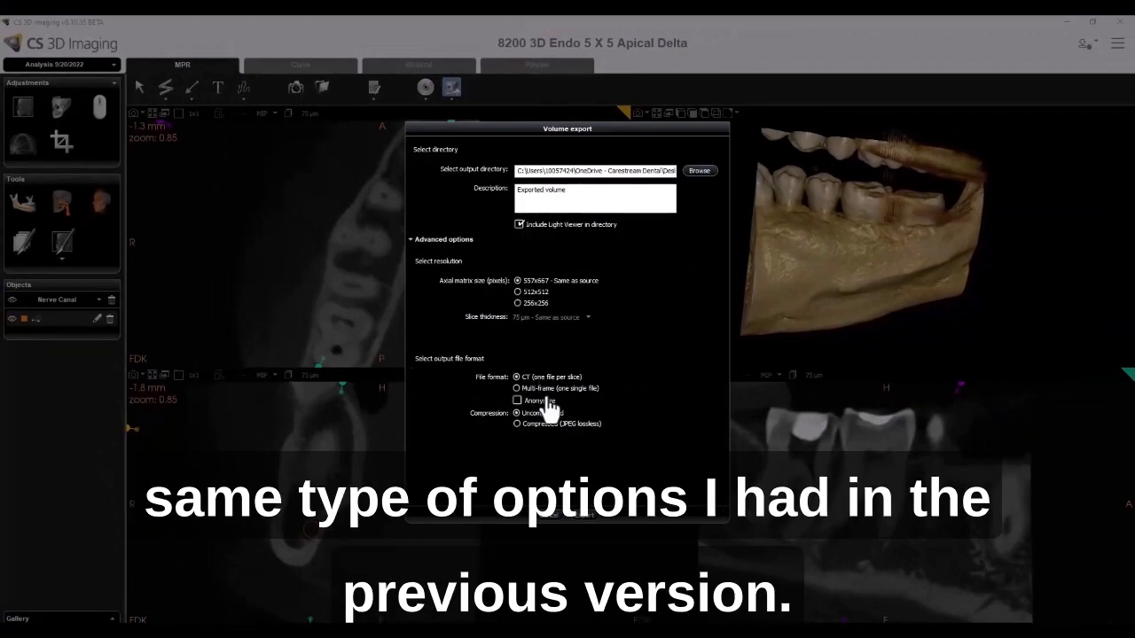
left_click(551, 520)
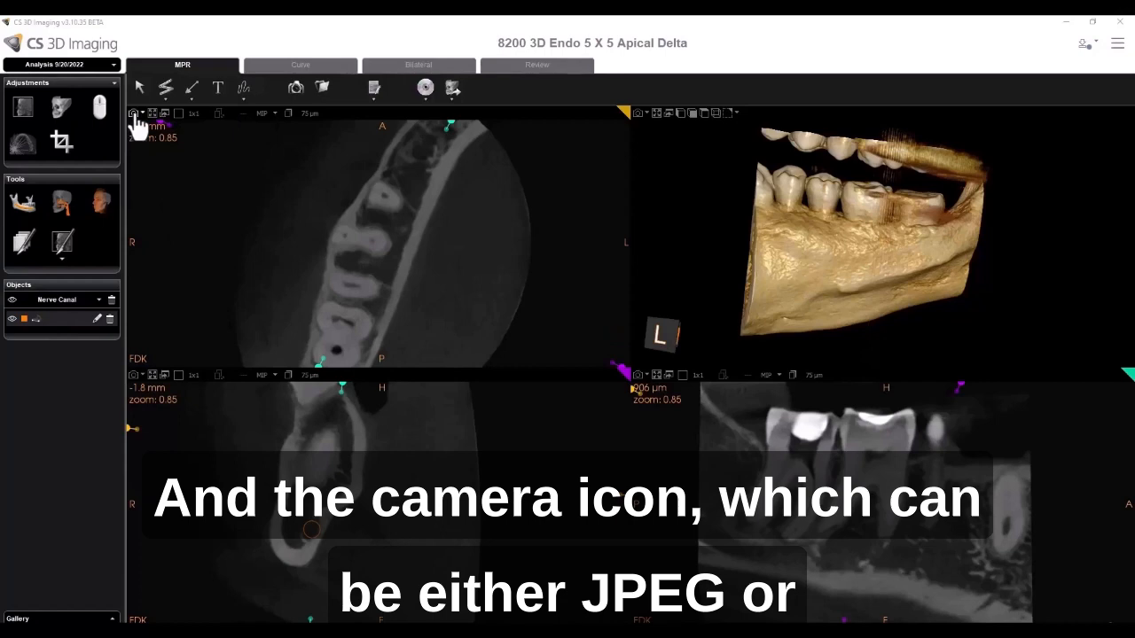
- Open Preferences to review the screenshot settings, then open the screenshot options for the MPR view
left_click(1117, 42)
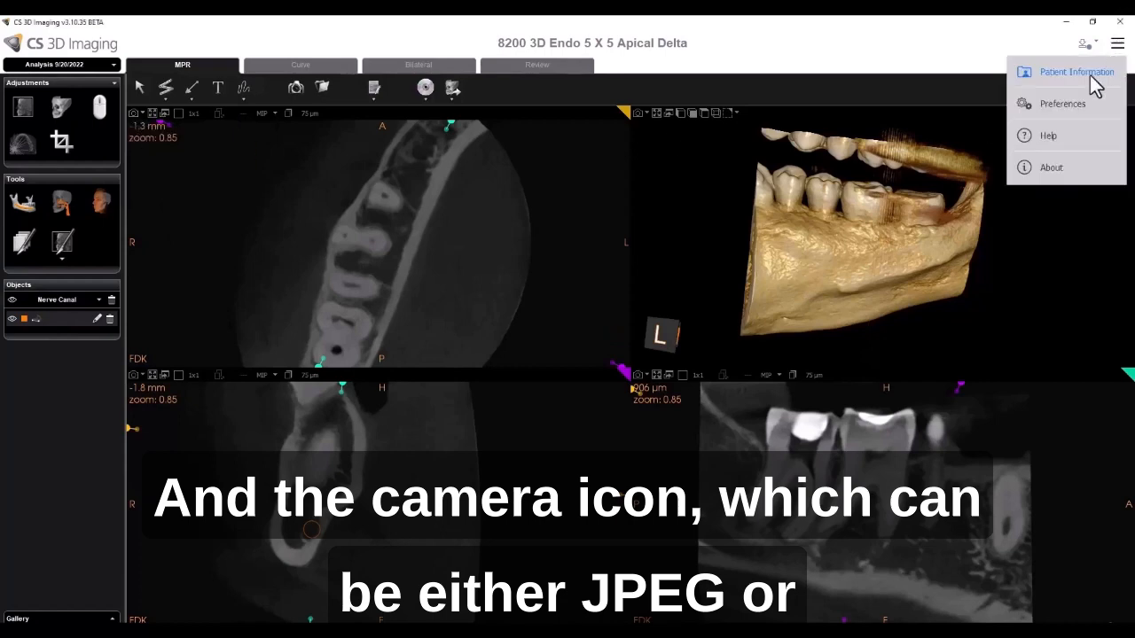
left_click(1078, 105)
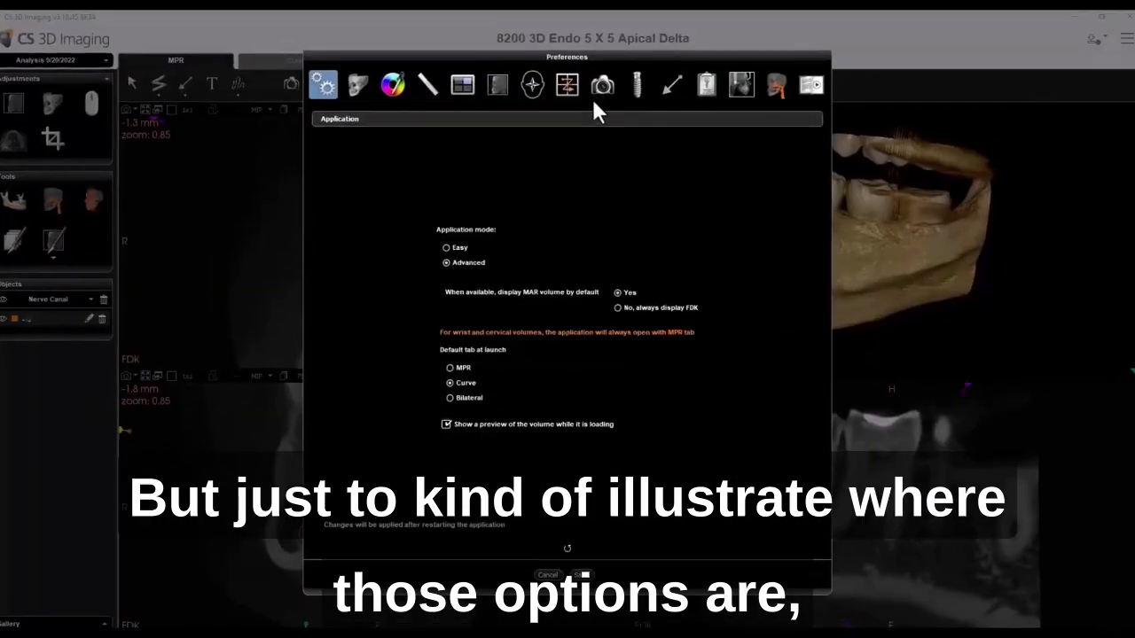
left_click(606, 92)
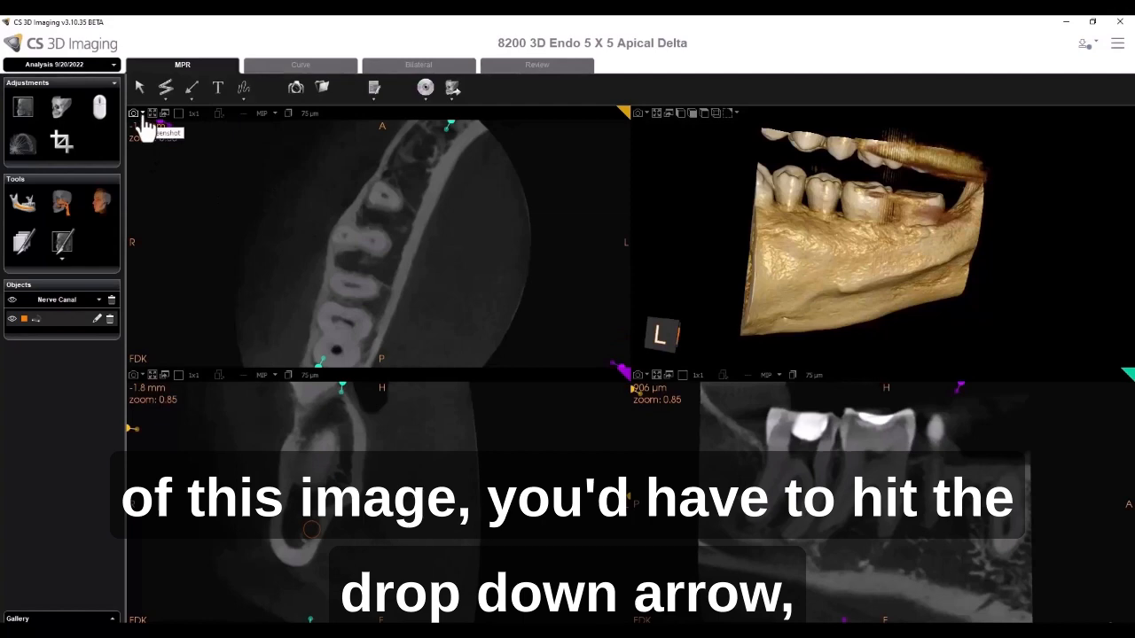
left_click(142, 114)
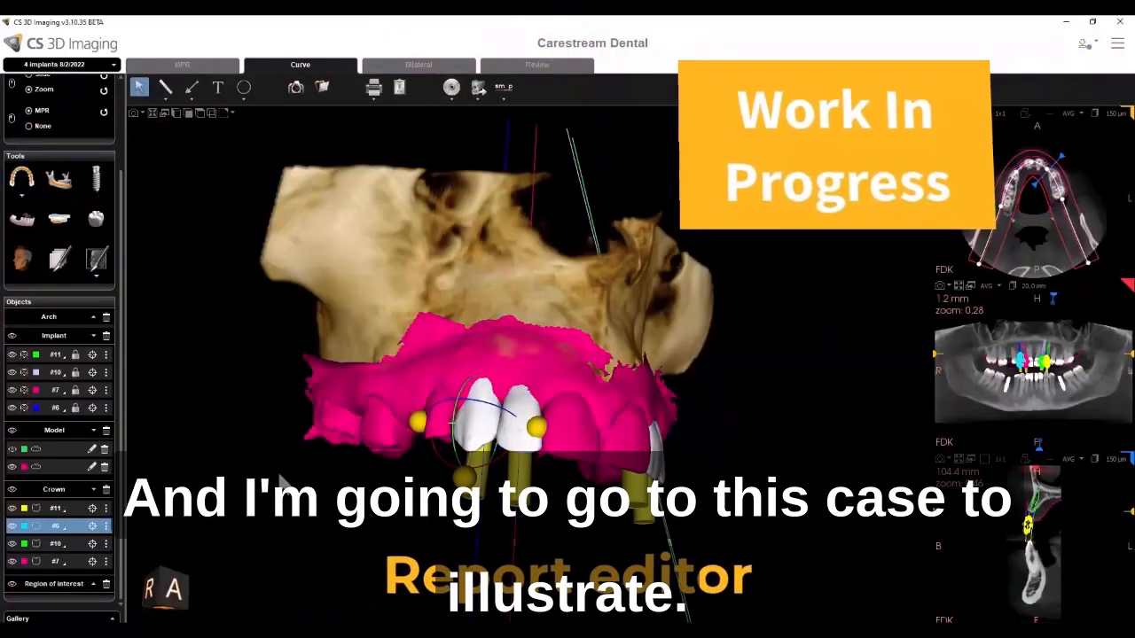
- Capture screenshots of the axial and panoramic views in the Curve tab and open the Report Editor
left_click(941, 286)
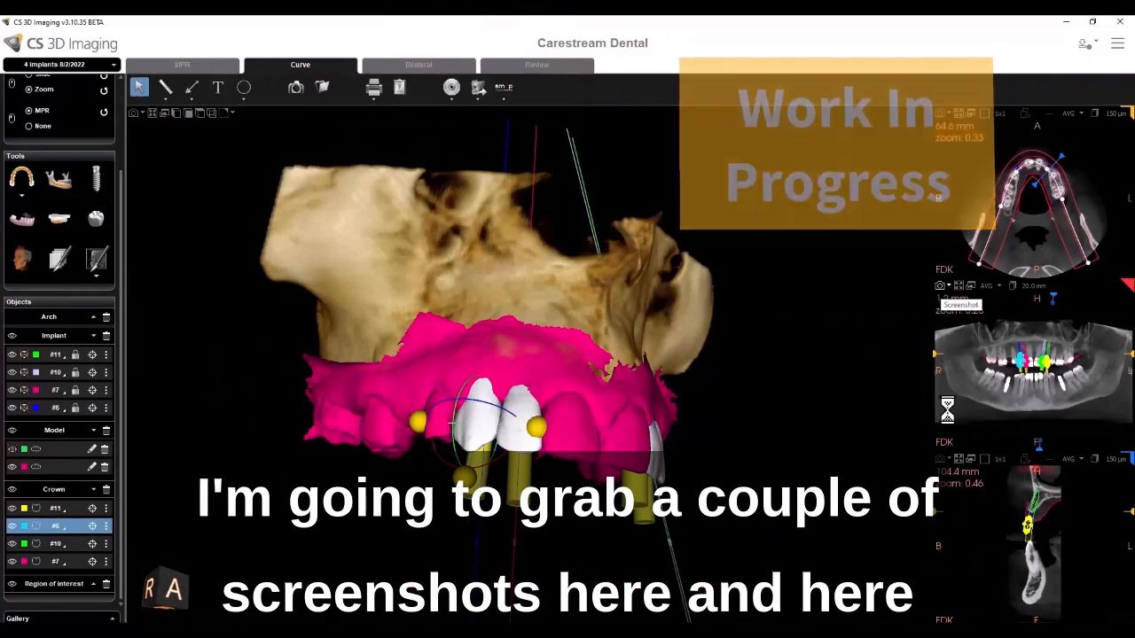
left_click(941, 460)
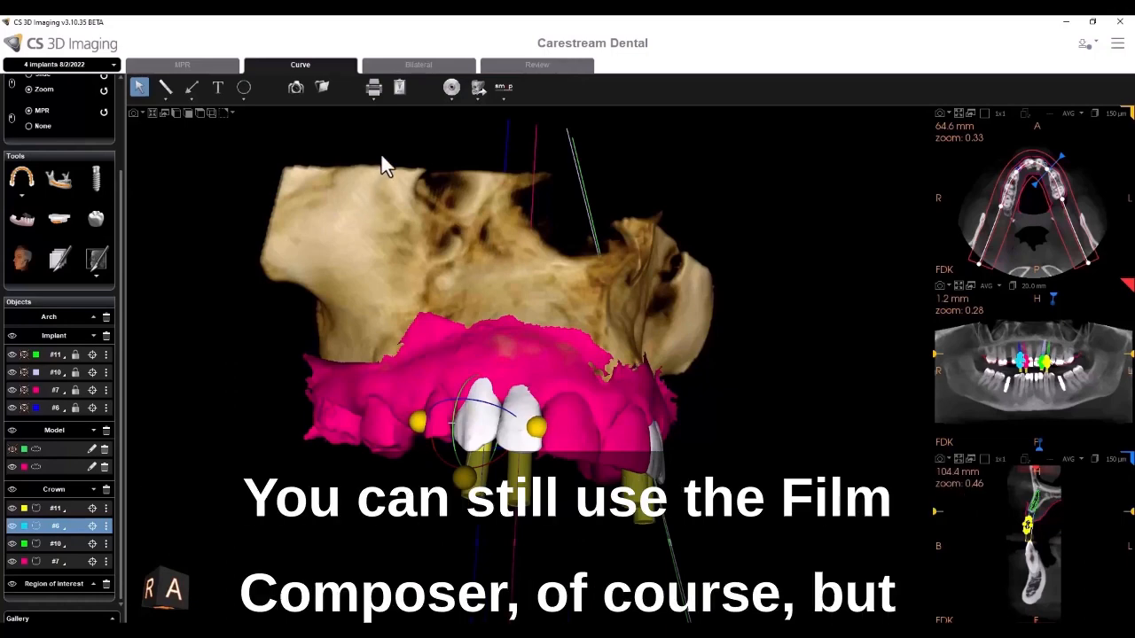
left_click(375, 99)
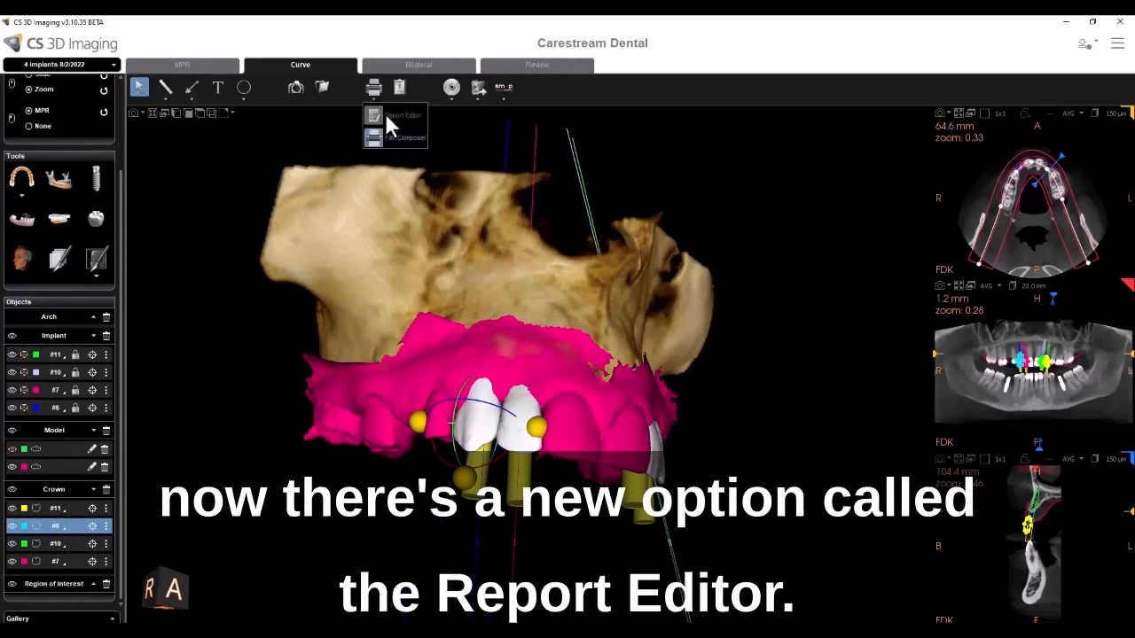
left_click(375, 116)
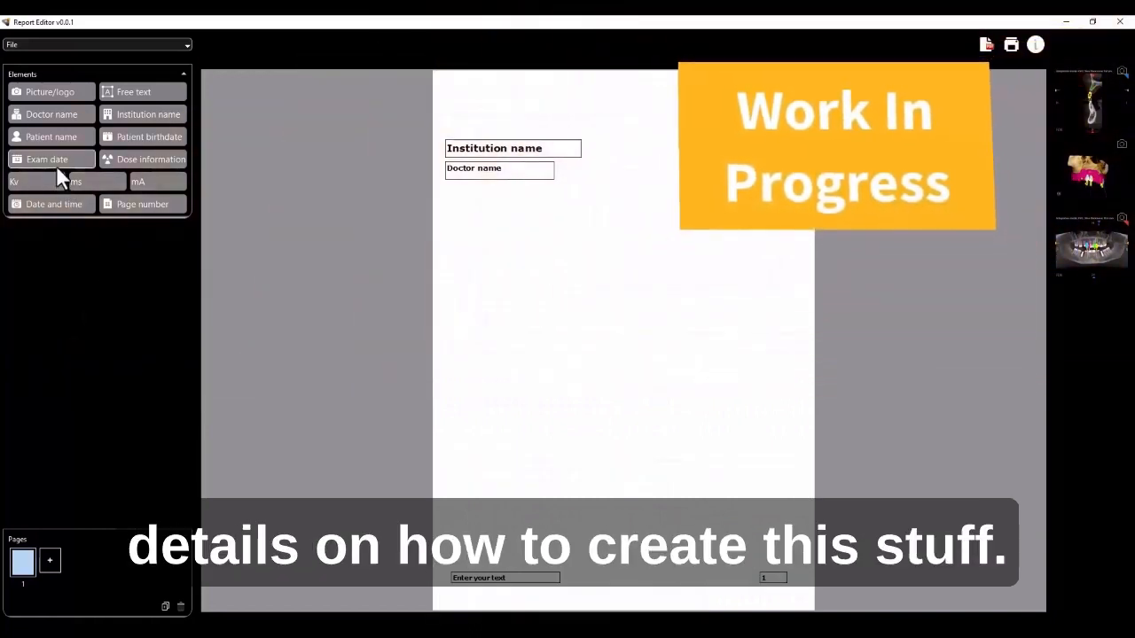
- Add a Picture/logo element to the page's upper right and enlarge it, then cancel the logo file dialog
left_click_drag(44, 90, 532, 97)
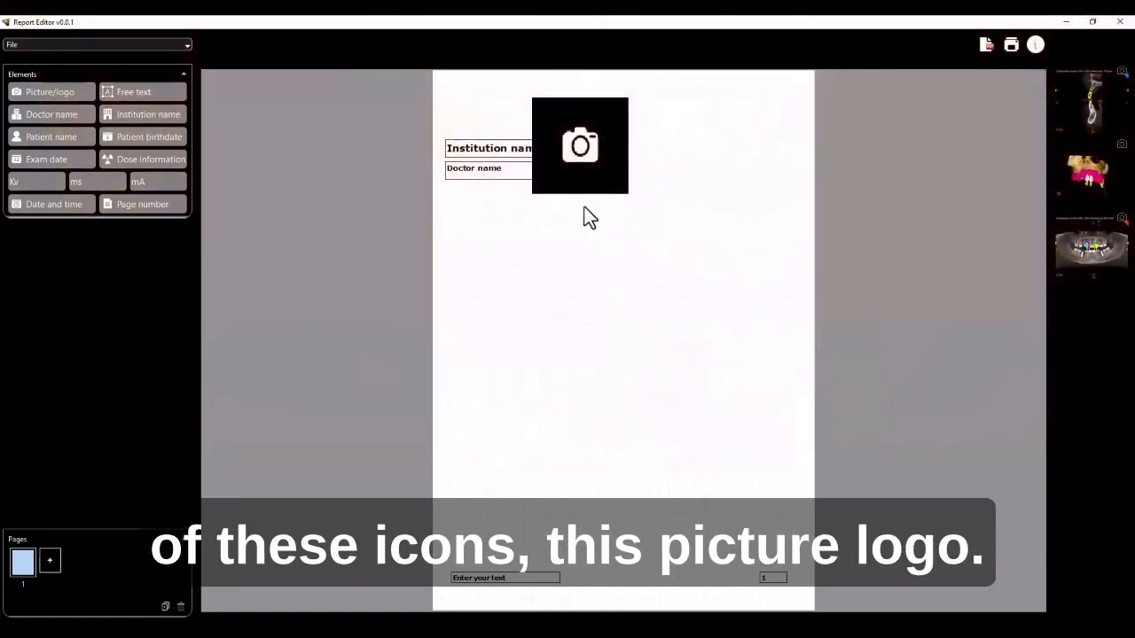
left_click_drag(621, 149, 691, 152)
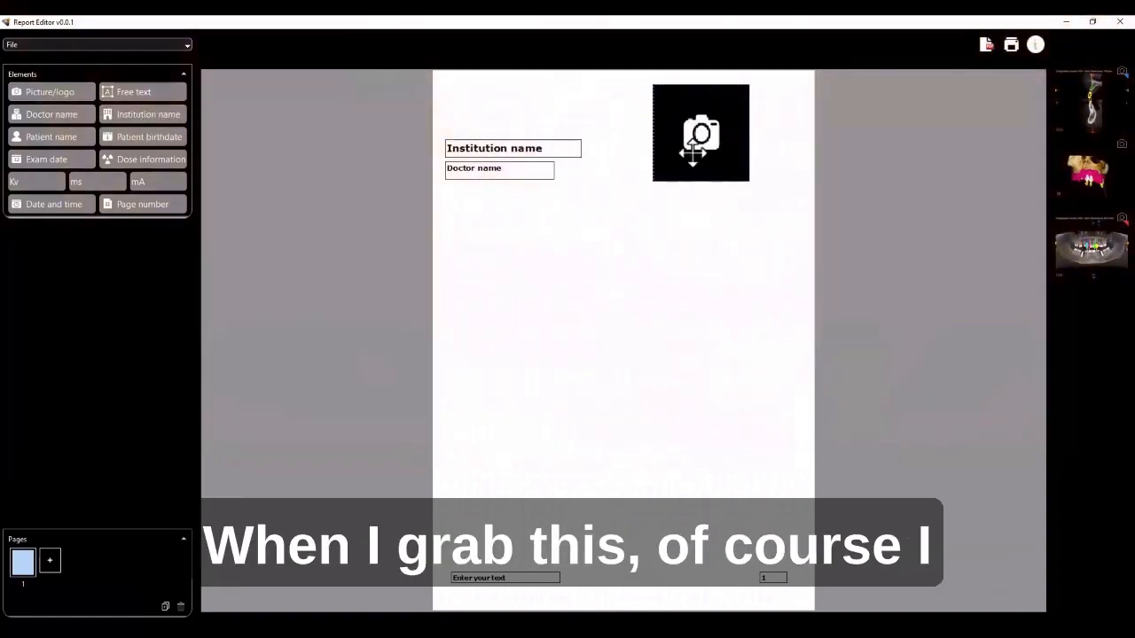
left_click_drag(597, 201, 589, 217)
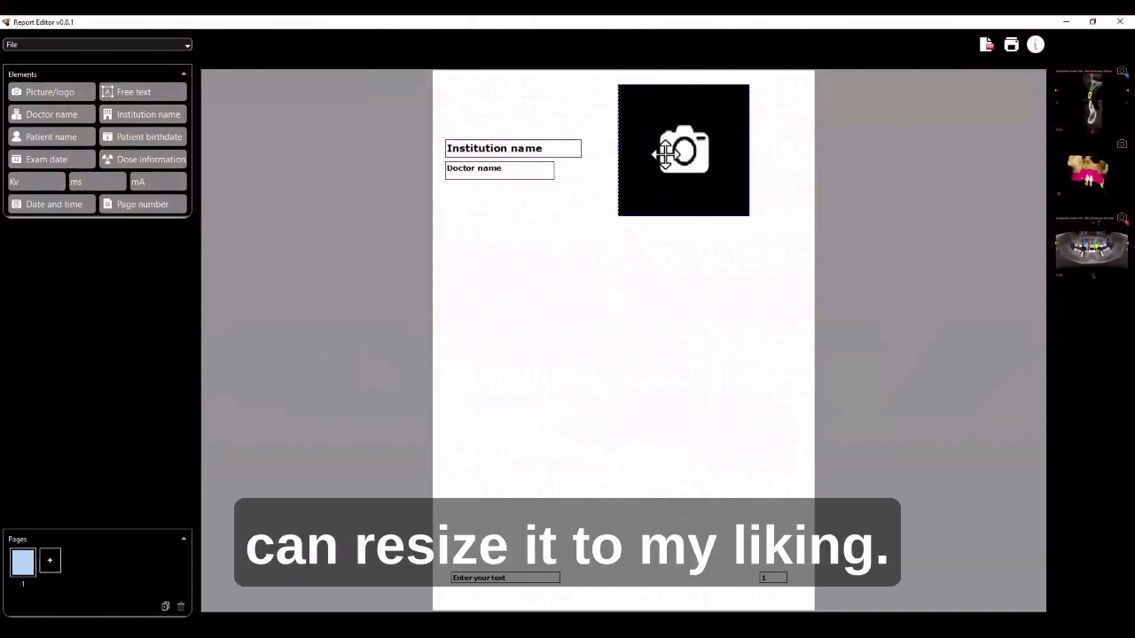
double_click(690, 149)
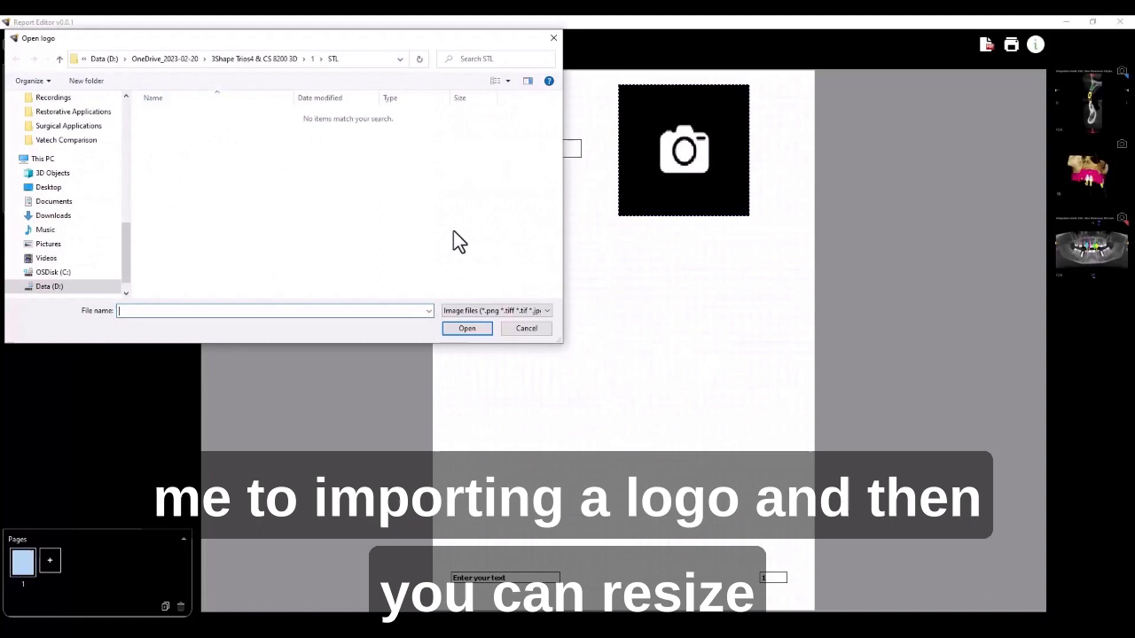
left_click(535, 332)
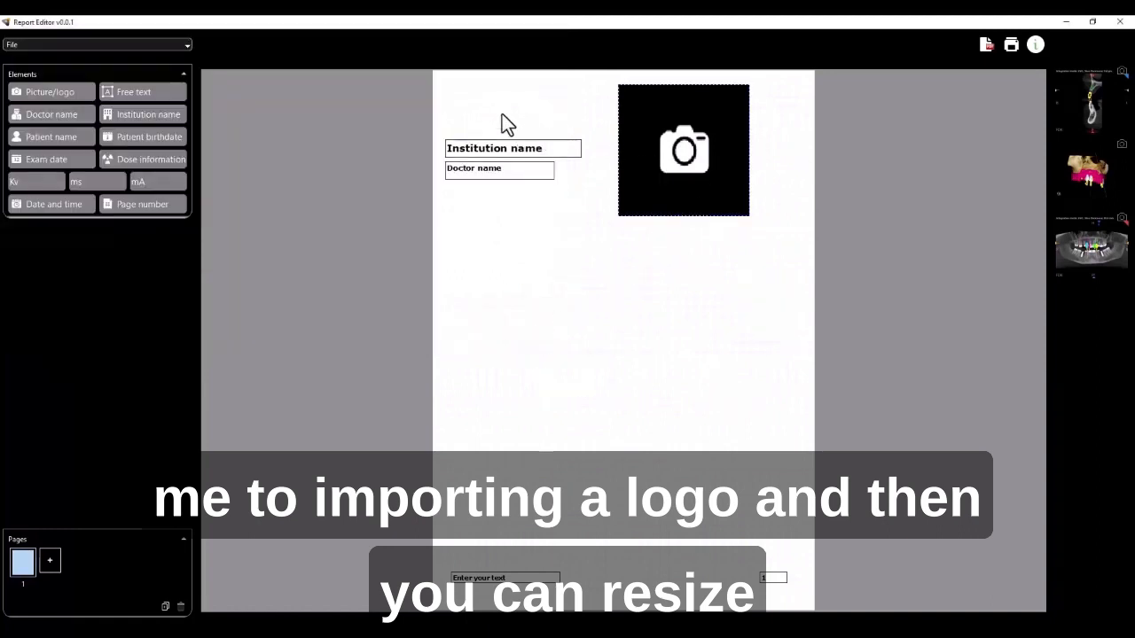
- Enlarge the Doctor name box on the report page
left_click(537, 175)
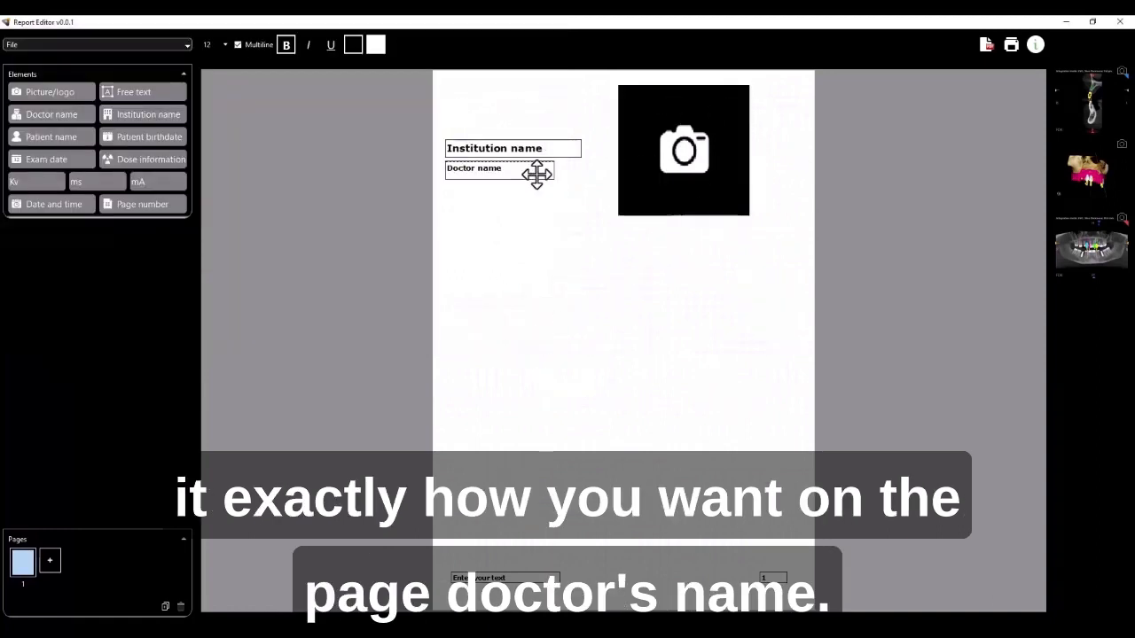
left_click_drag(553, 180, 571, 192)
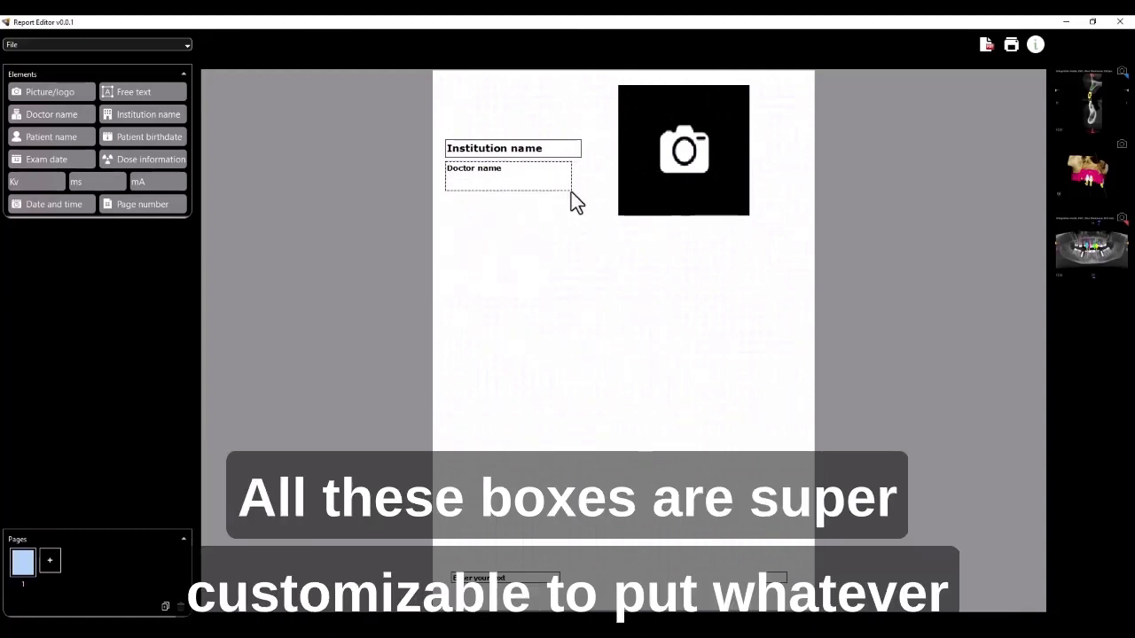
left_click(185, 43)
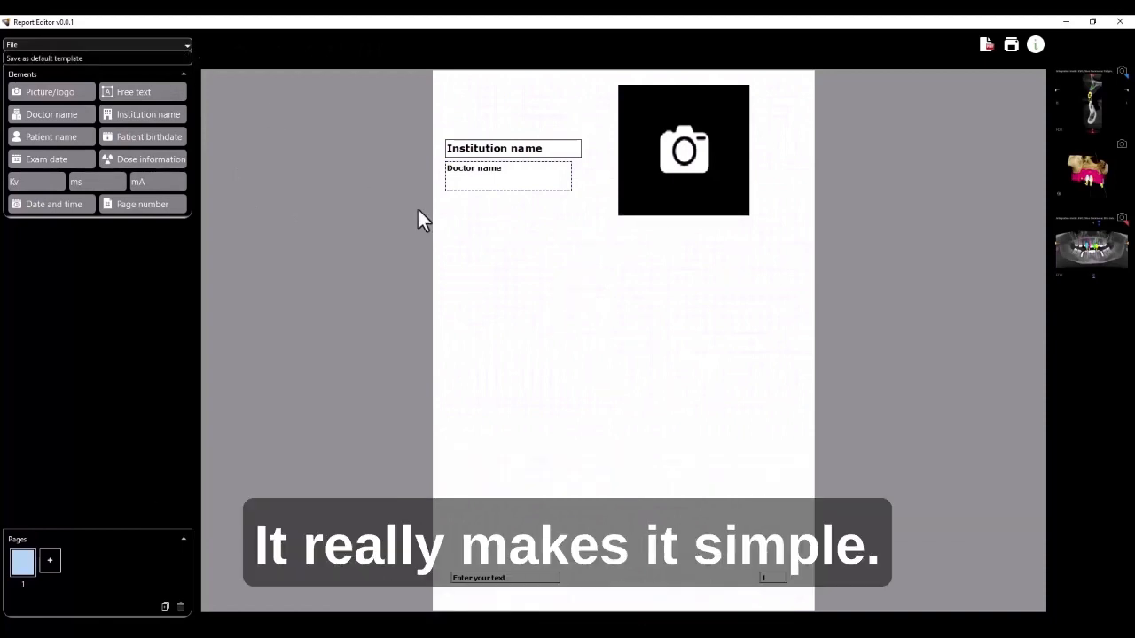
left_click(574, 298)
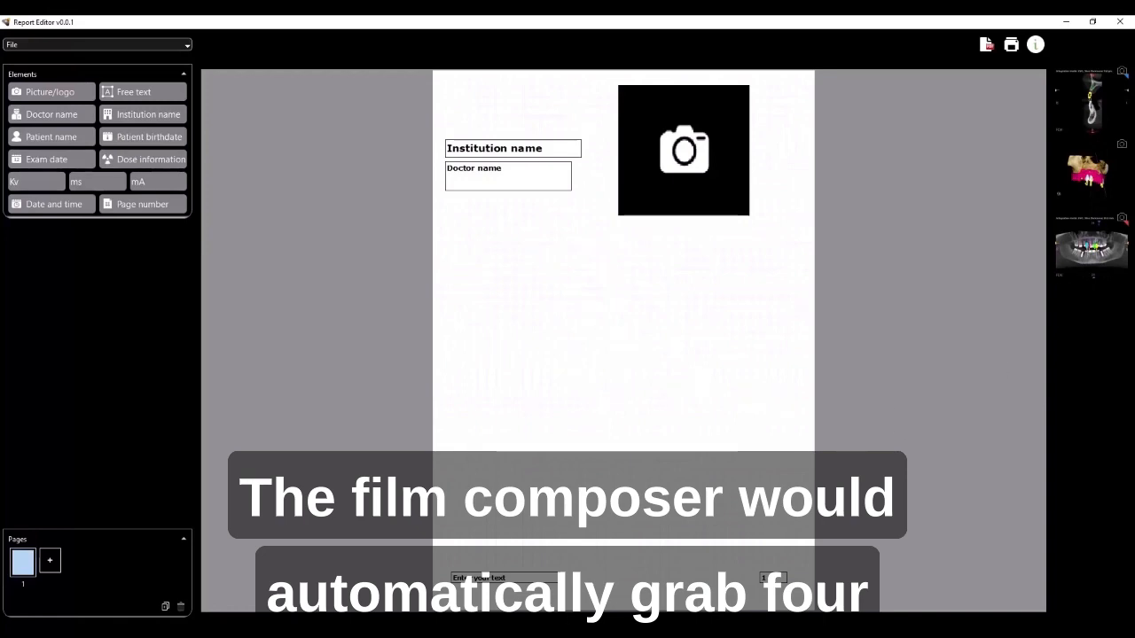
- Place the panoramic screenshot onto the report page below the header boxes and resize it
left_click(449, 632)
left_click(444, 585)
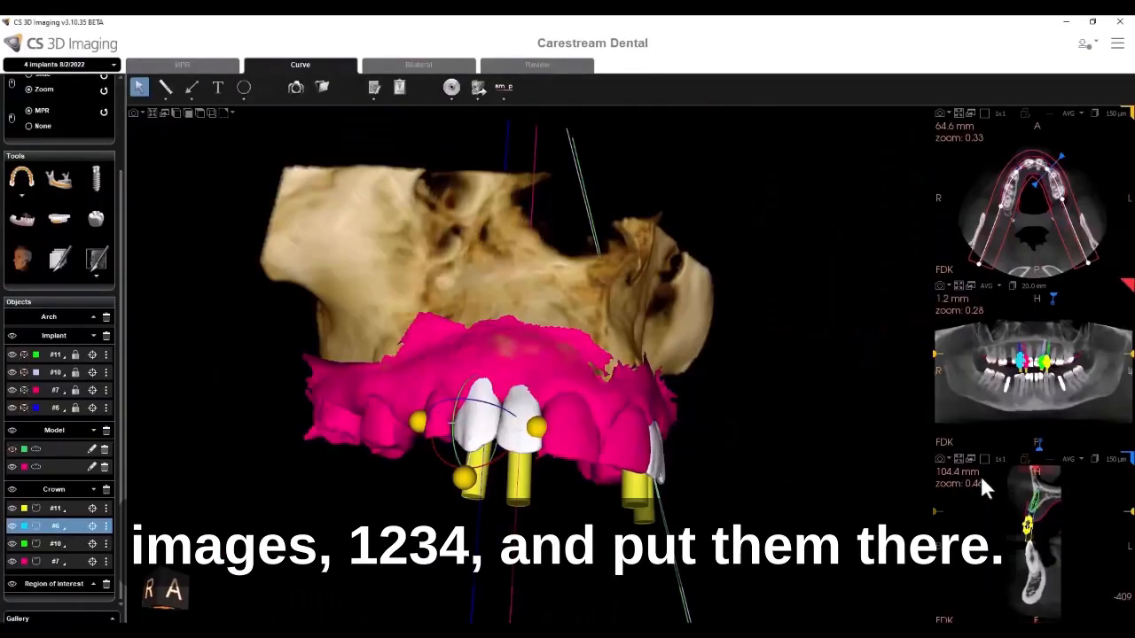
left_click(641, 631)
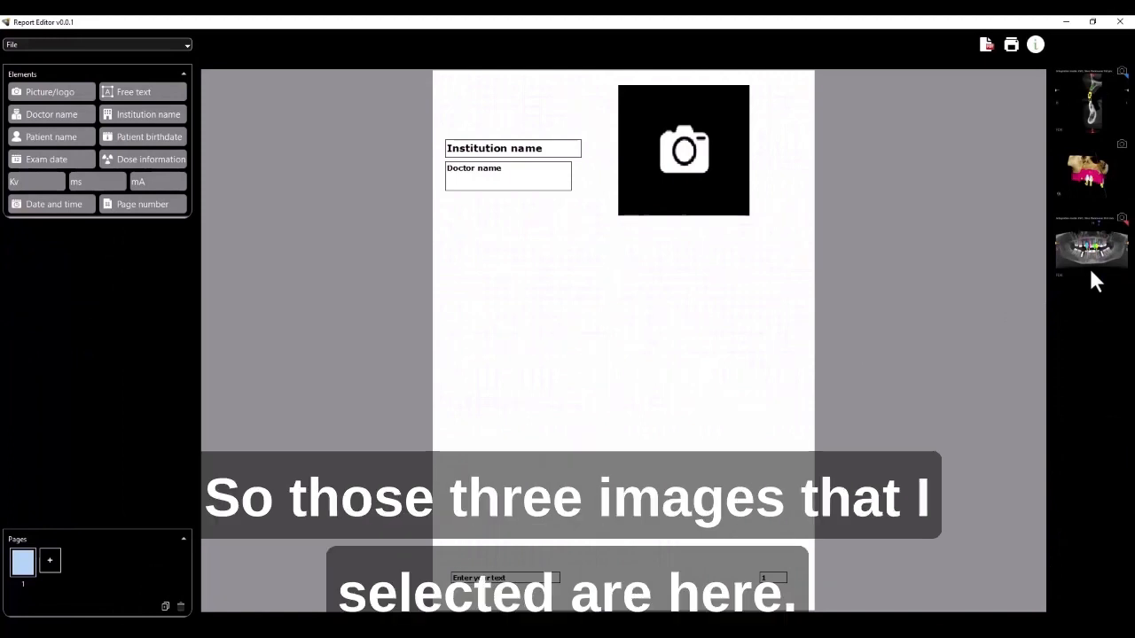
left_click_drag(1113, 270, 688, 470)
left_click_drag(611, 449, 507, 500)
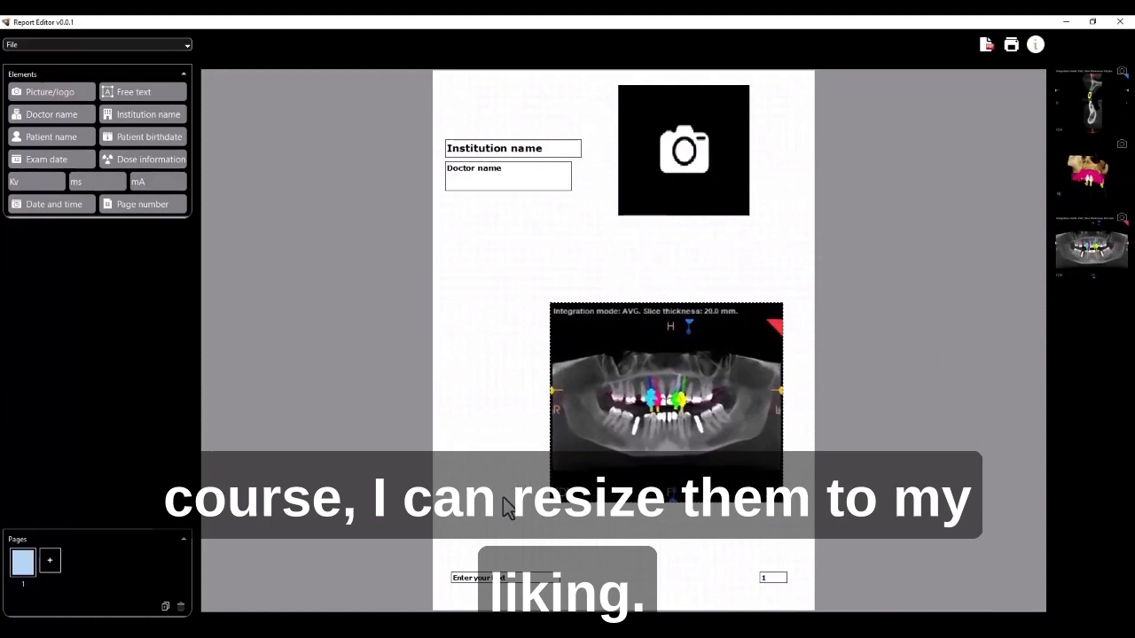